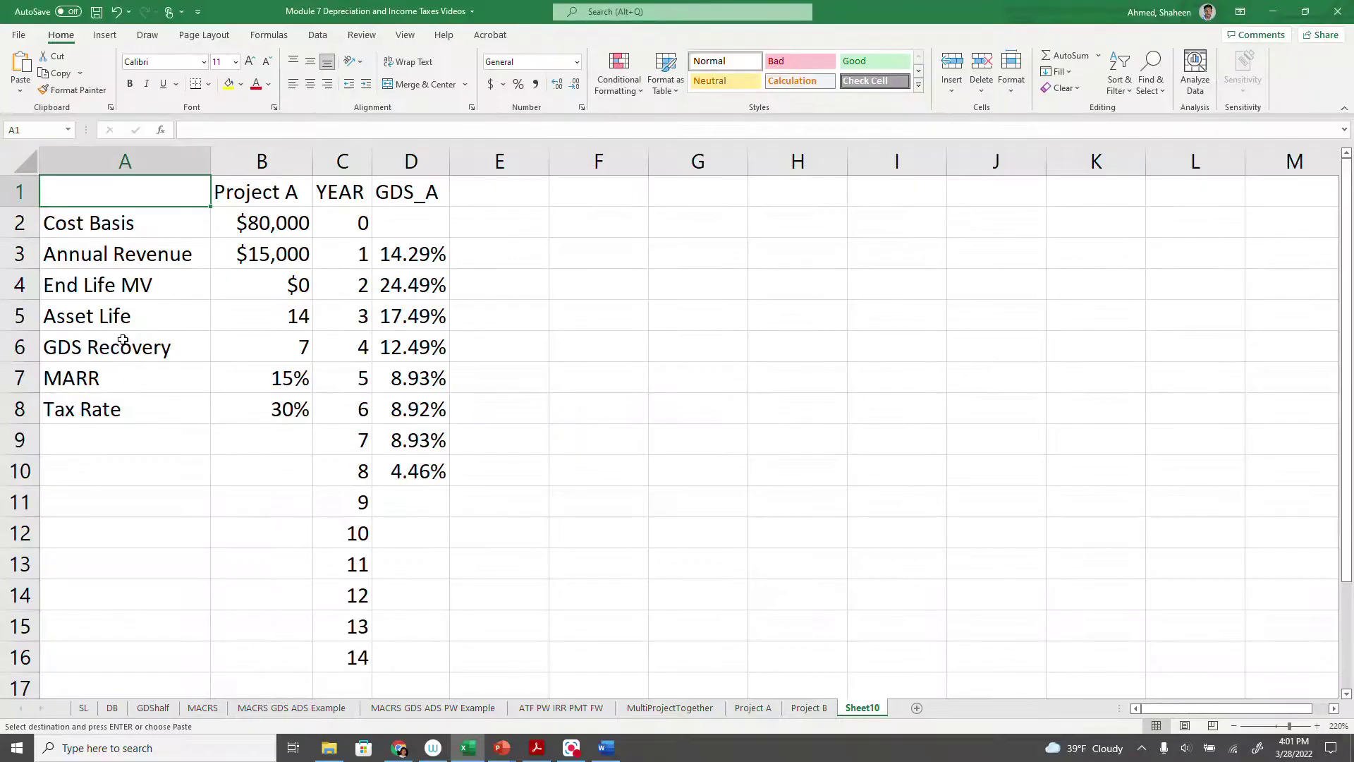
Step: Select the Project A input table in A1:D10 for copying
drag(127, 189, 390, 479)
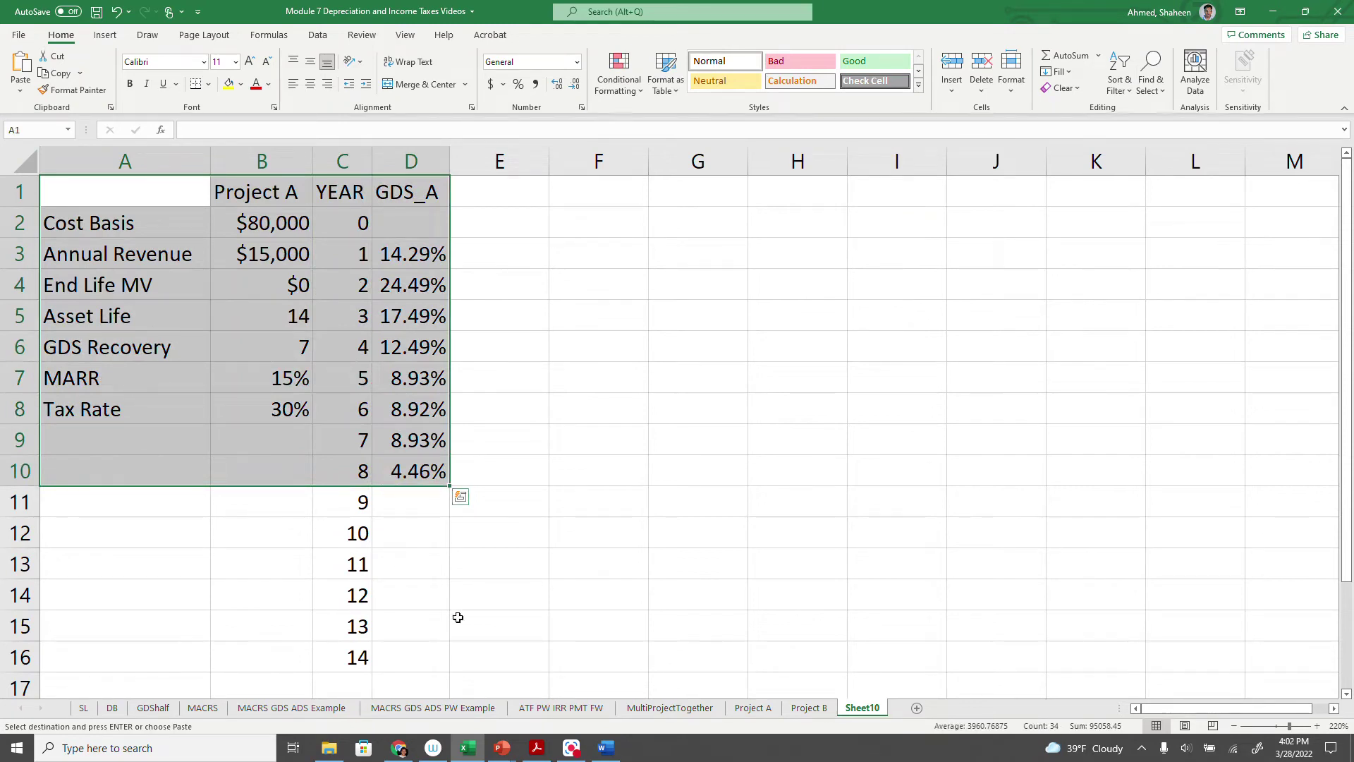
Step: Switch to the IRS Publication 946 PDF and search it for 'drill'
click(537, 747)
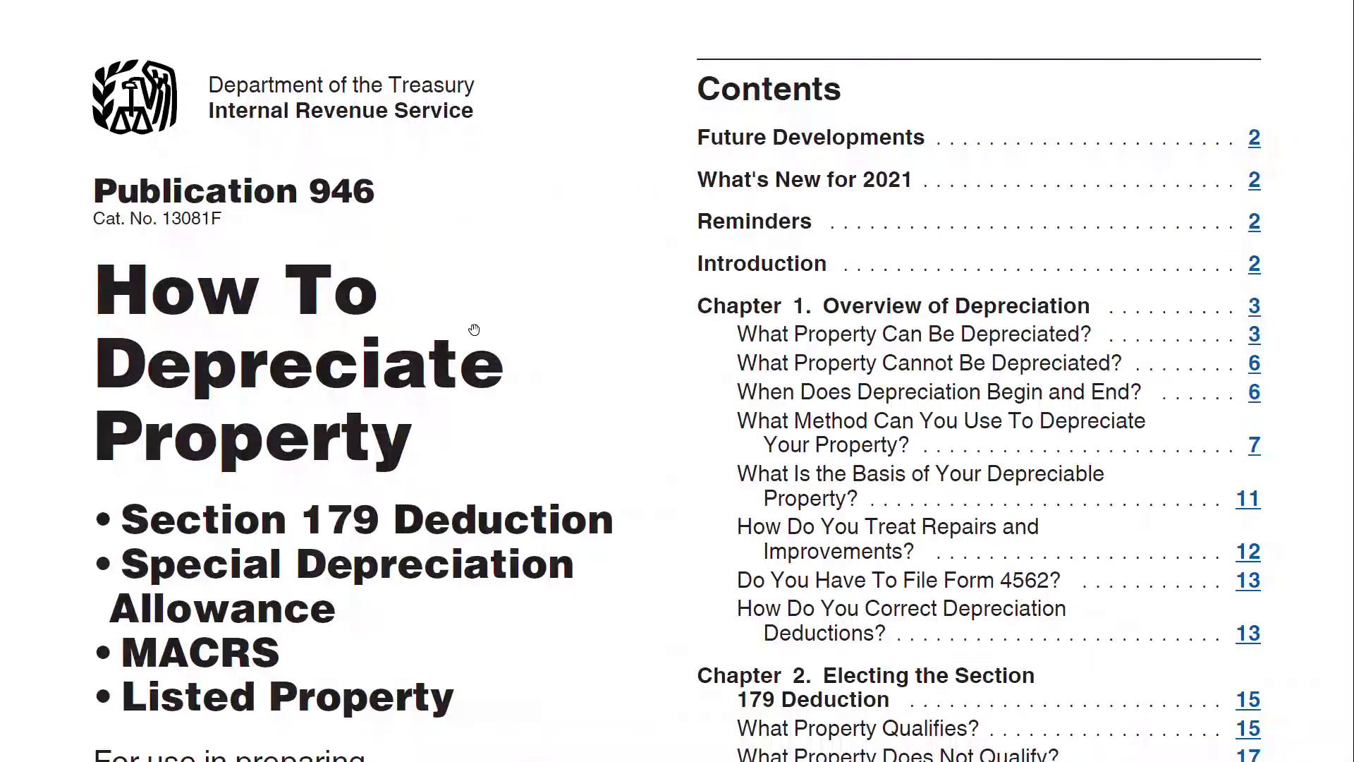
scroll(493, 315, down, 3)
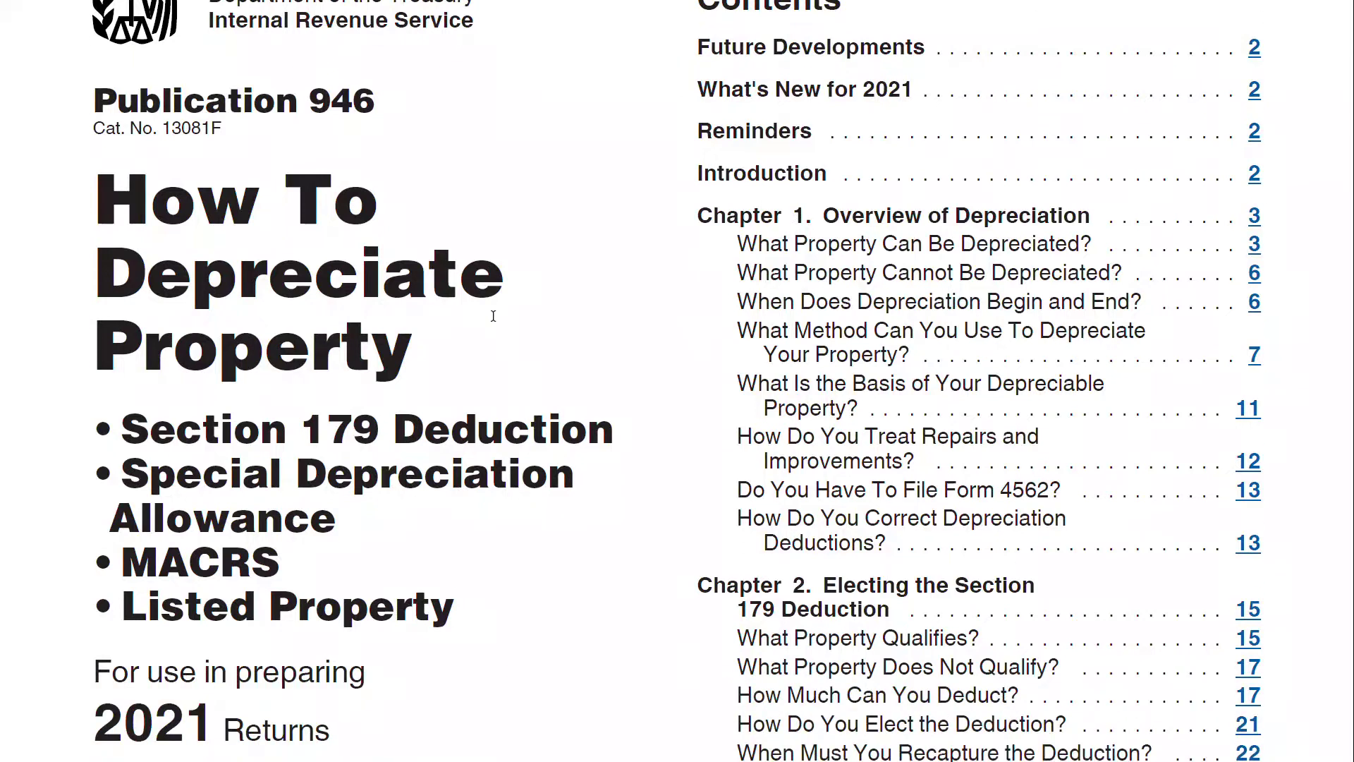
scroll(493, 316, down, 1)
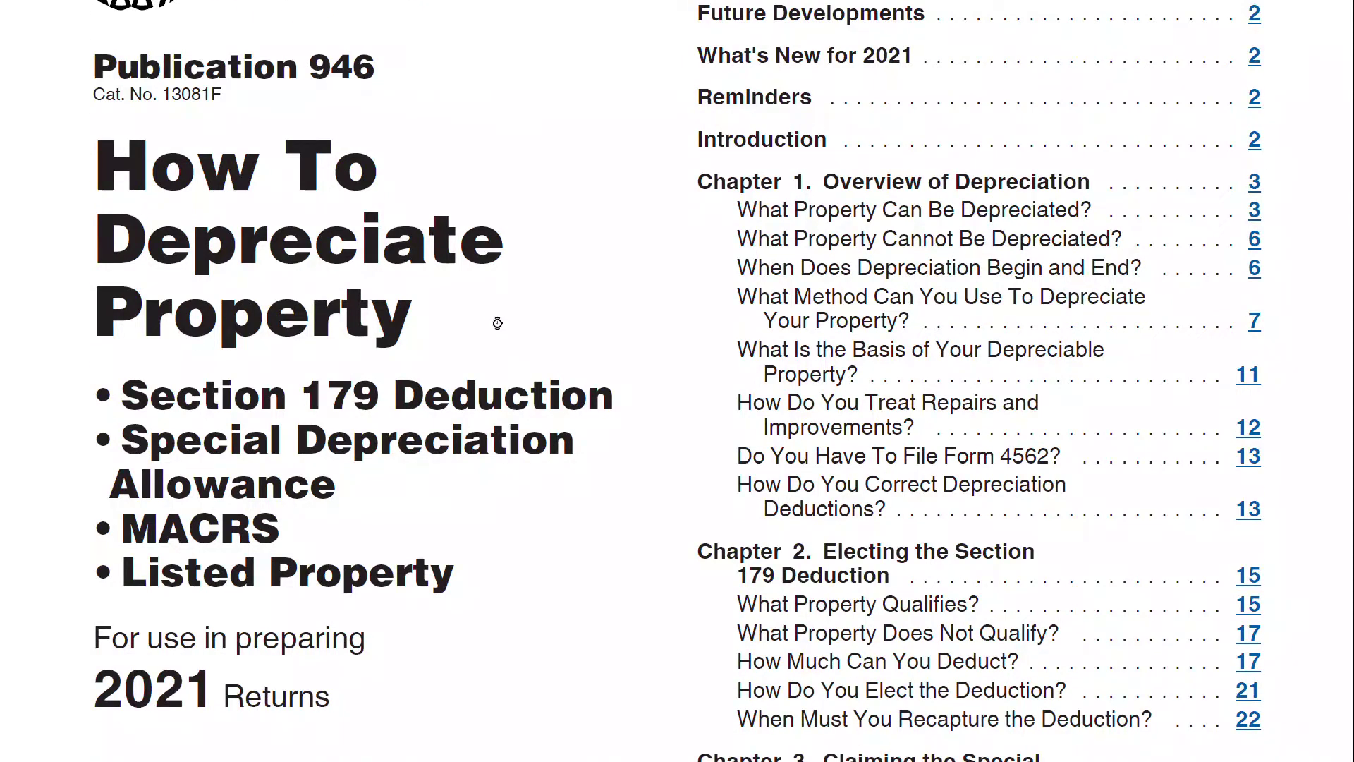
key(ctrl+f)
key(Return)
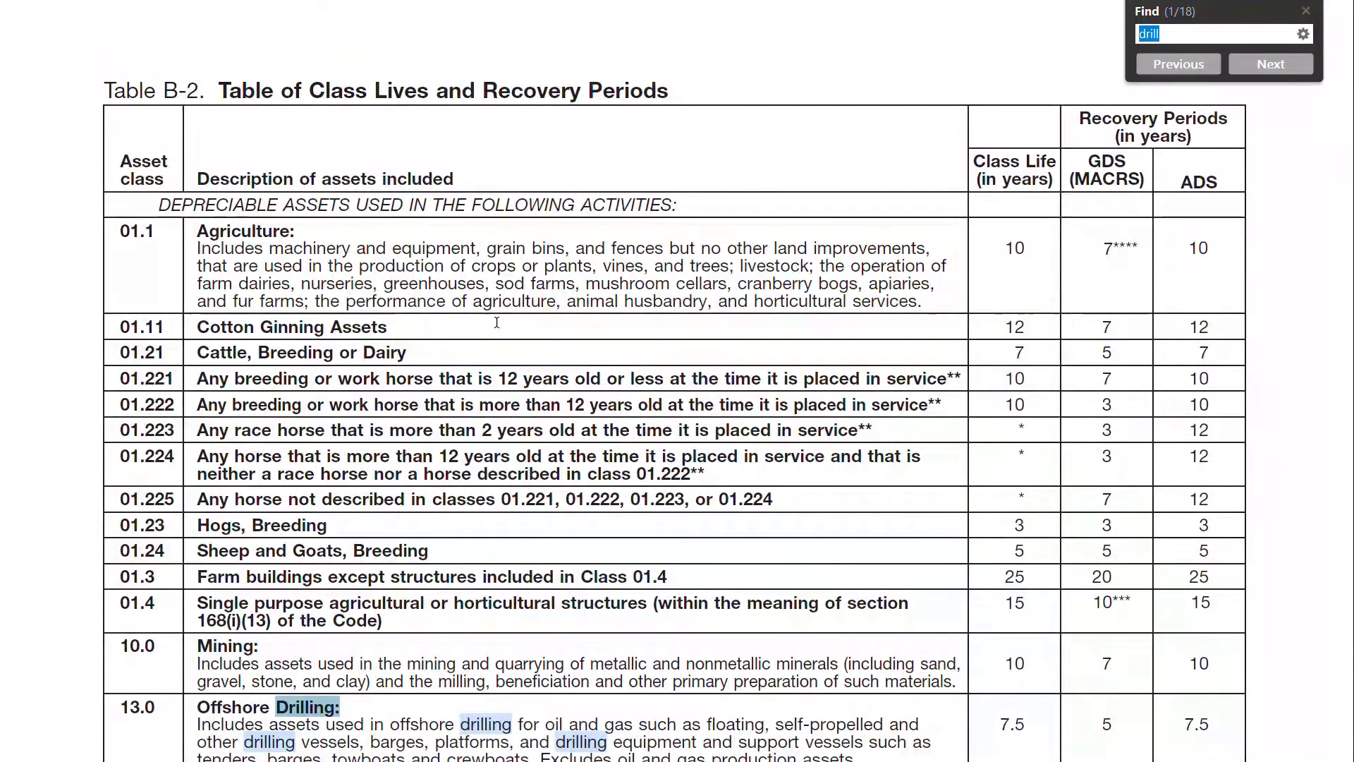
Step: Scroll Table B-2 to the drilling classes and find class 13.2's 7-year GDS period
scroll(407, 629, down, 2)
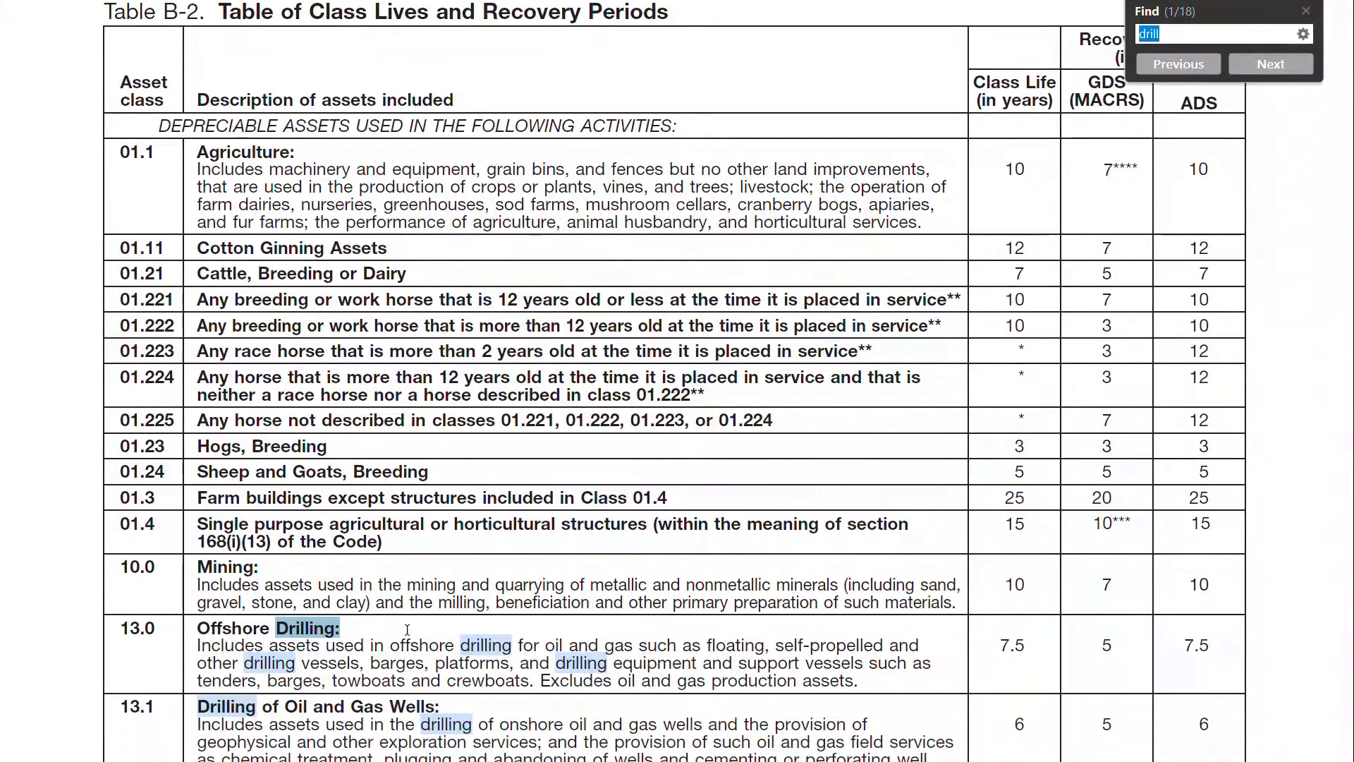
scroll(407, 629, up, 1)
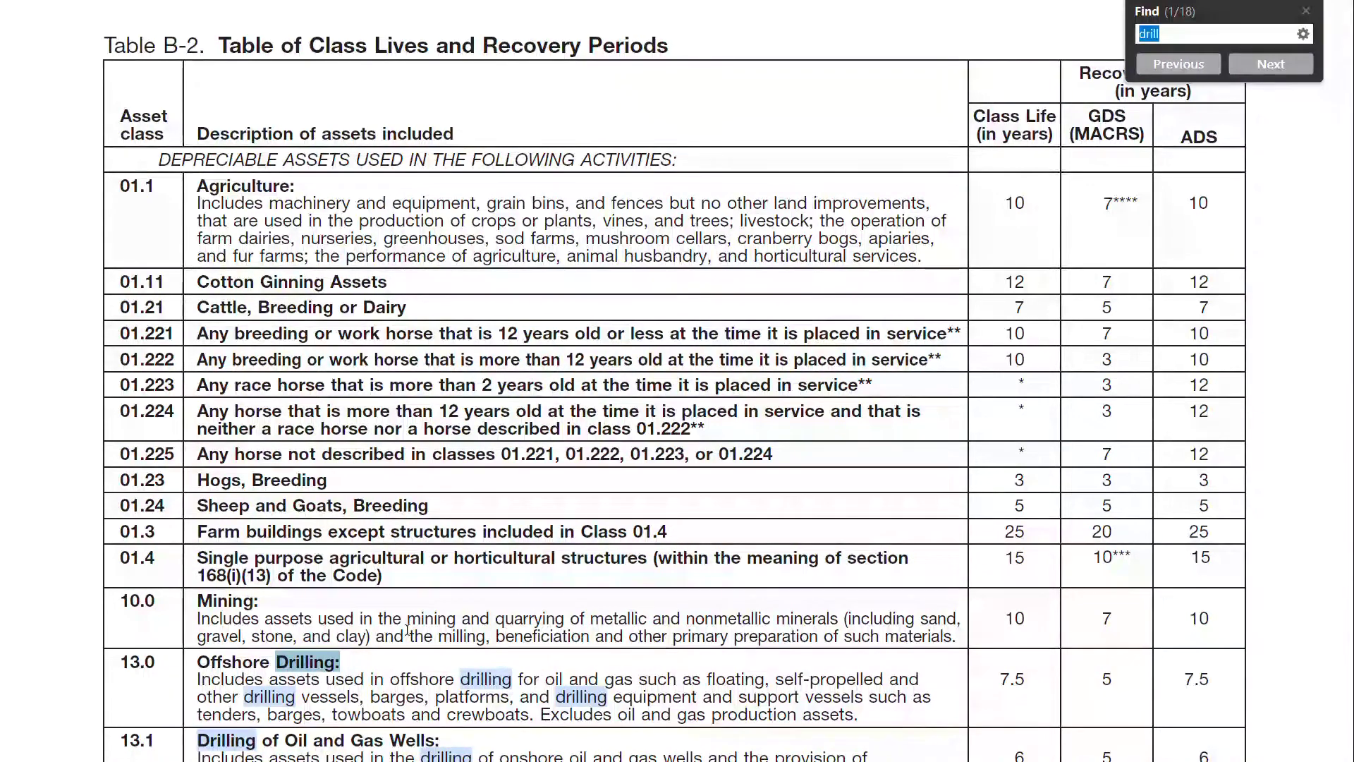
scroll(407, 629, down, 5)
scroll(407, 629, down, 5)
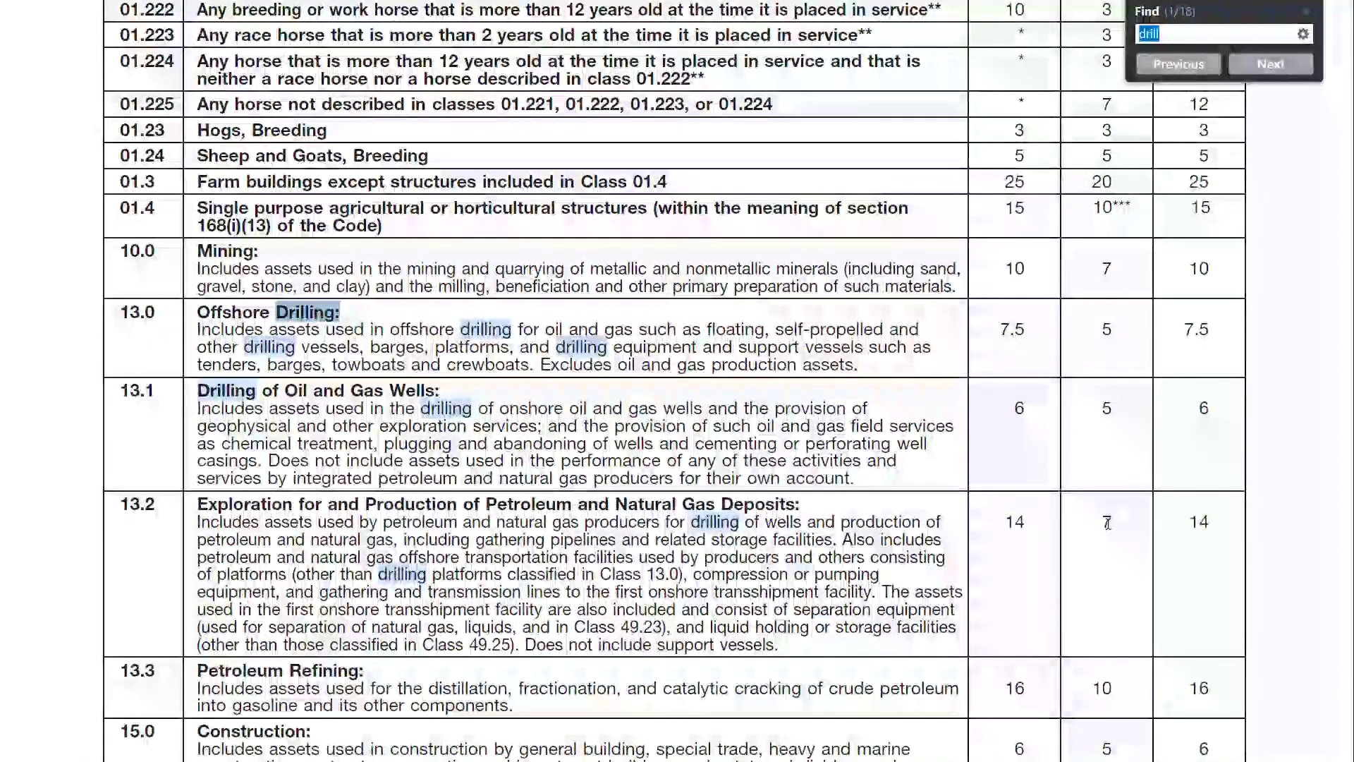
scroll(1108, 524, up, 1)
scroll(1108, 524, up, 5)
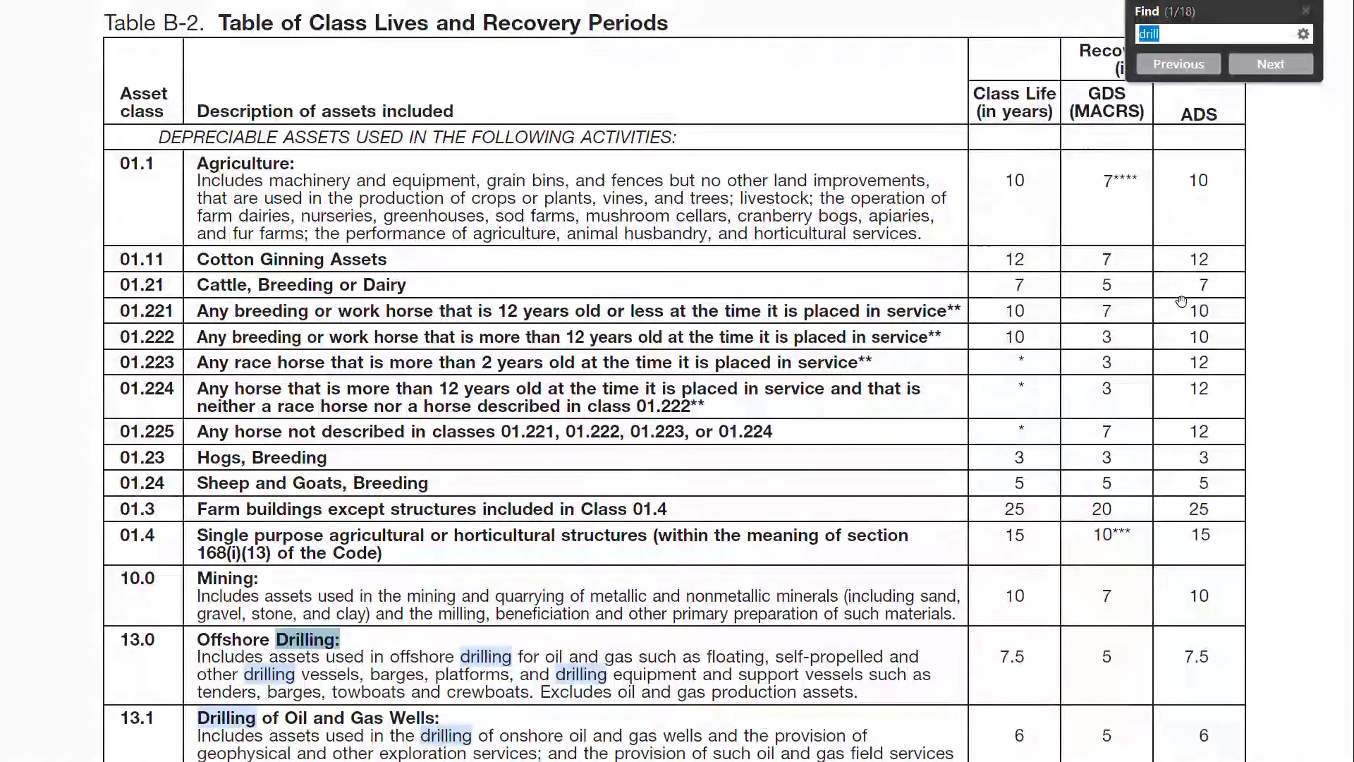
scroll(1105, 505, down, 2)
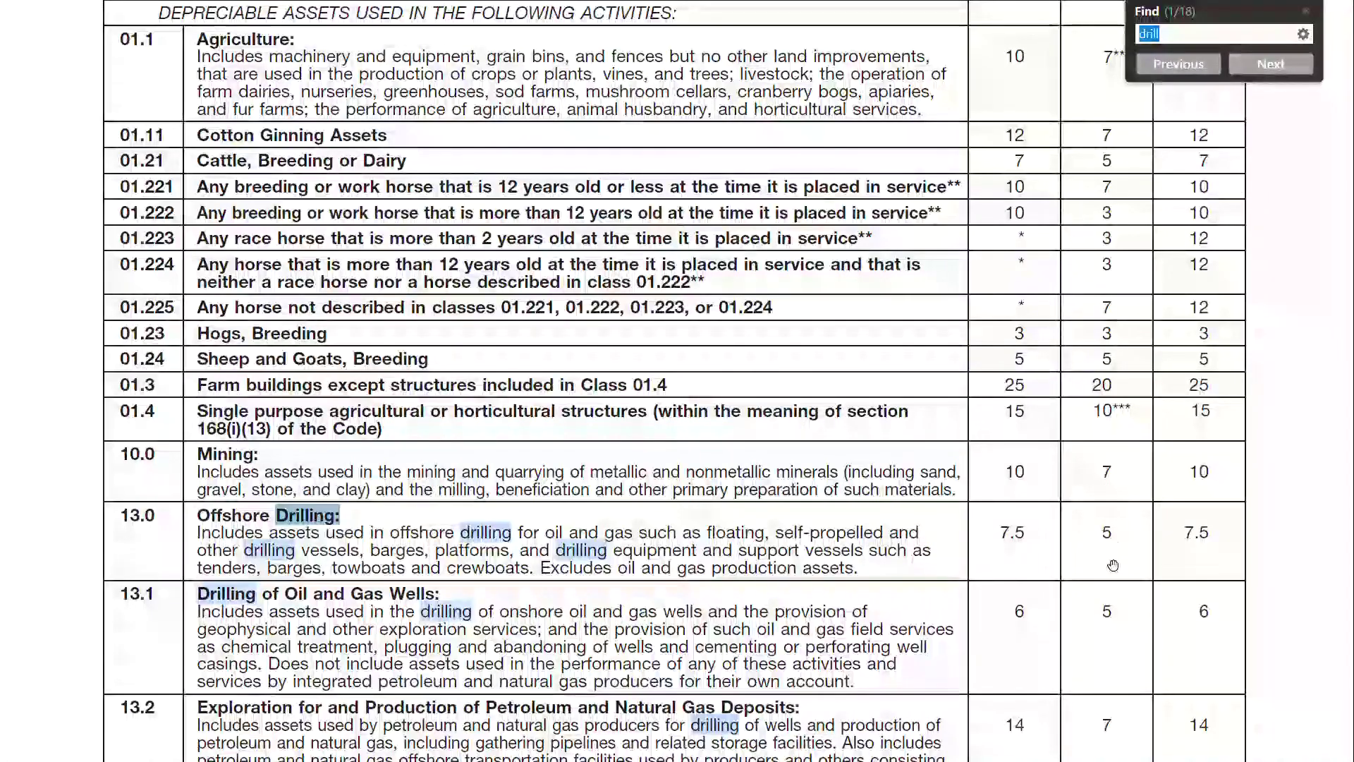
scroll(1102, 562, down, 1)
scroll(1104, 564, down, 1)
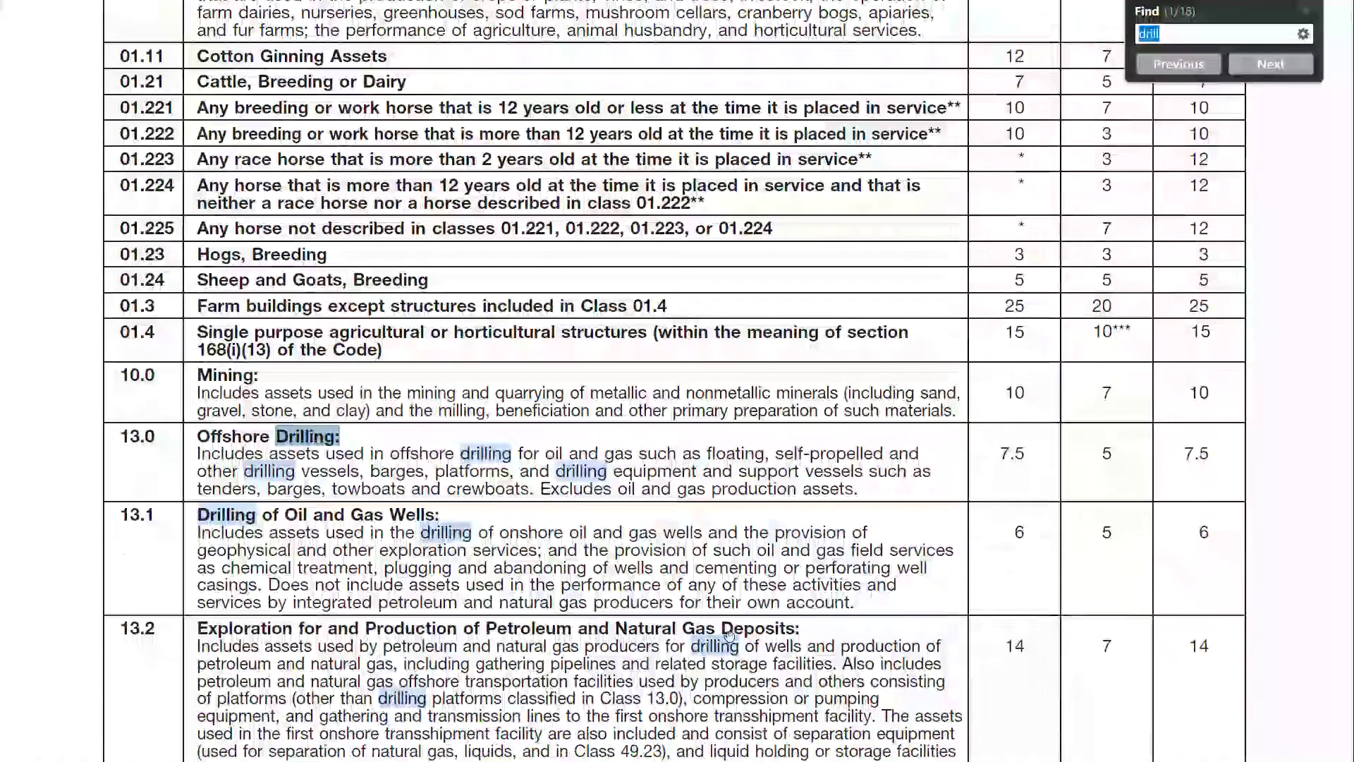
double_click(1106, 646)
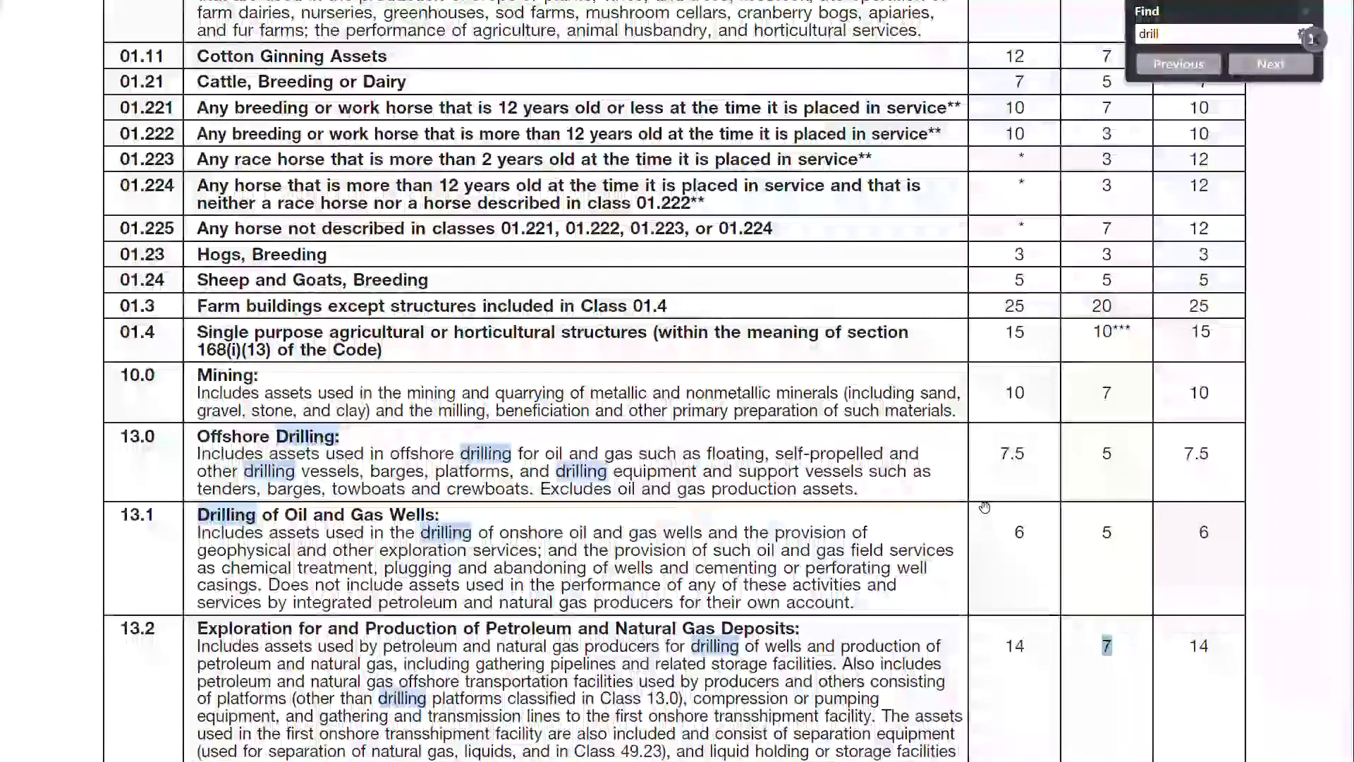
scroll(1057, 366, up, 3)
scroll(1058, 366, up, 3)
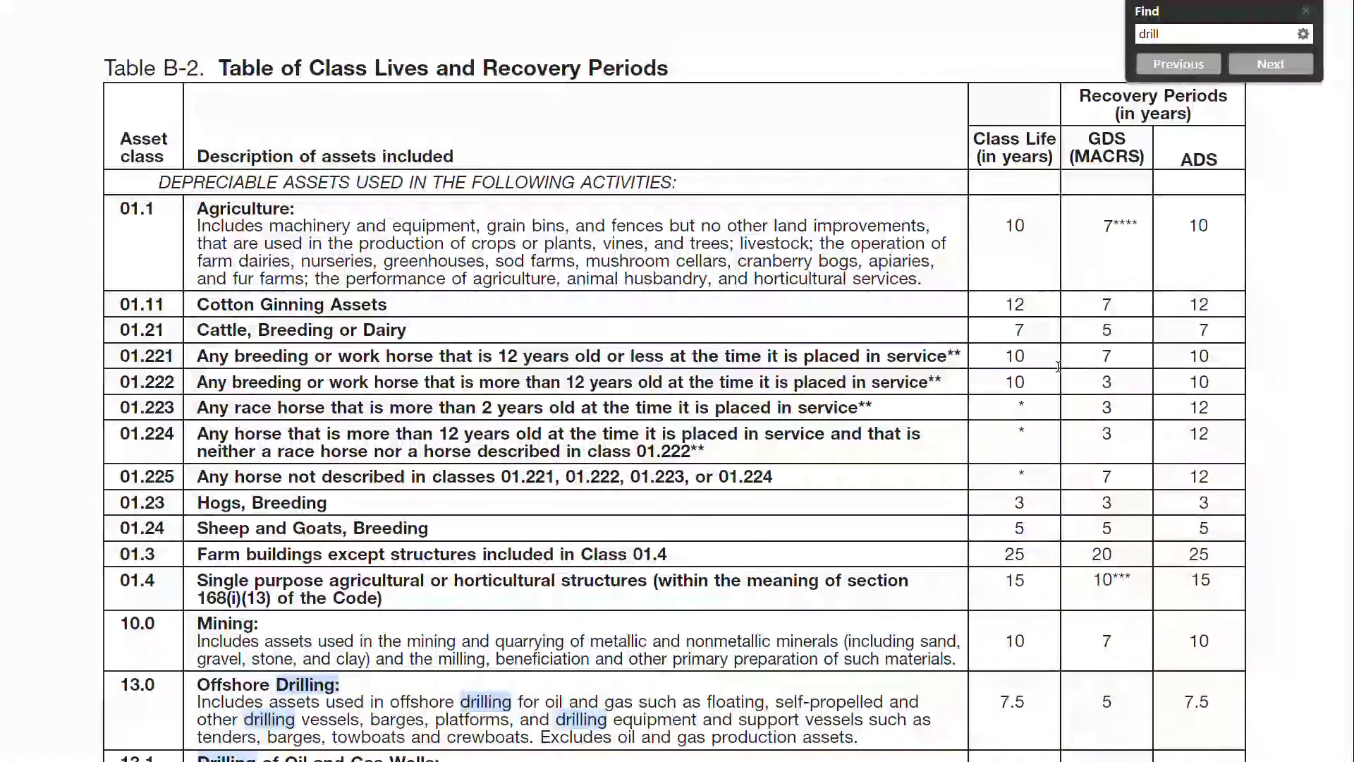
Step: Find Table A-1's 7-year half-year rates (14.29% to 4.46%), then return to Excel
scroll(795, 333, down, 5)
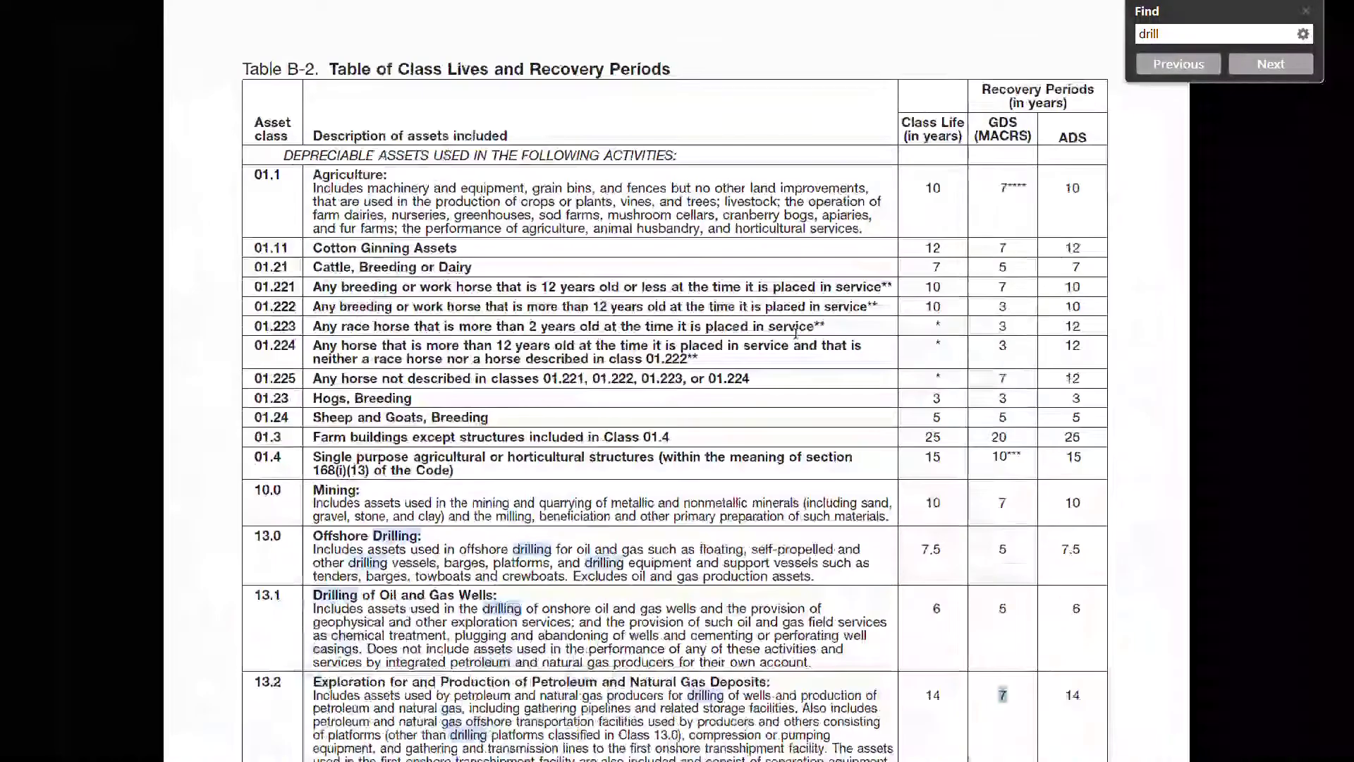
scroll(796, 333, up, 15)
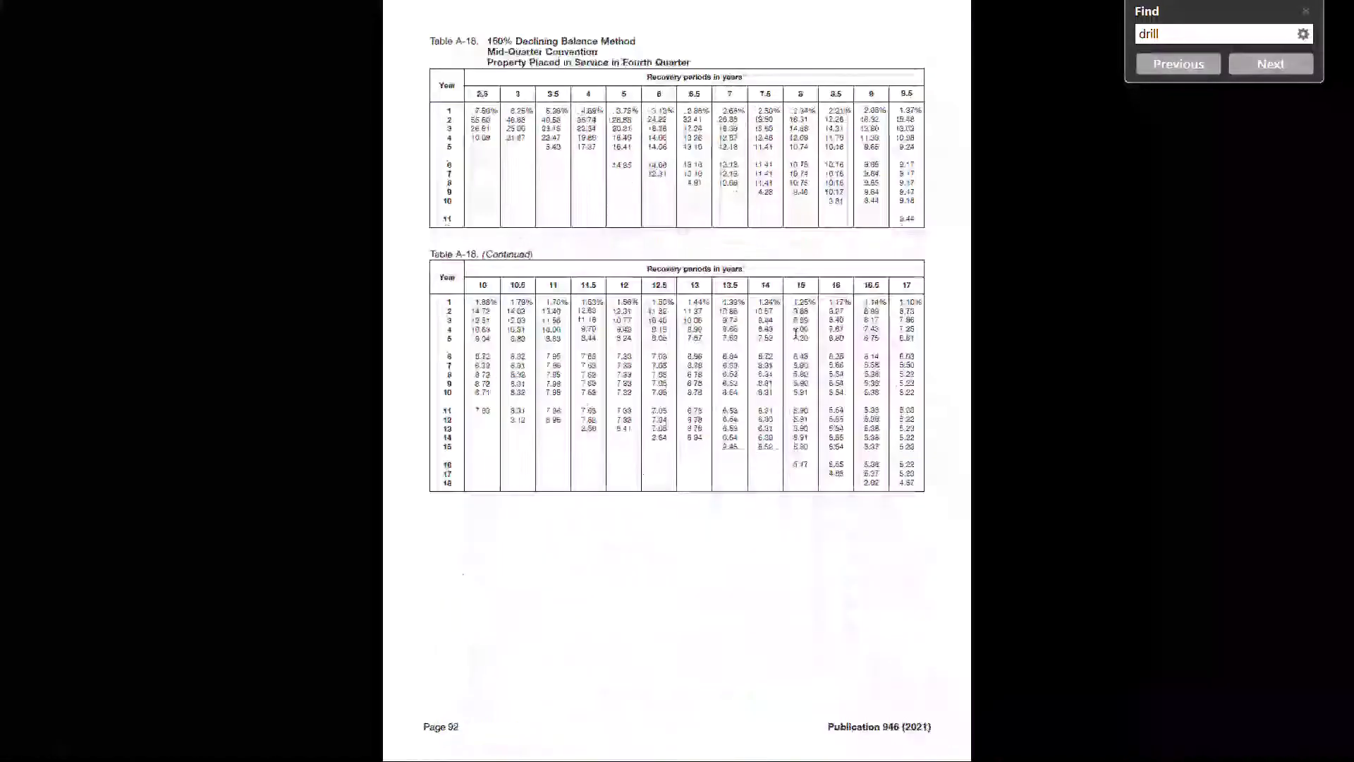
scroll(796, 333, up, 14)
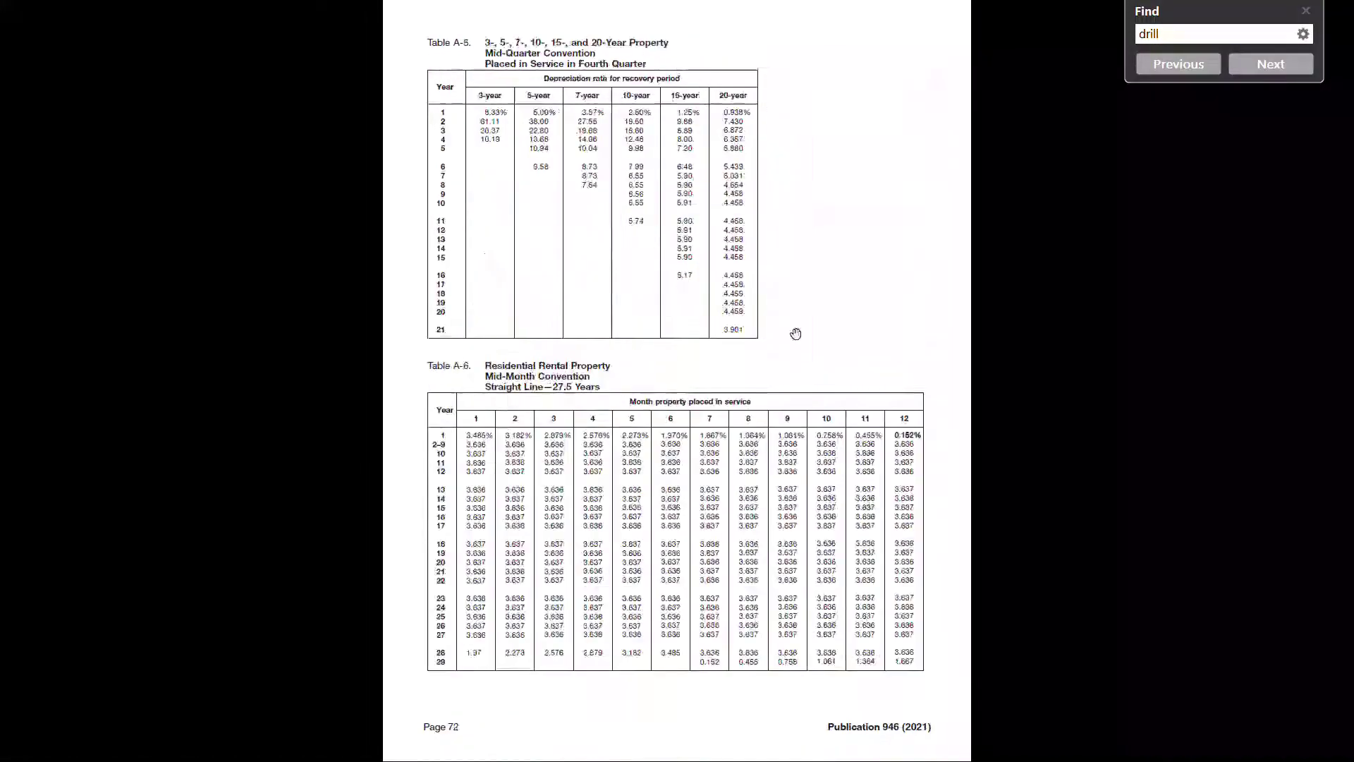
scroll(796, 333, down, 4)
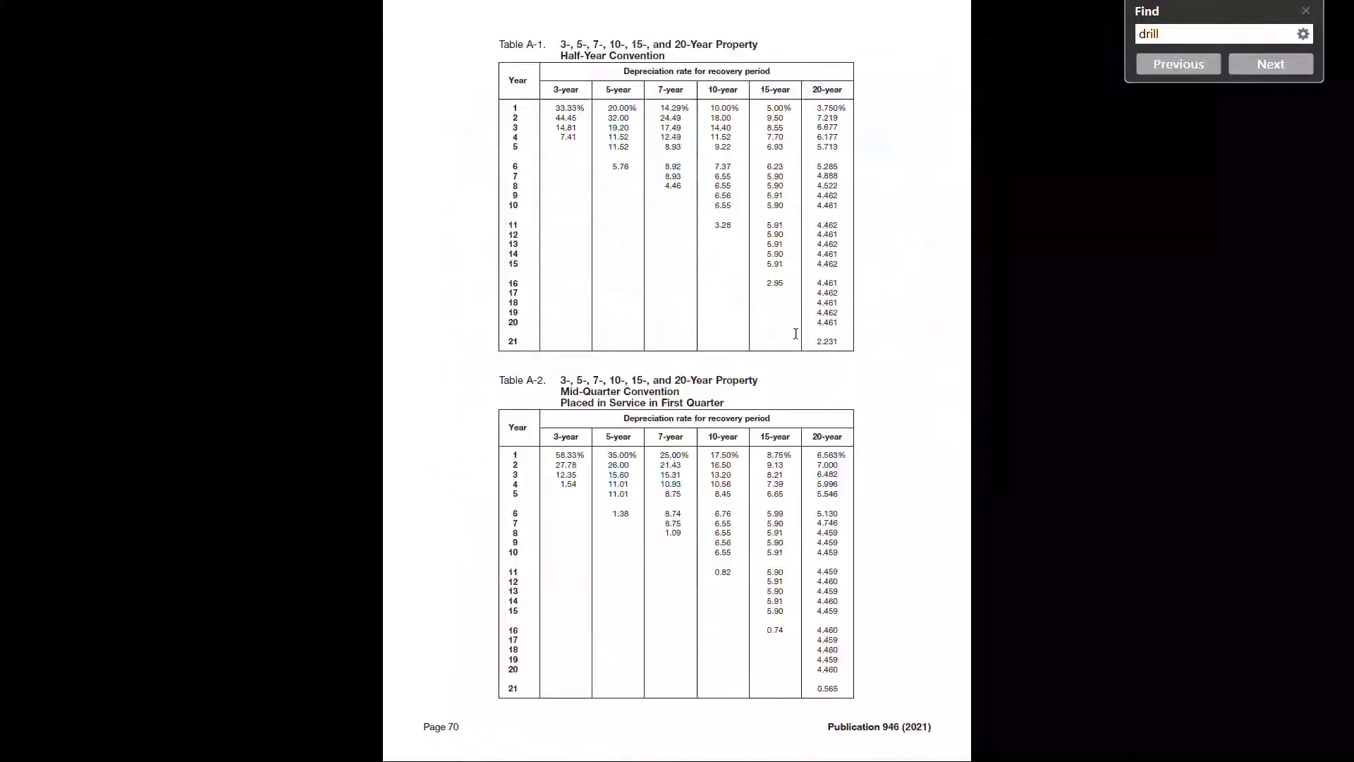
scroll(795, 333, up, 3)
scroll(795, 333, up, 4)
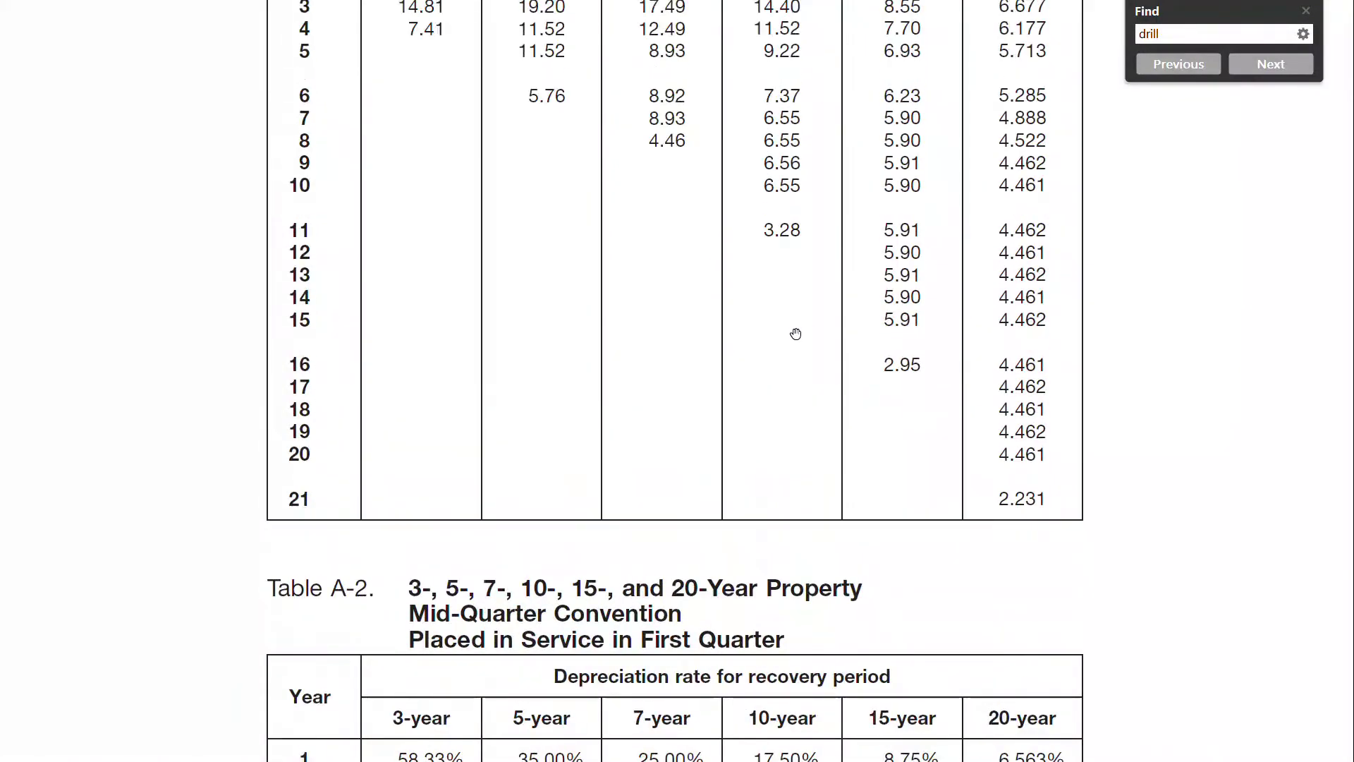
scroll(796, 333, up, 1)
scroll(795, 333, up, 1)
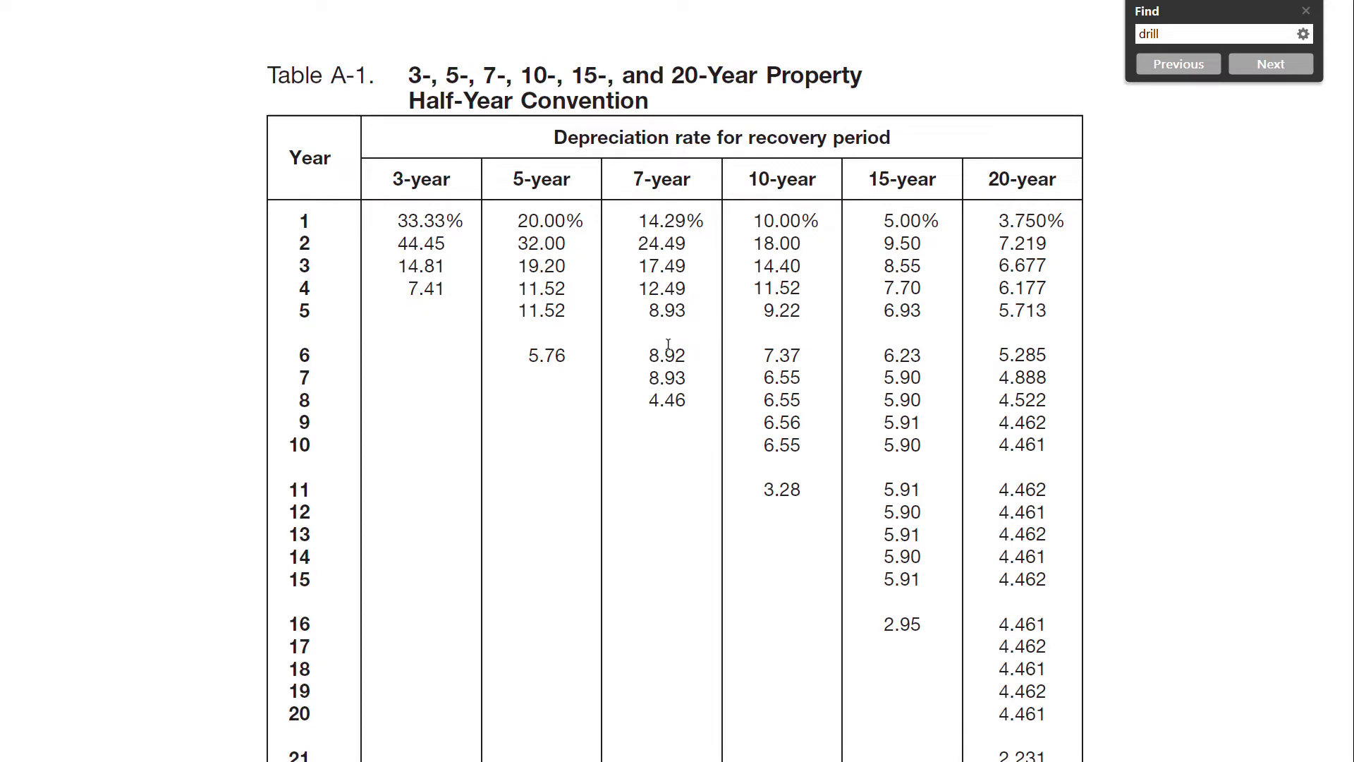
scroll(668, 344, down, 5)
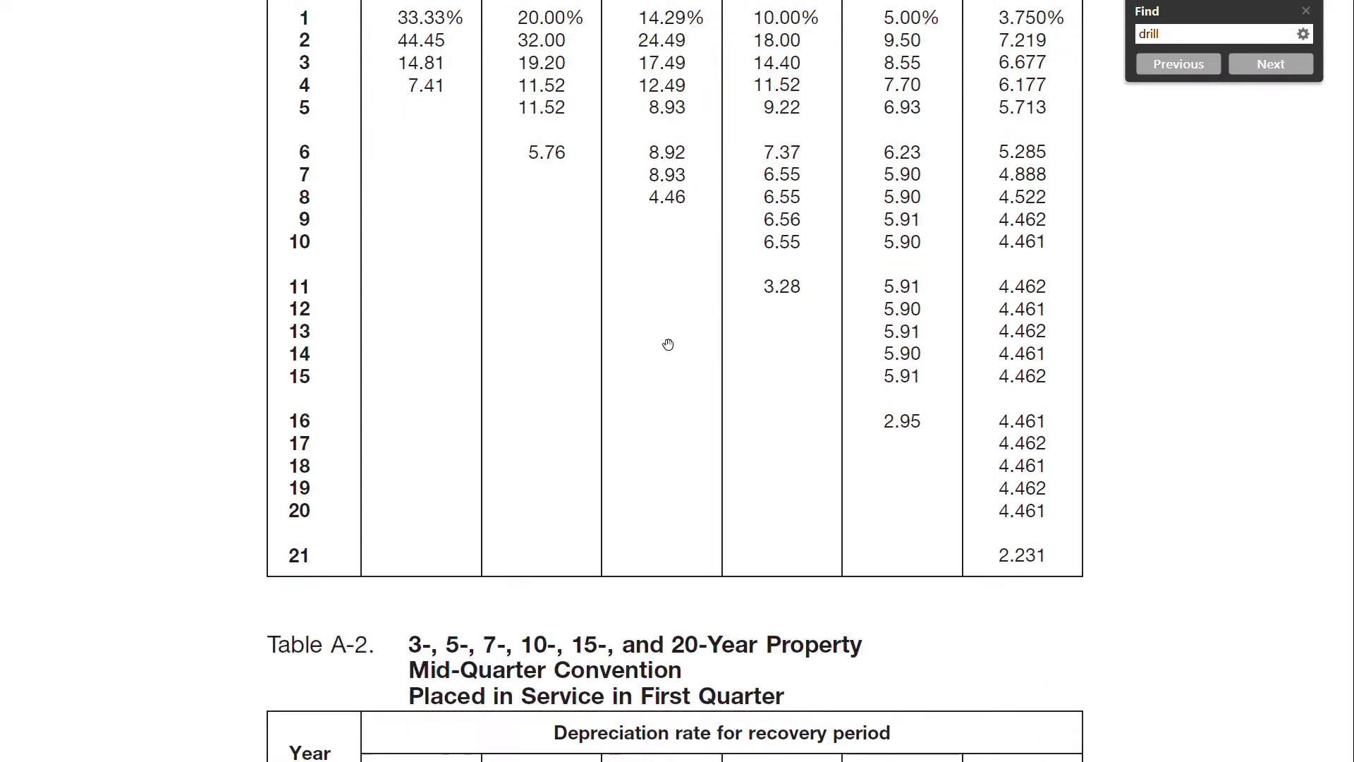
scroll(668, 344, up, 4)
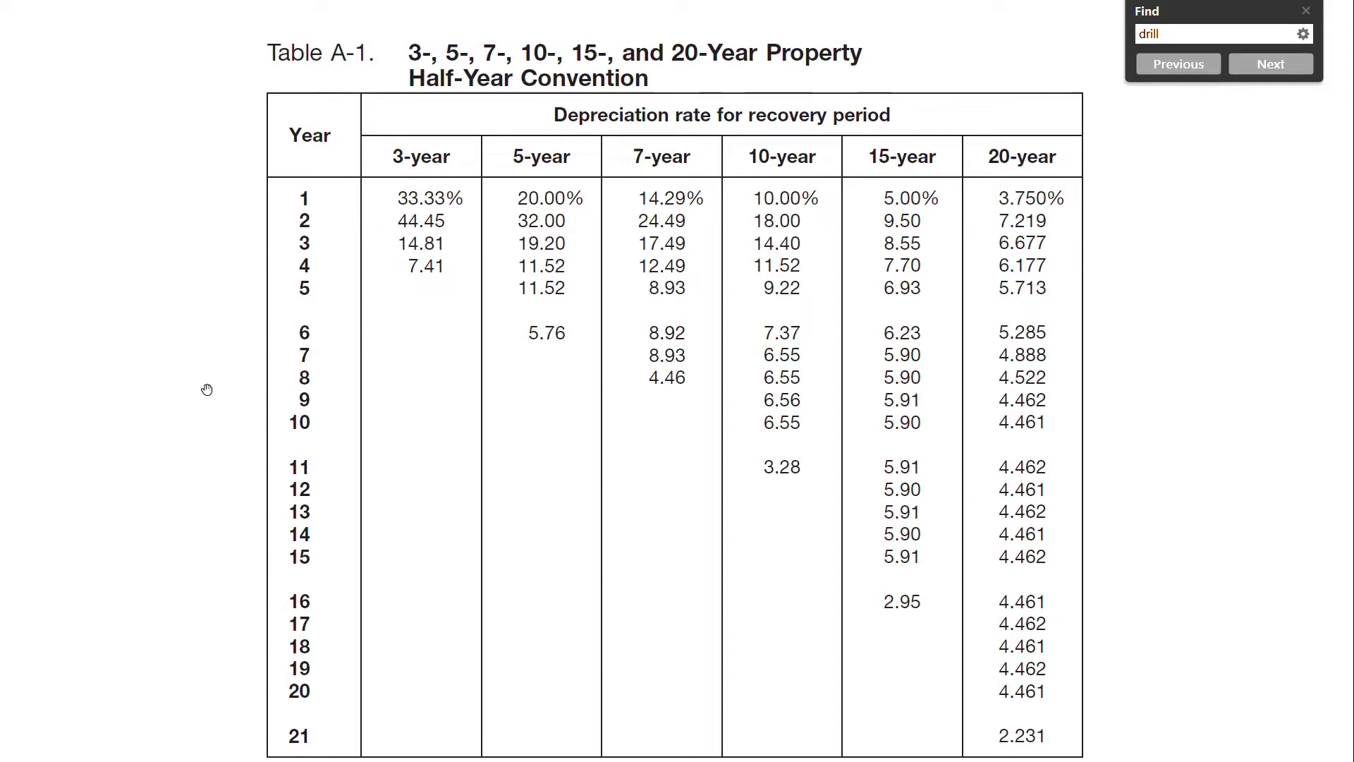
key(alt+Tab)
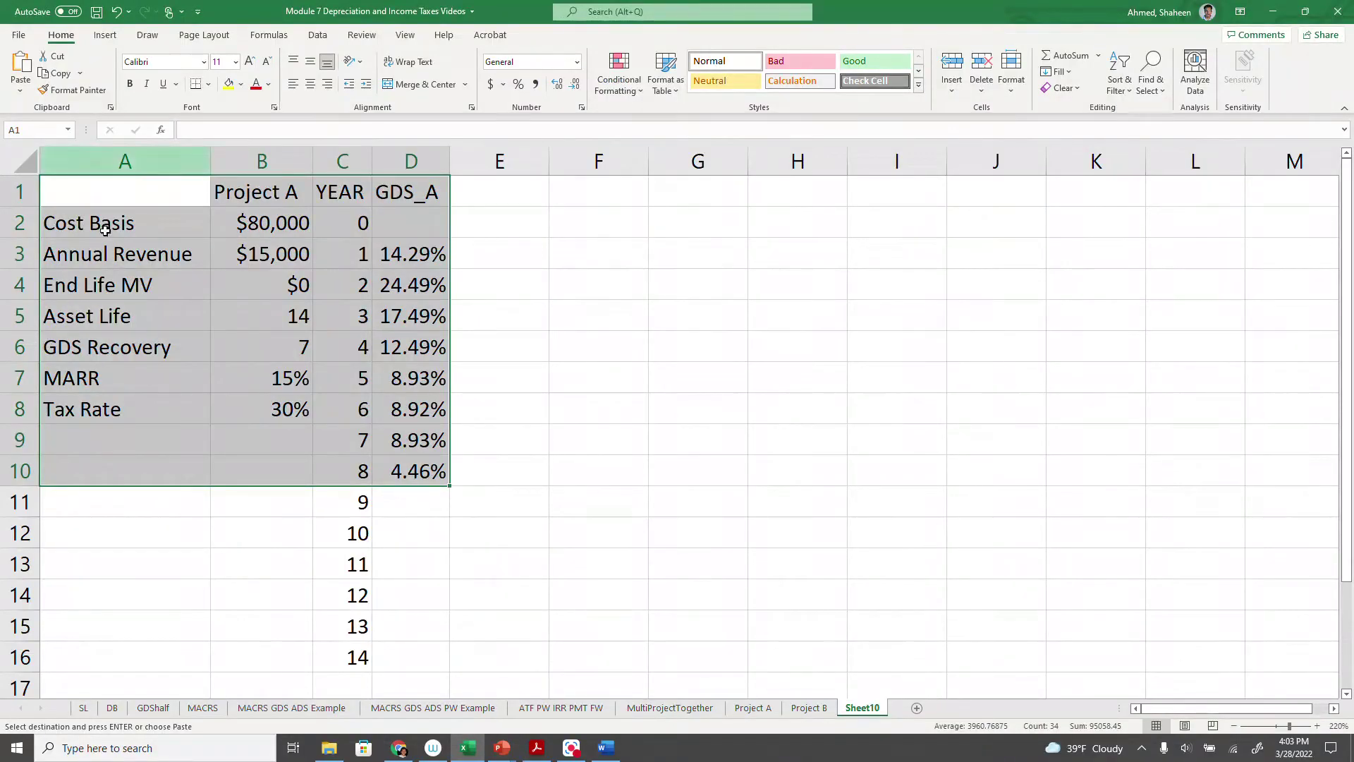
Step: Add a 'Deprec.' header in E1 with 0 depreciation for year 0
click(529, 290)
click(521, 182)
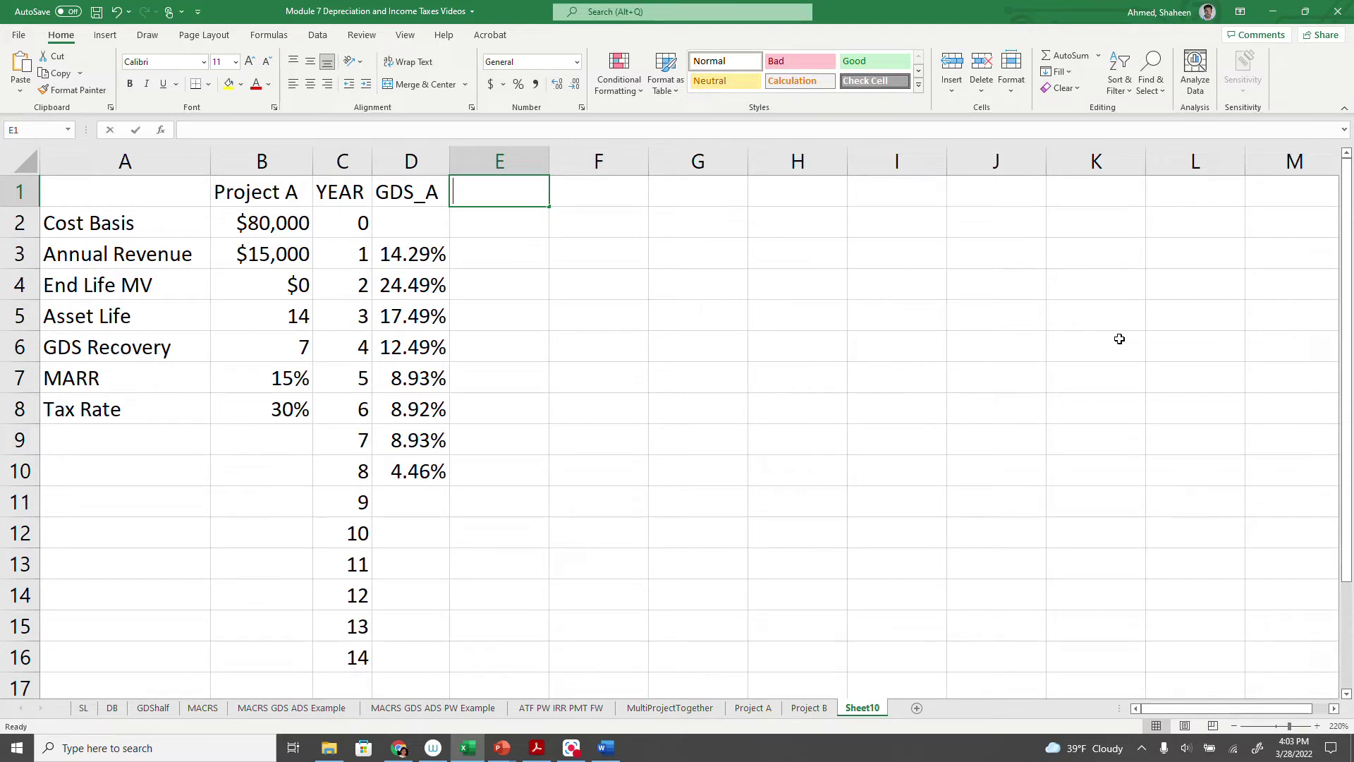
text(dEPRE)
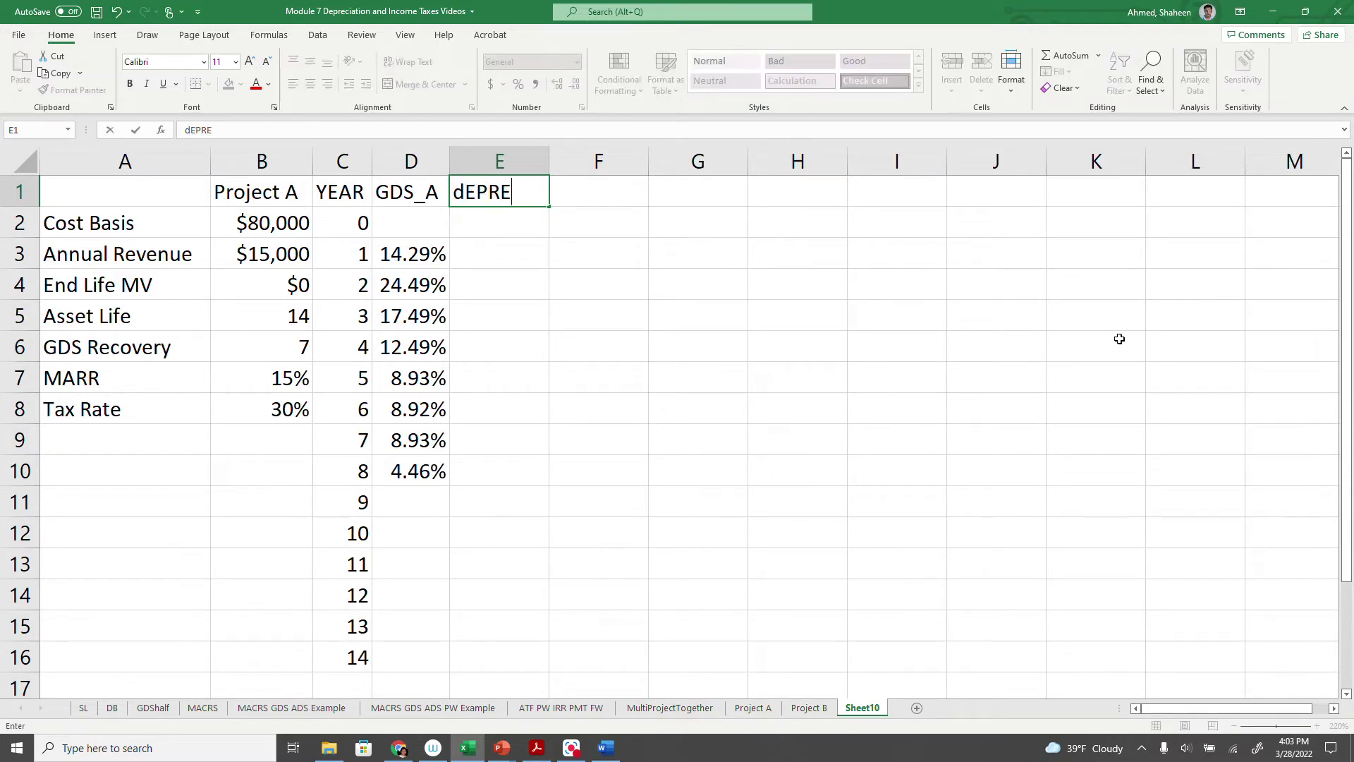
text(C.)
key(Return)
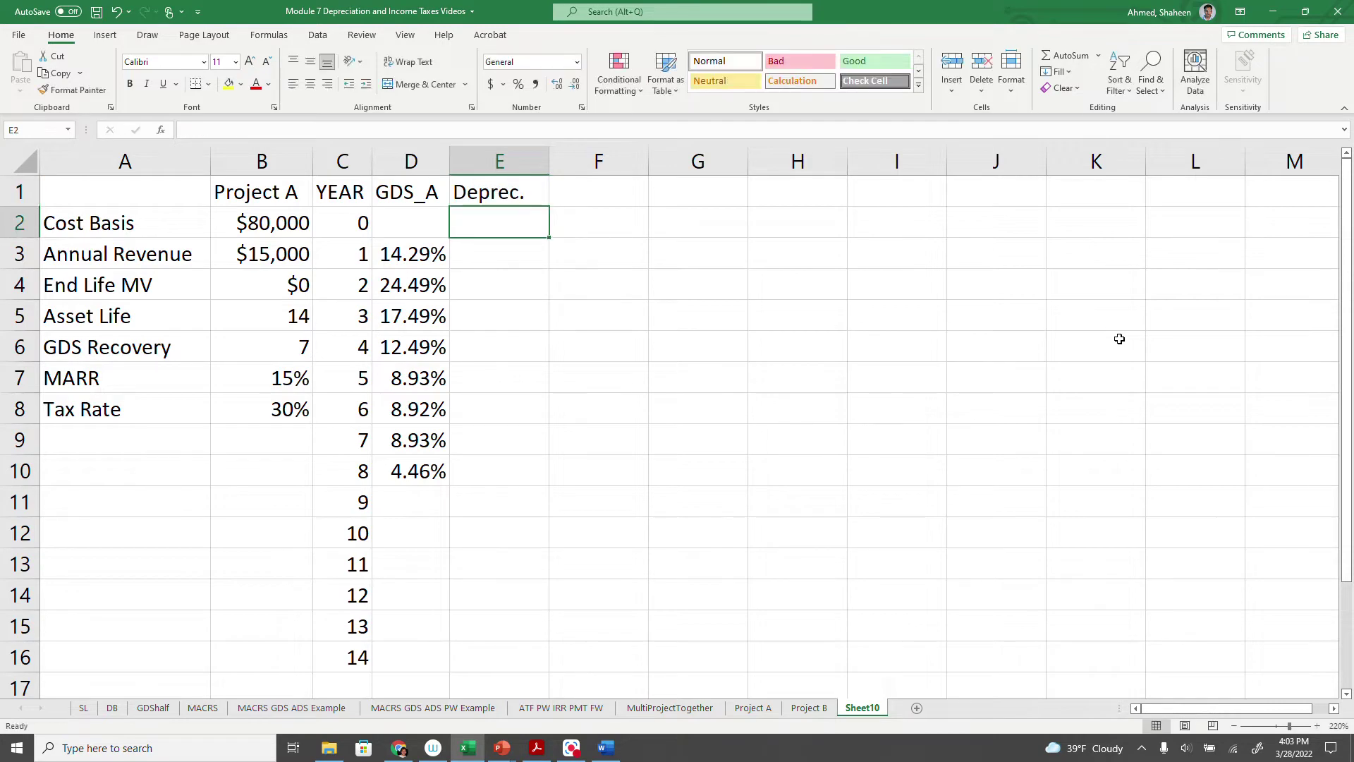
text(0)
key(Return)
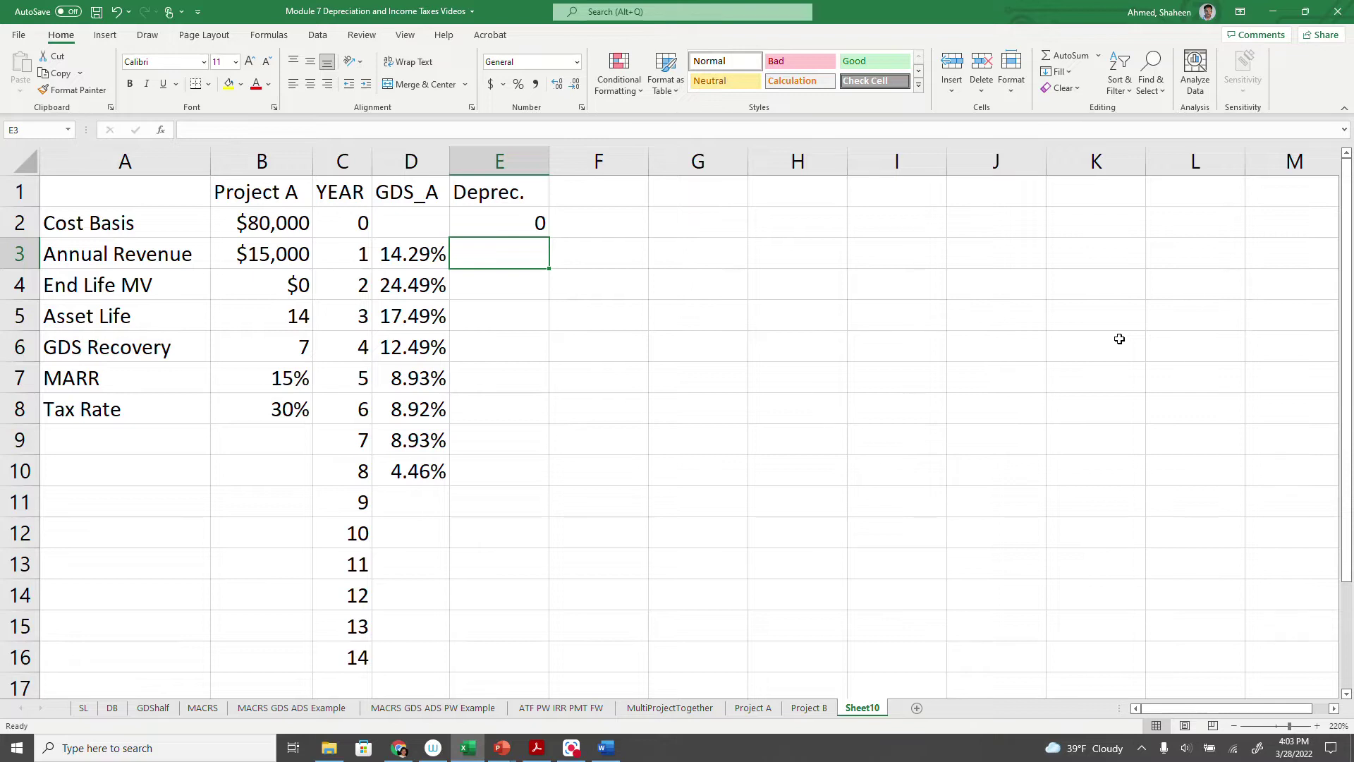
Step: Enter 0 as the year-0 GDS_A rate in D2
text(=)
key(Escape)
click(379, 209)
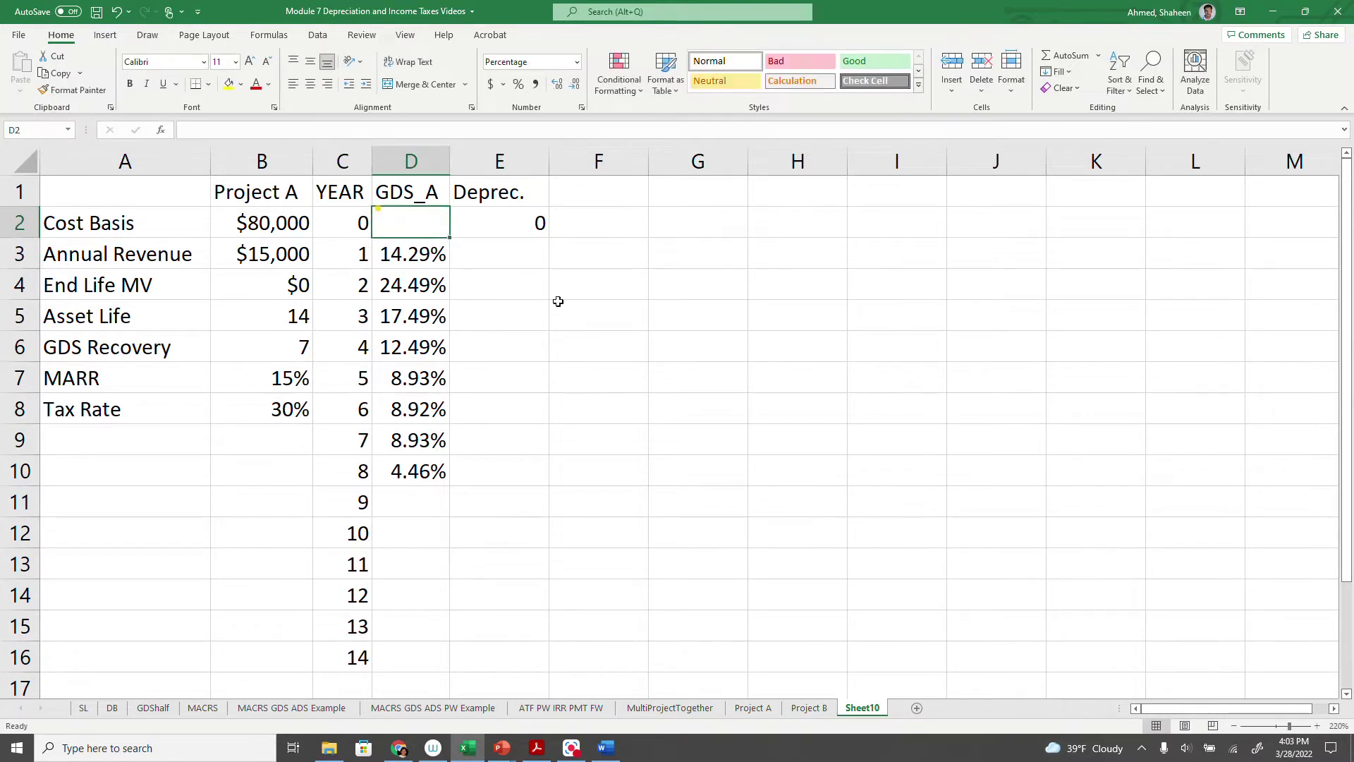
text(0)
key(Return)
key(Right)
key(Up)
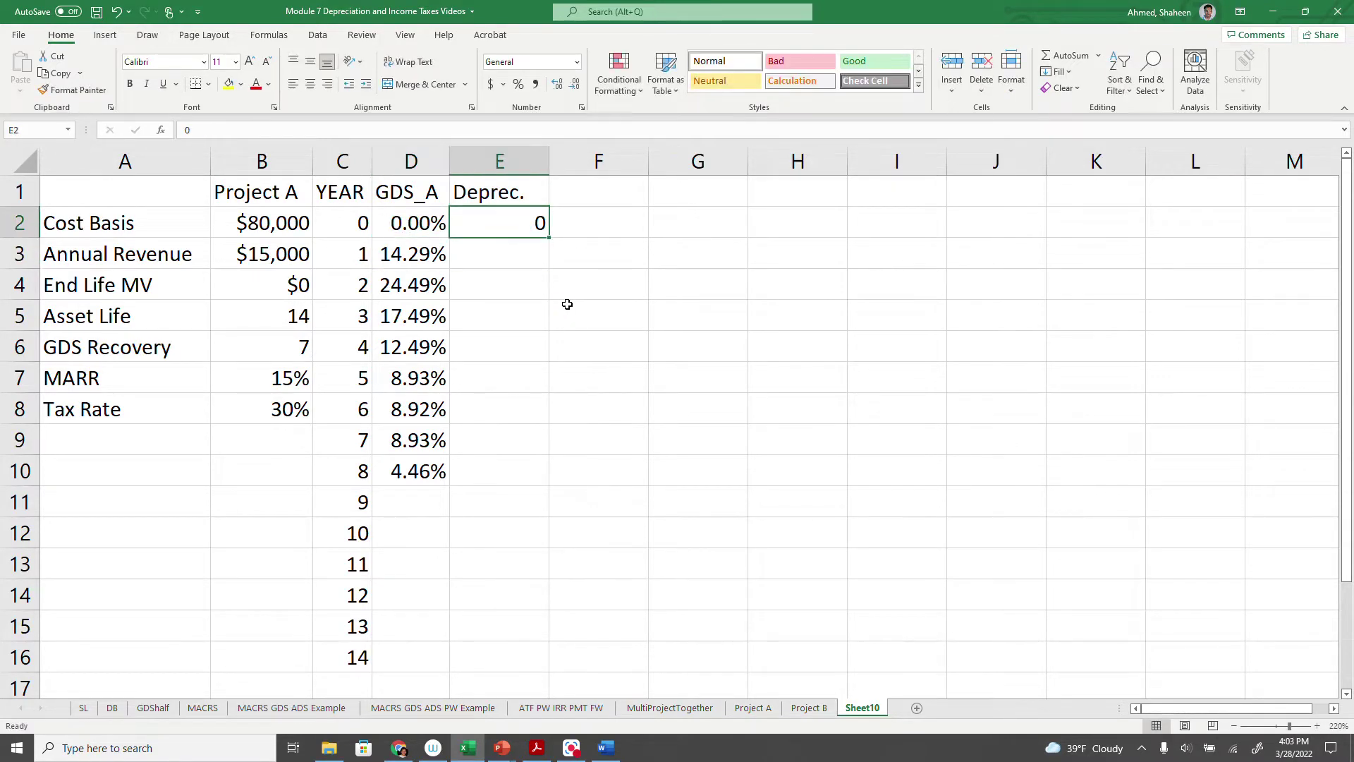
Step: Enter =$B$2*D2 in E2 and fill it down through year 14
text(=)
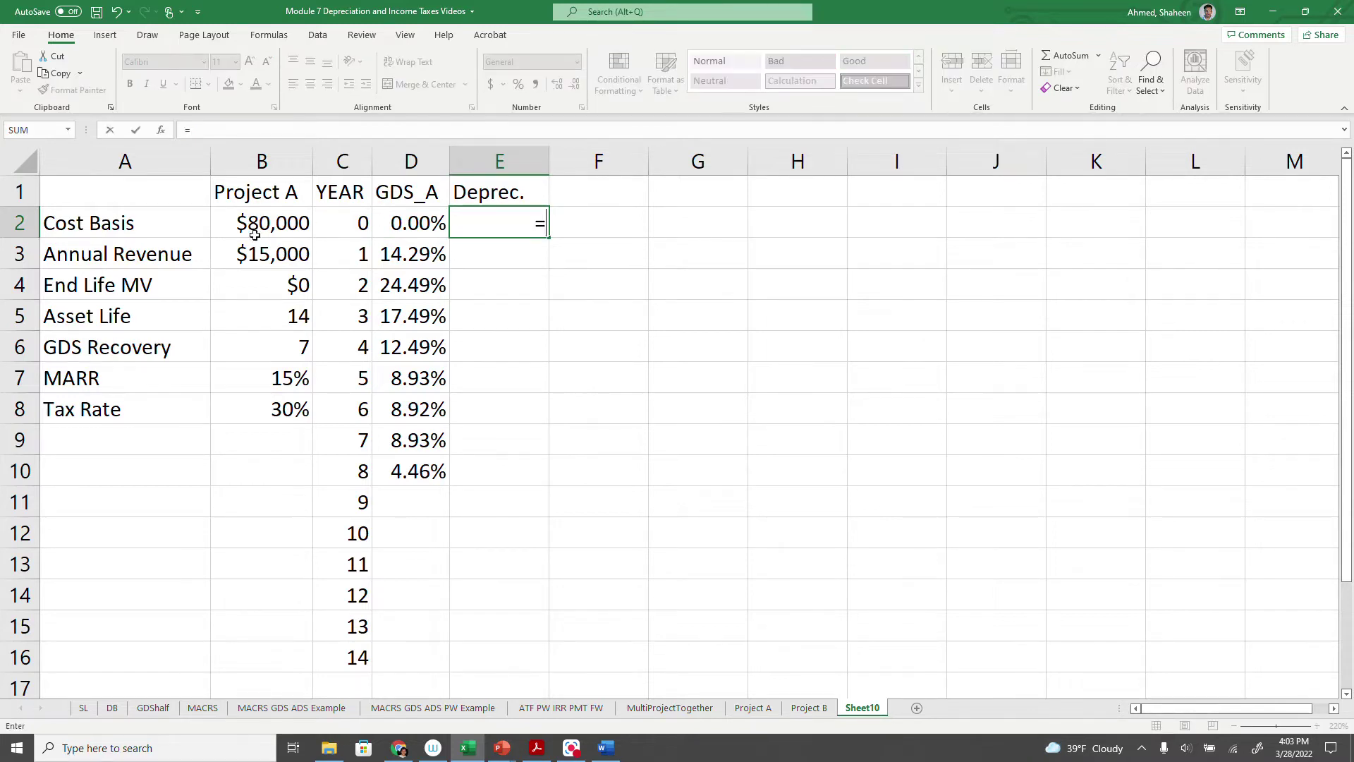
click(276, 218)
key(F4)
text(*)
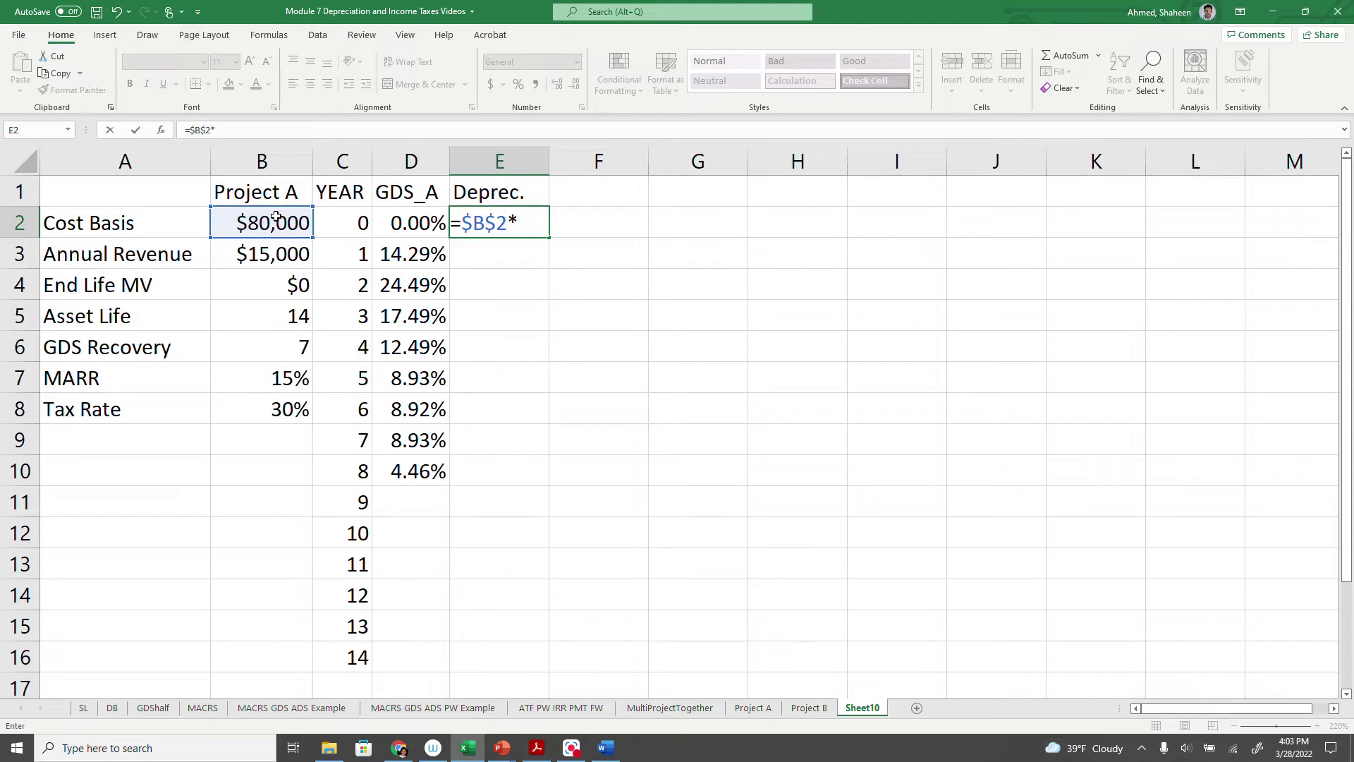
click(427, 224)
key(Return)
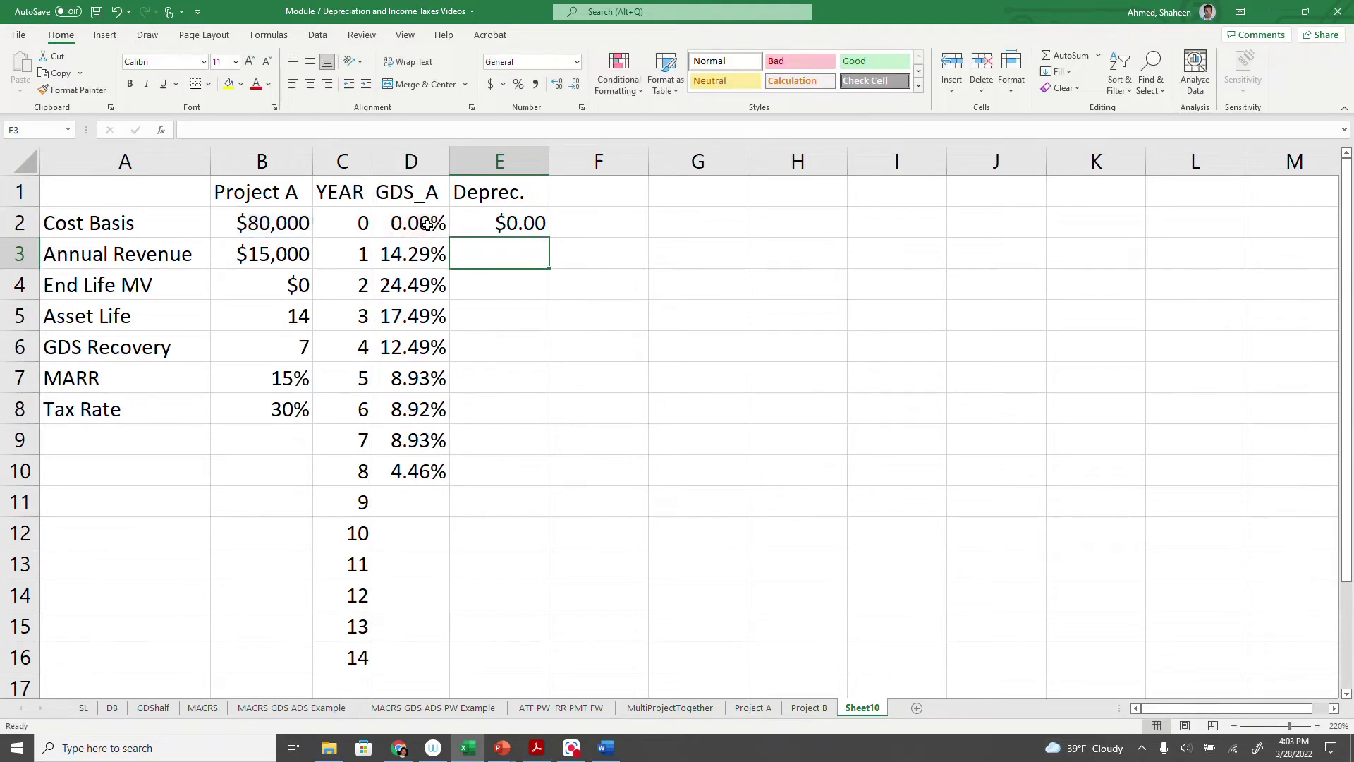
click(502, 223)
double_click(549, 238)
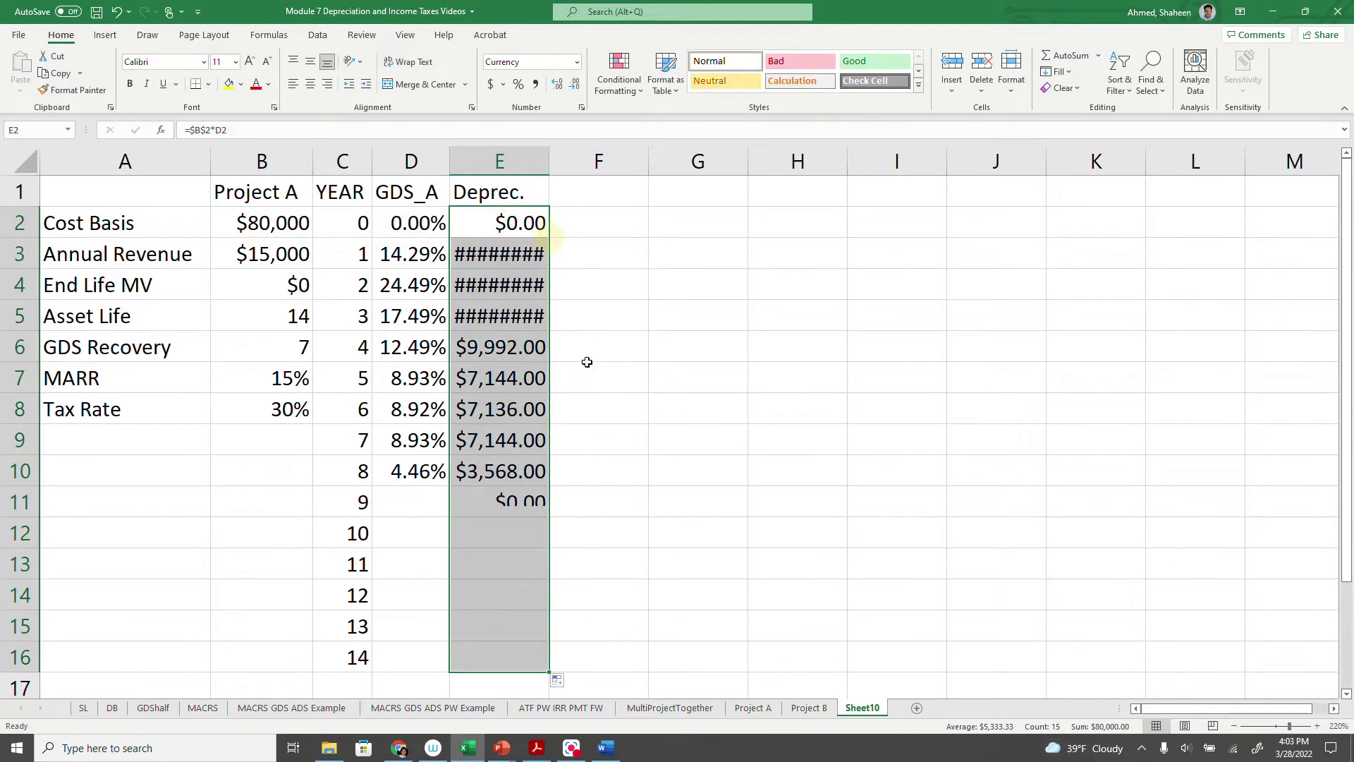
Step: Autofit the Deprec. column and type the BTCF header in F1
double_click(549, 155)
click(601, 372)
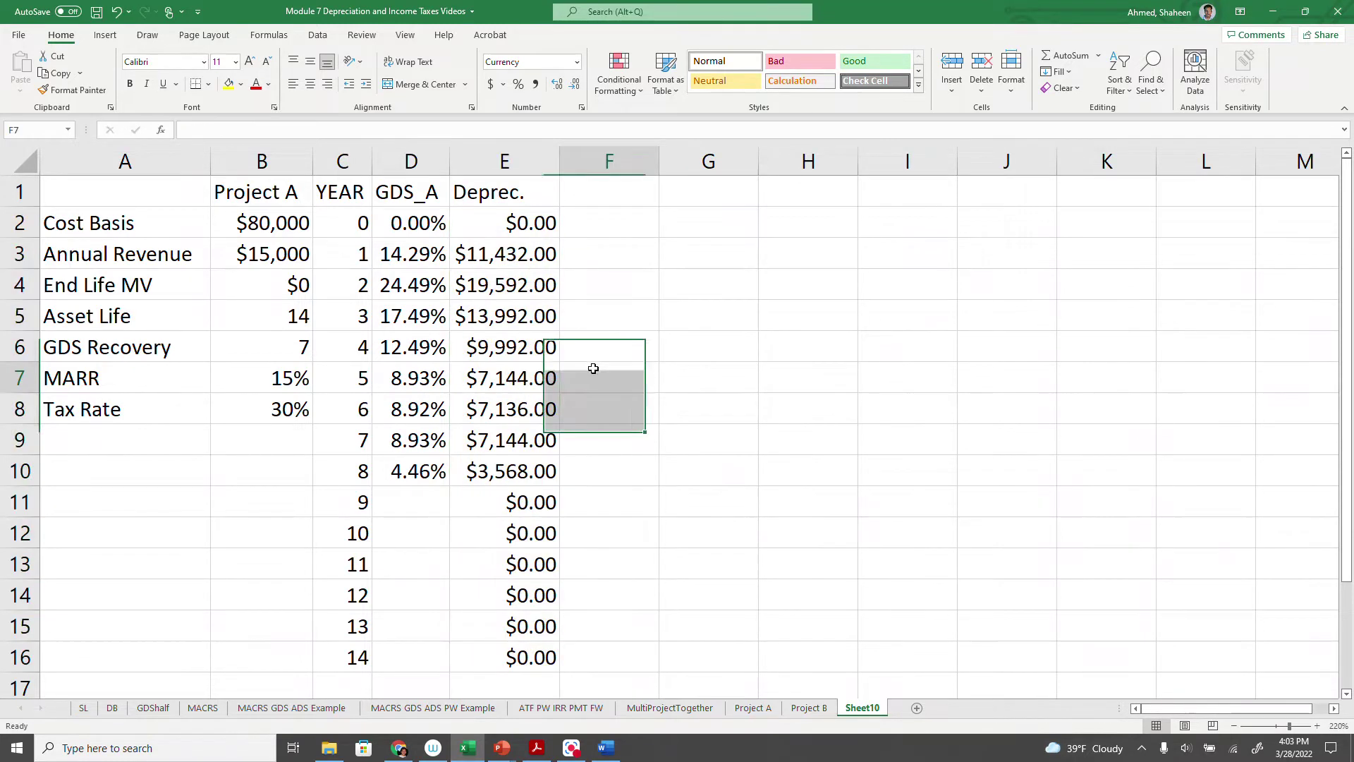
click(621, 197)
text(b)
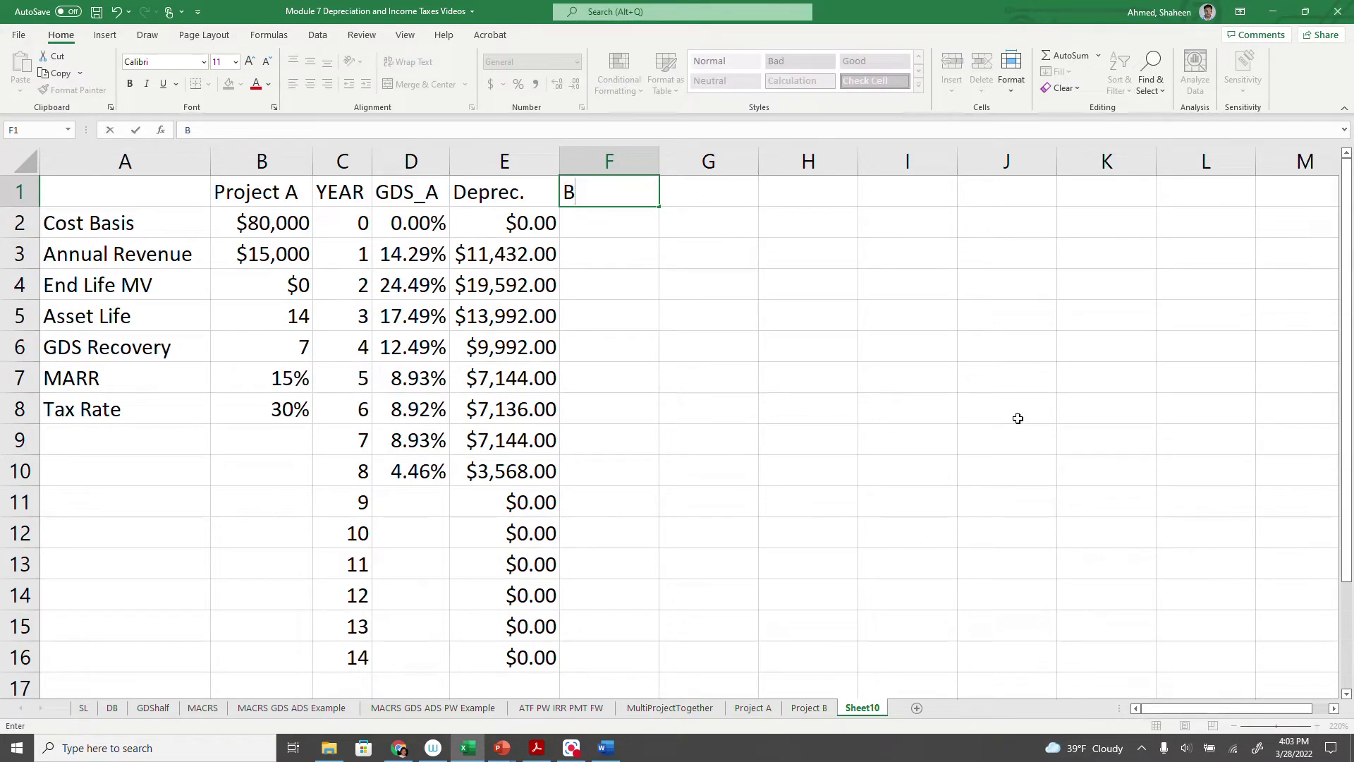
text(TCF)
Step: Set year-0 BTCF in F2 to the negative cost basis, =-B2
key(Return)
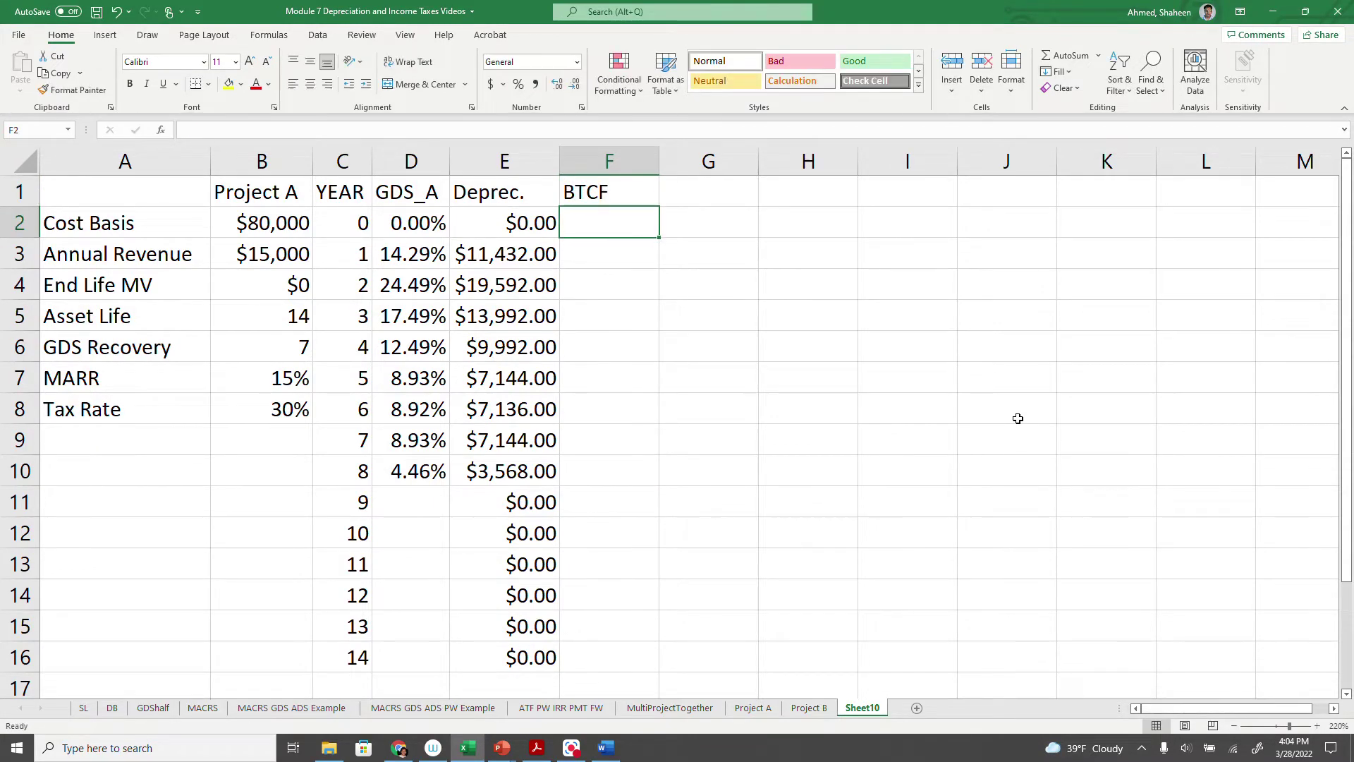
text(=-)
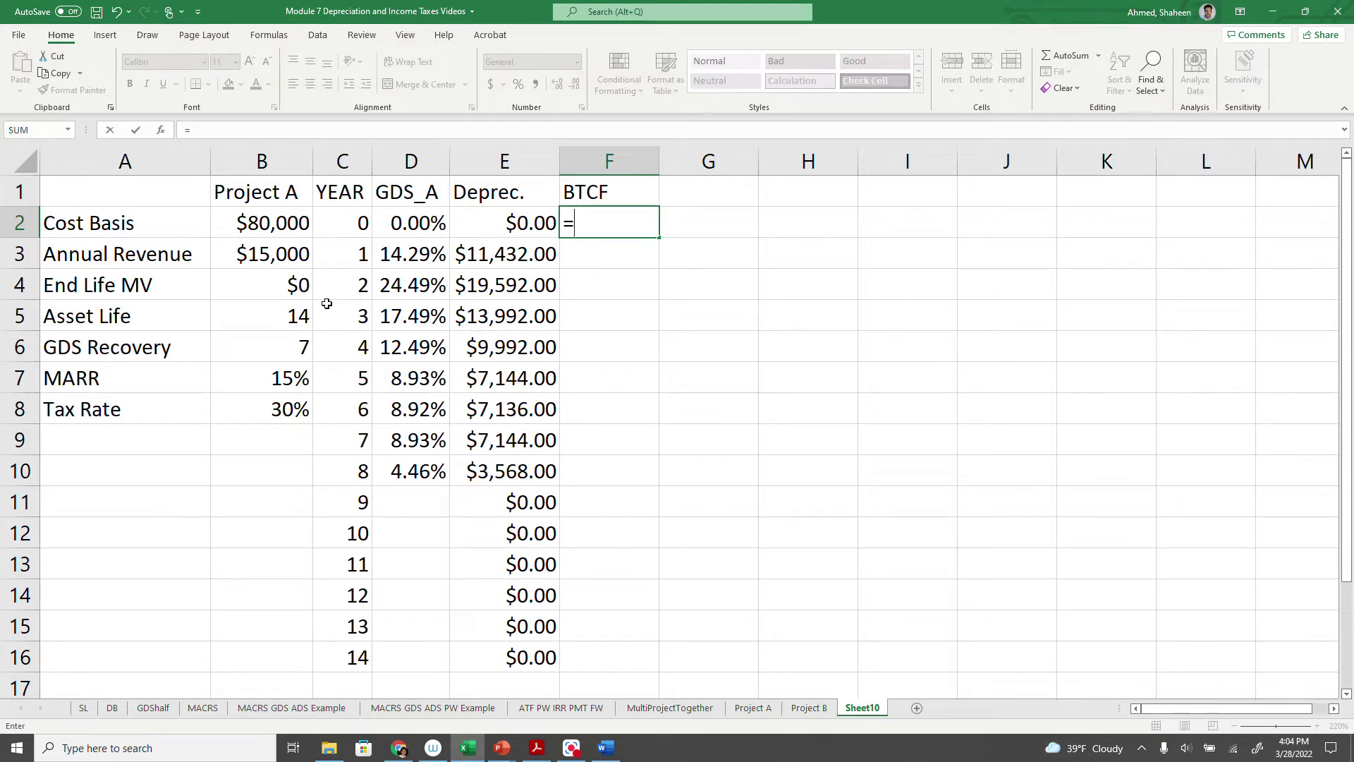
click(256, 224)
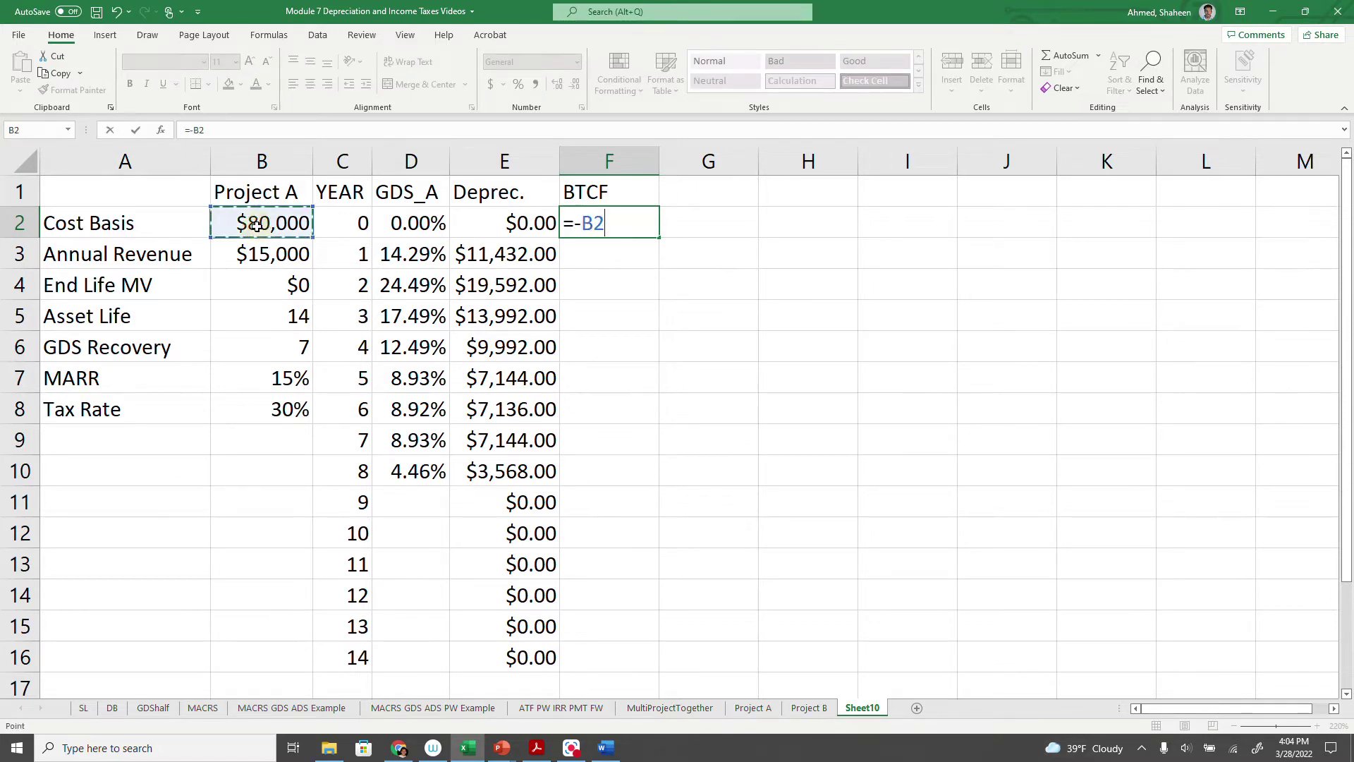
key(Return)
Step: Enter =$B$3 in F3 and fill the $15,000 revenue down to year 14
text(=)
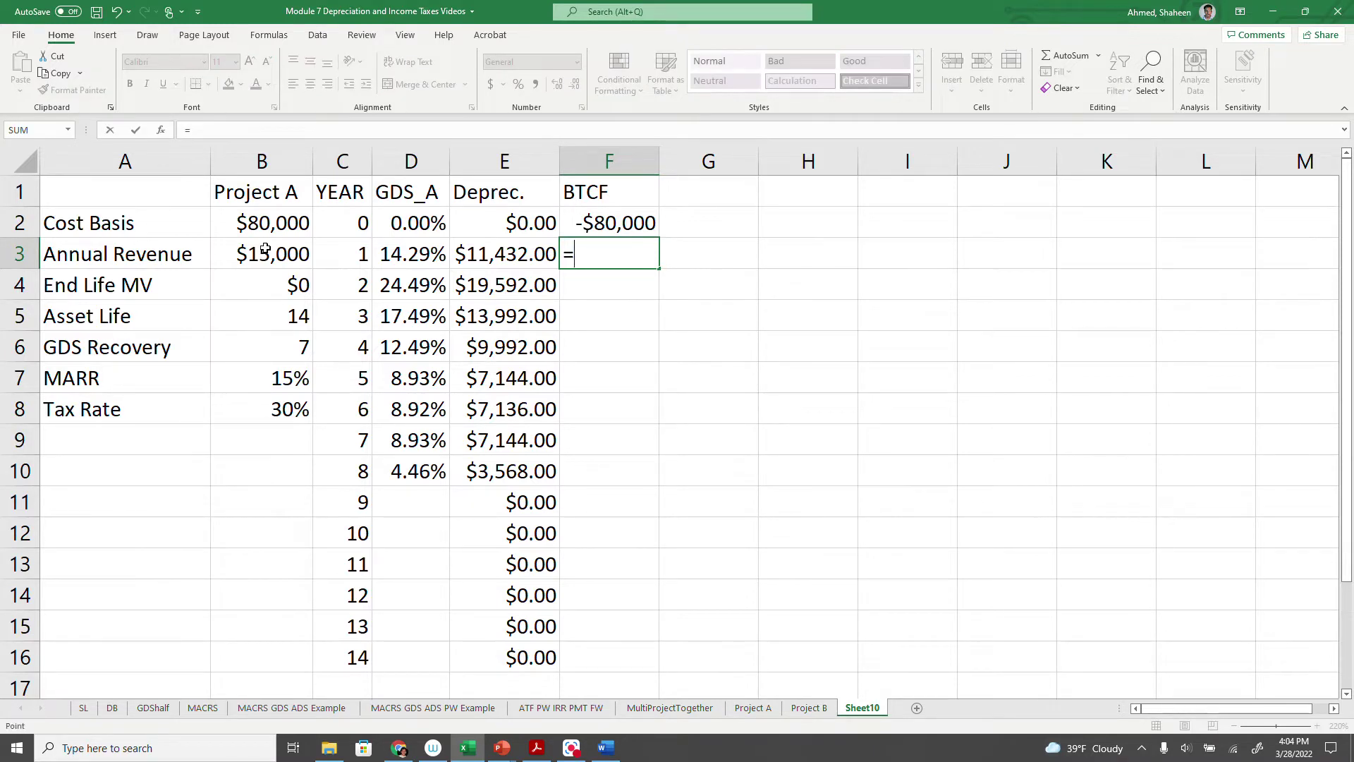
click(264, 252)
key(F4)
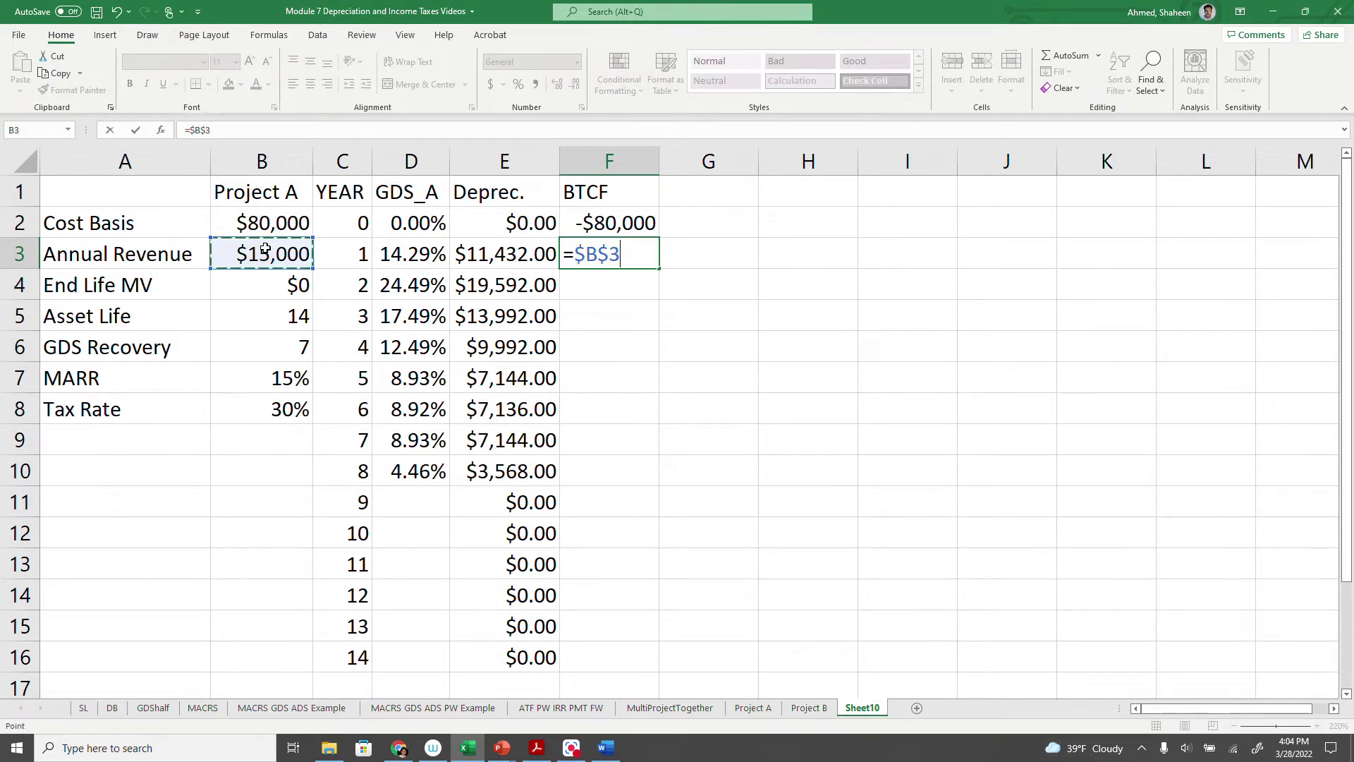
key(Return)
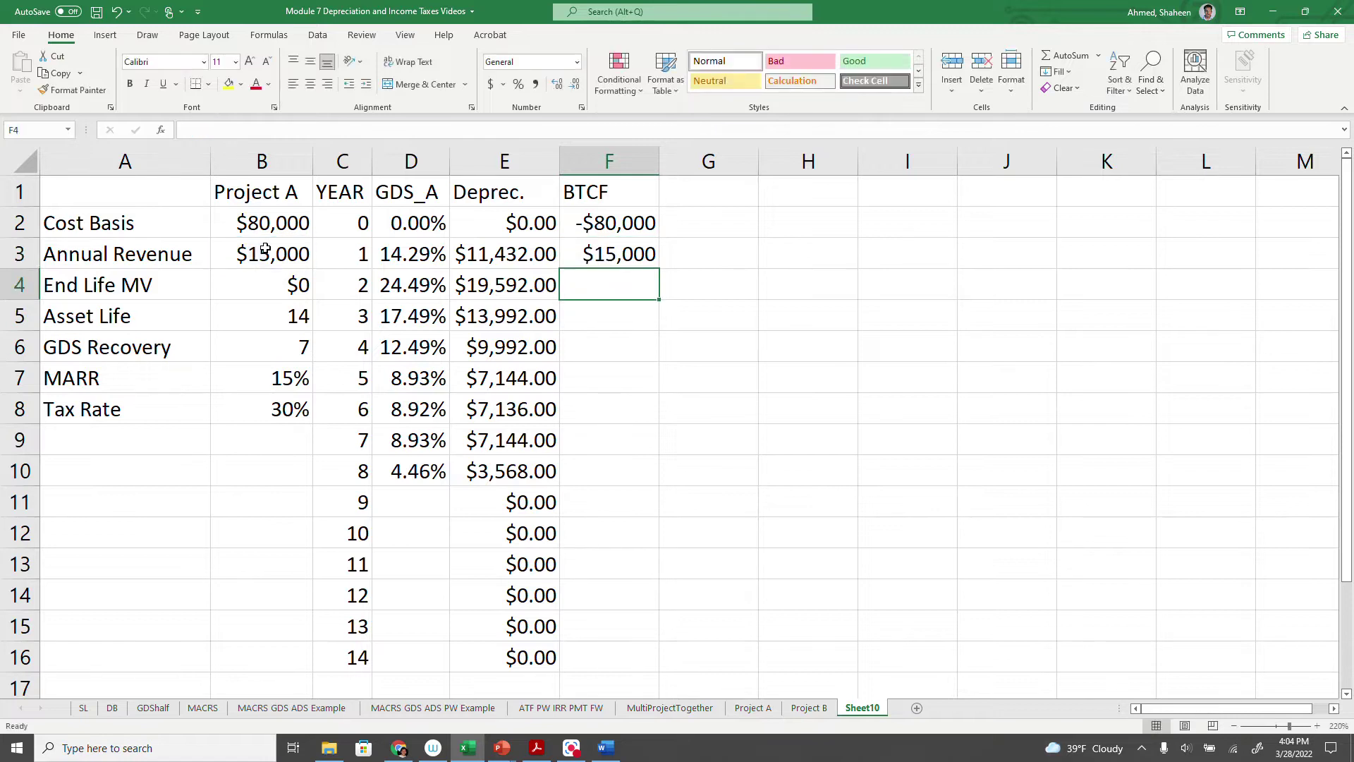
click(631, 251)
drag(659, 272, 665, 655)
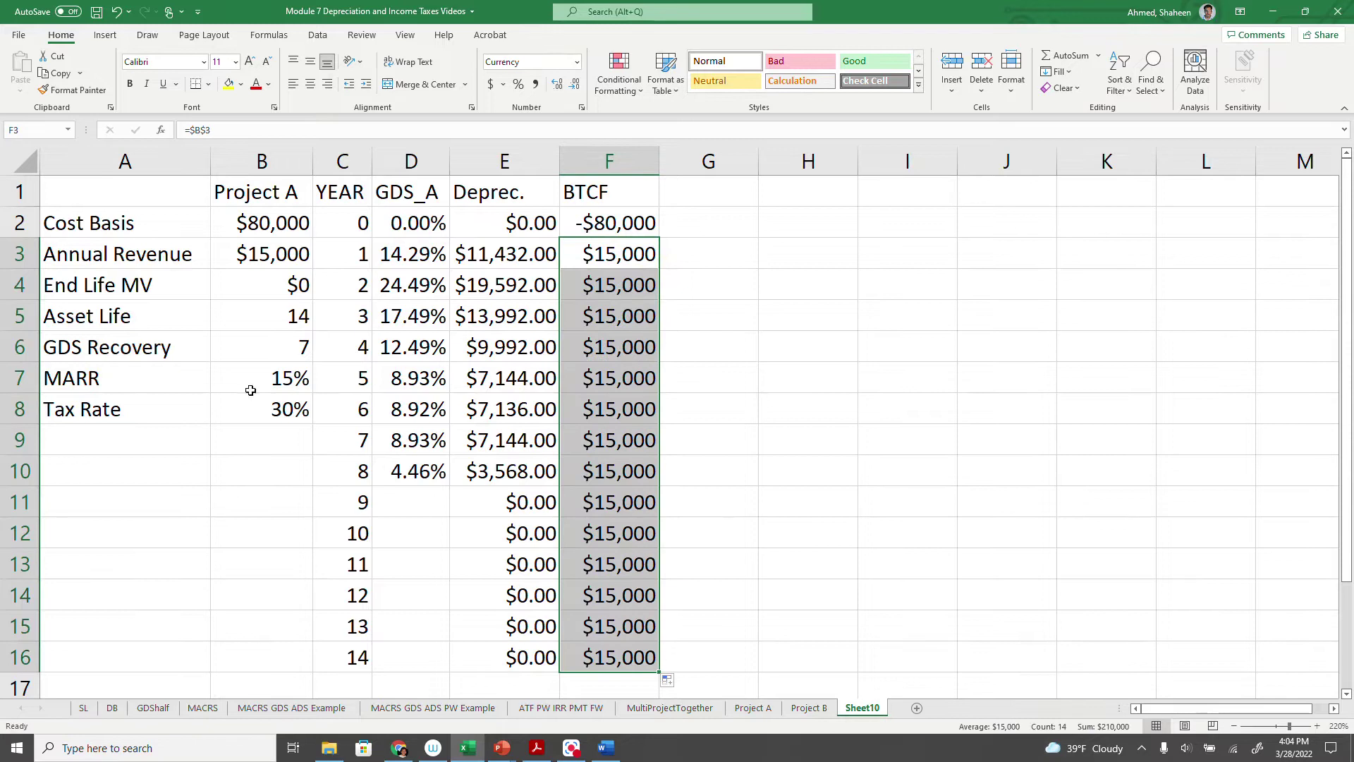
click(289, 282)
click(621, 657)
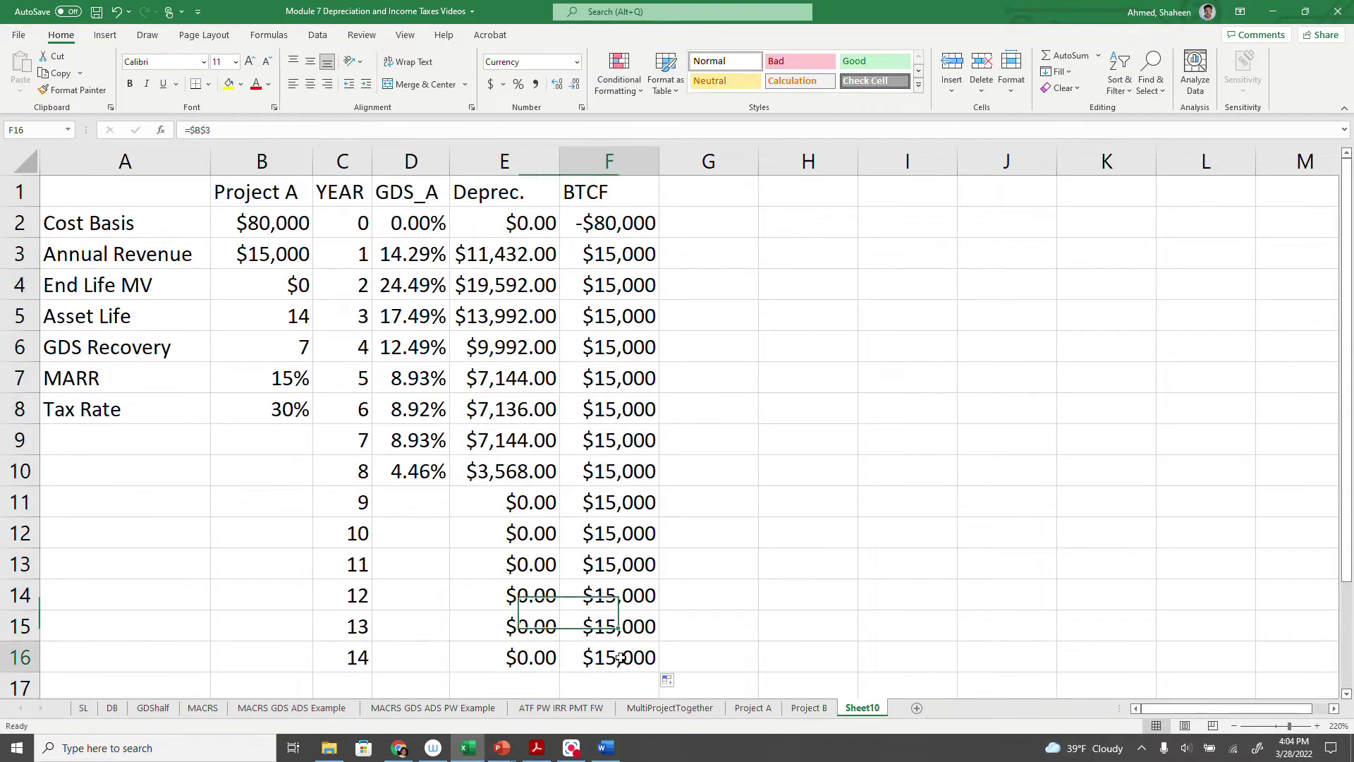
click(710, 199)
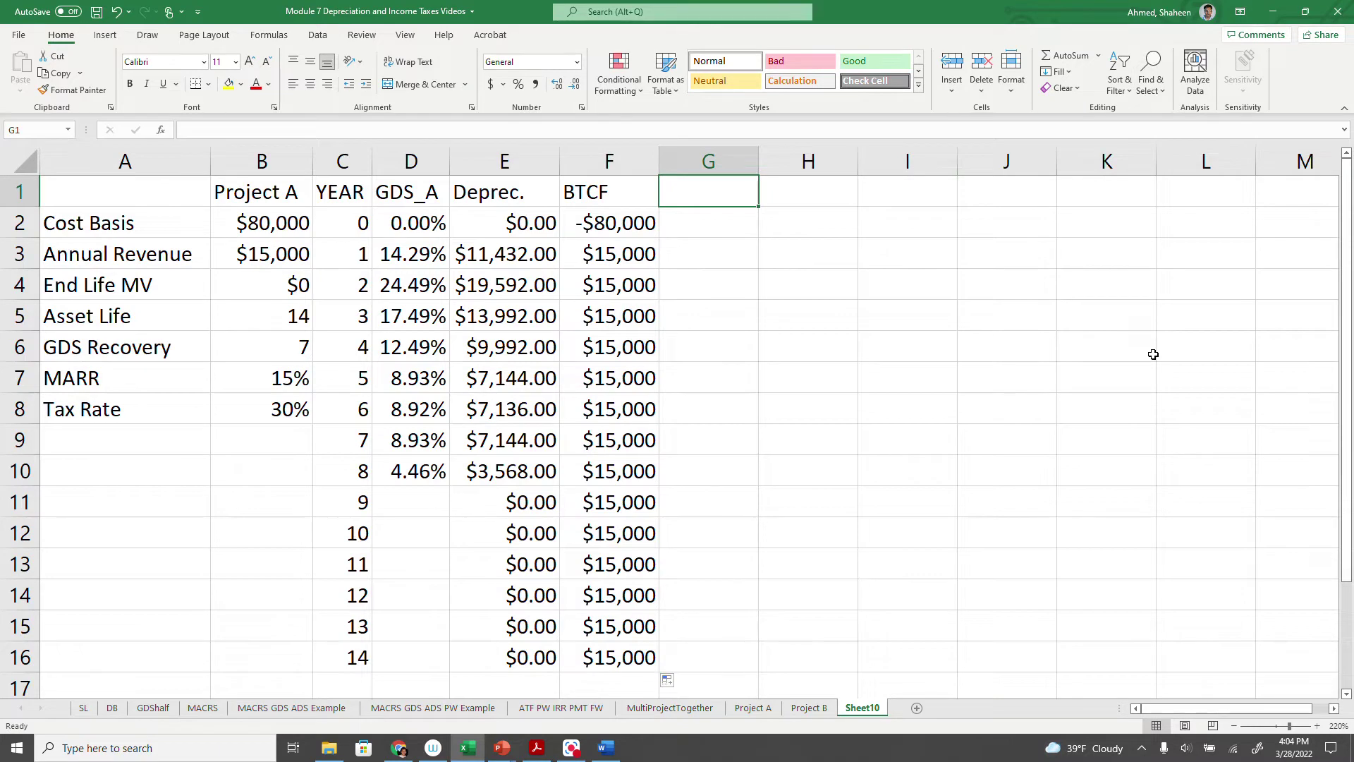
Step: Add a 'Taxable In' header in G1 with year-0 taxable income left at zero
text(t)
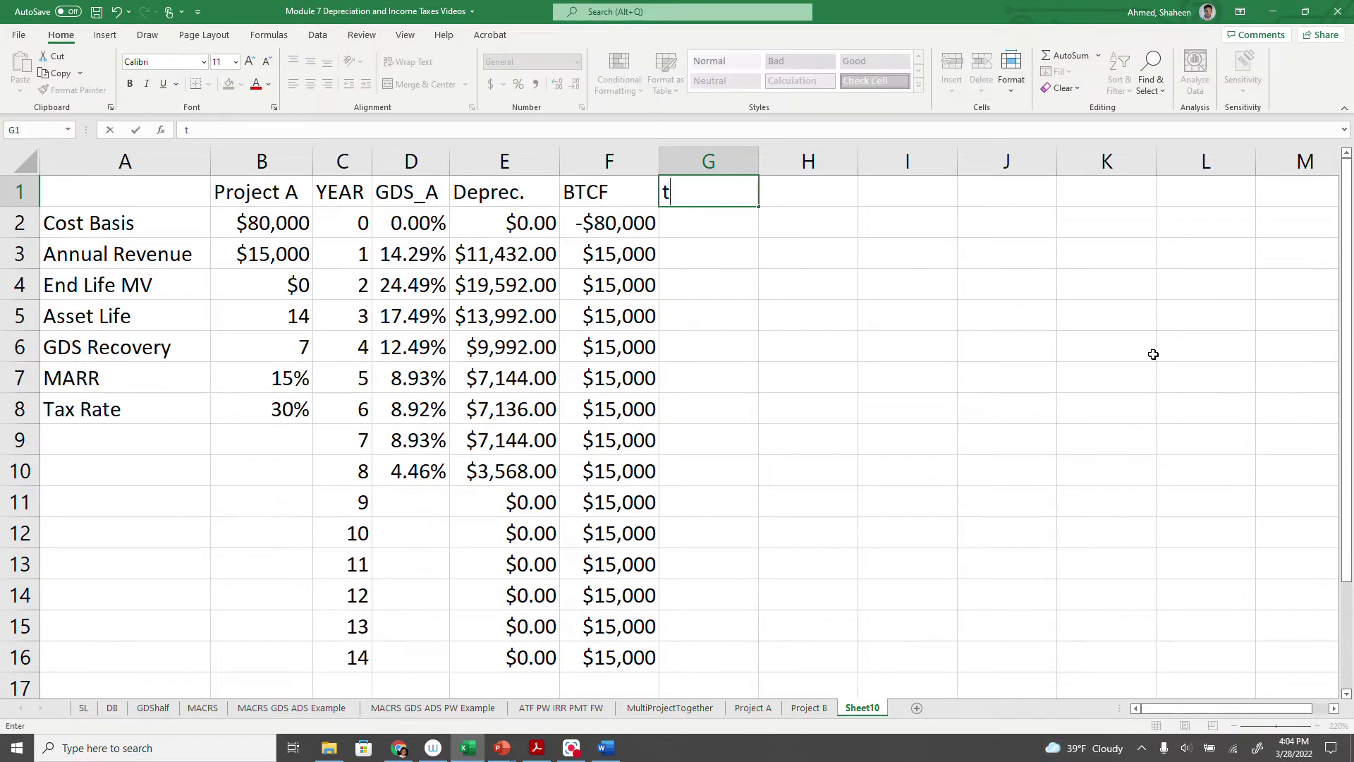
text(axable In)
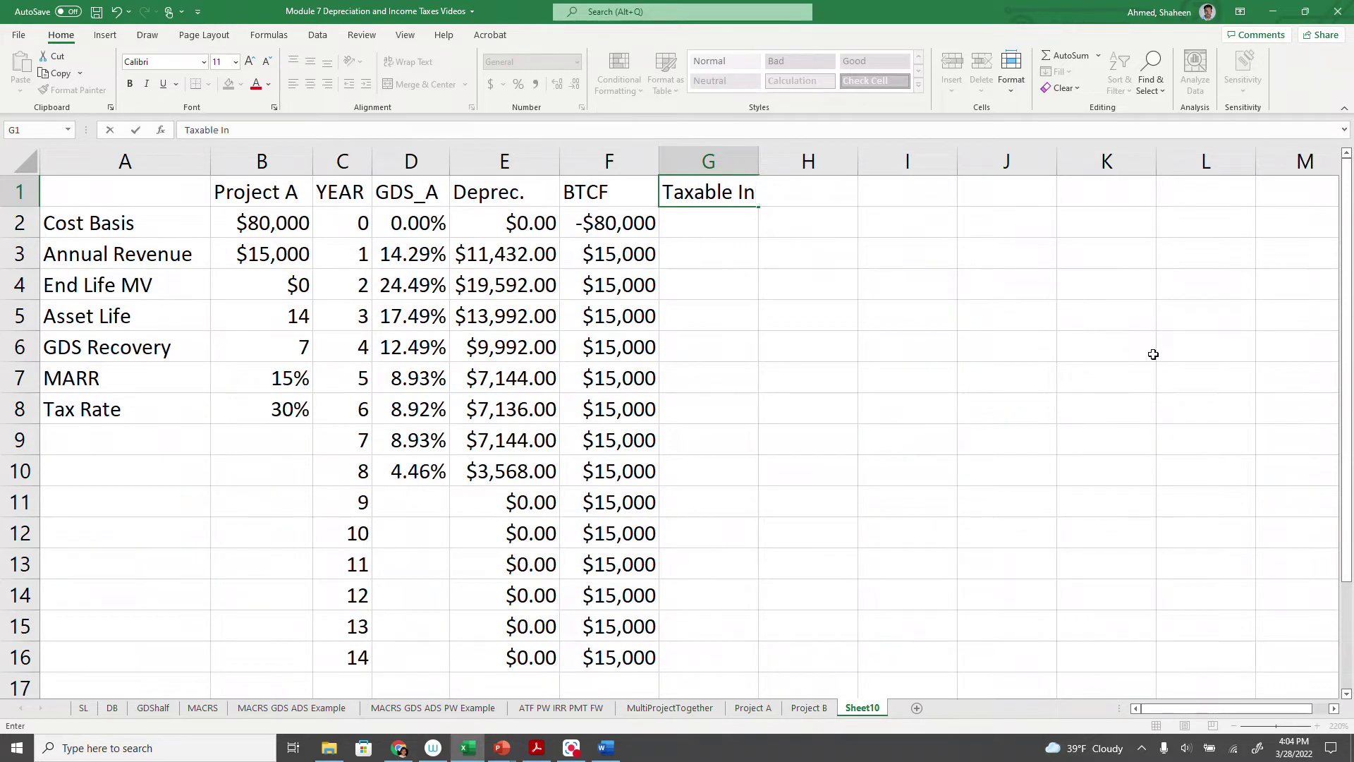
key(Return)
text(=)
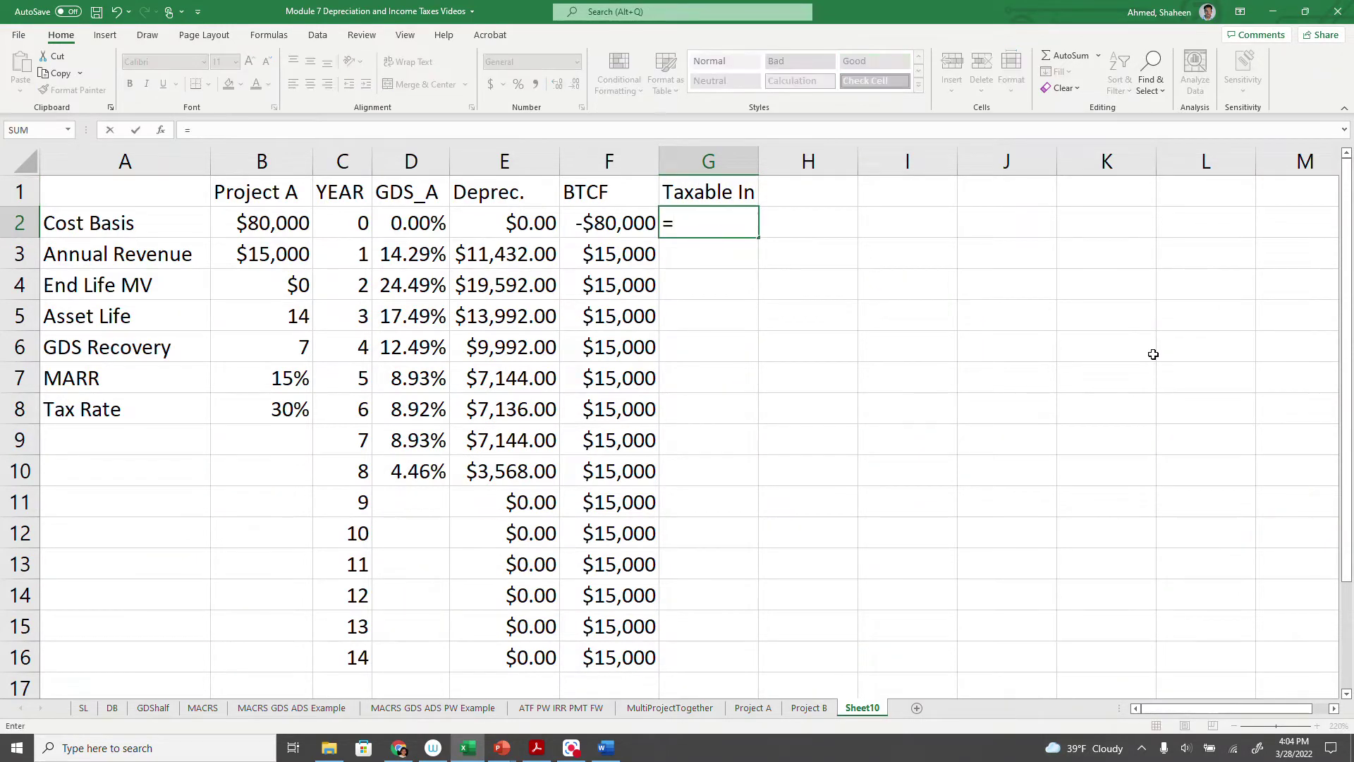
key(Return)
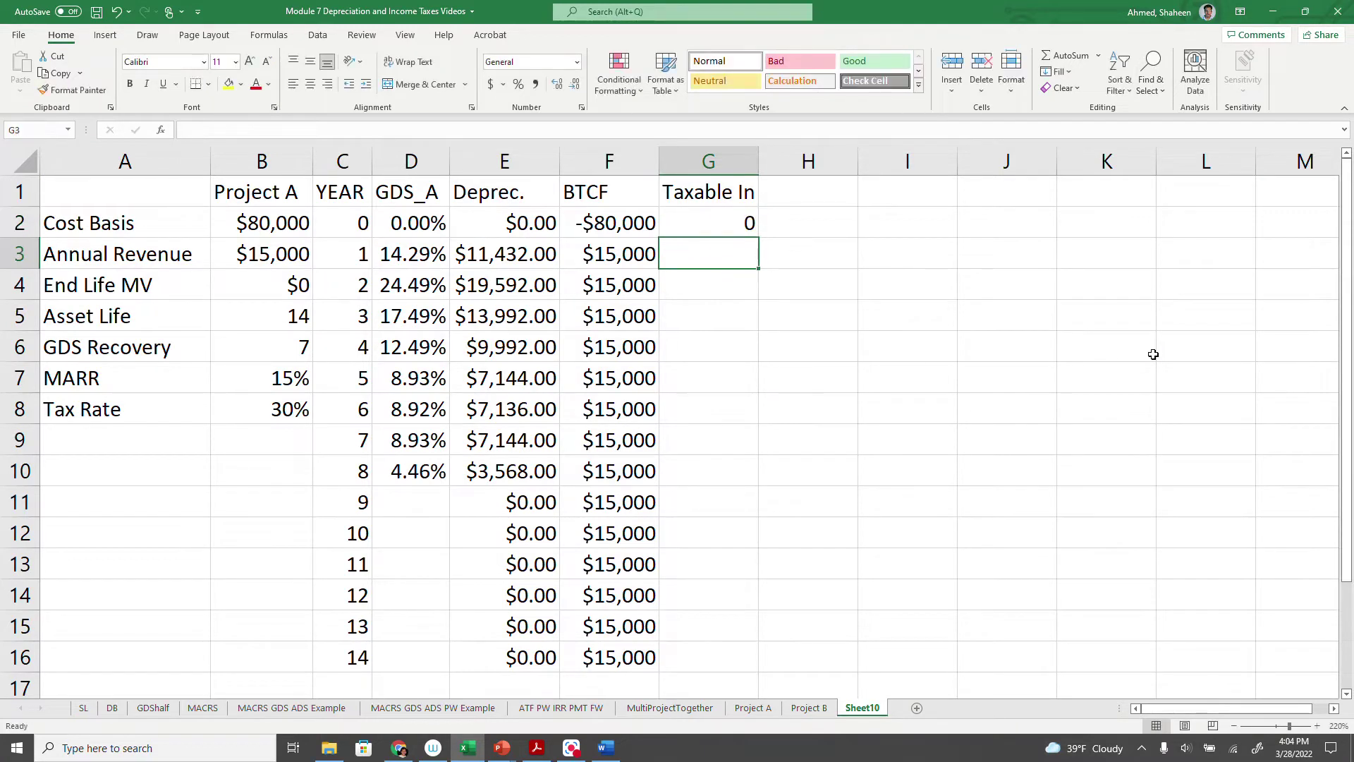
Step: Enter =F3-E3 in G3, fill it to year 14, and autofit column G
text(=)
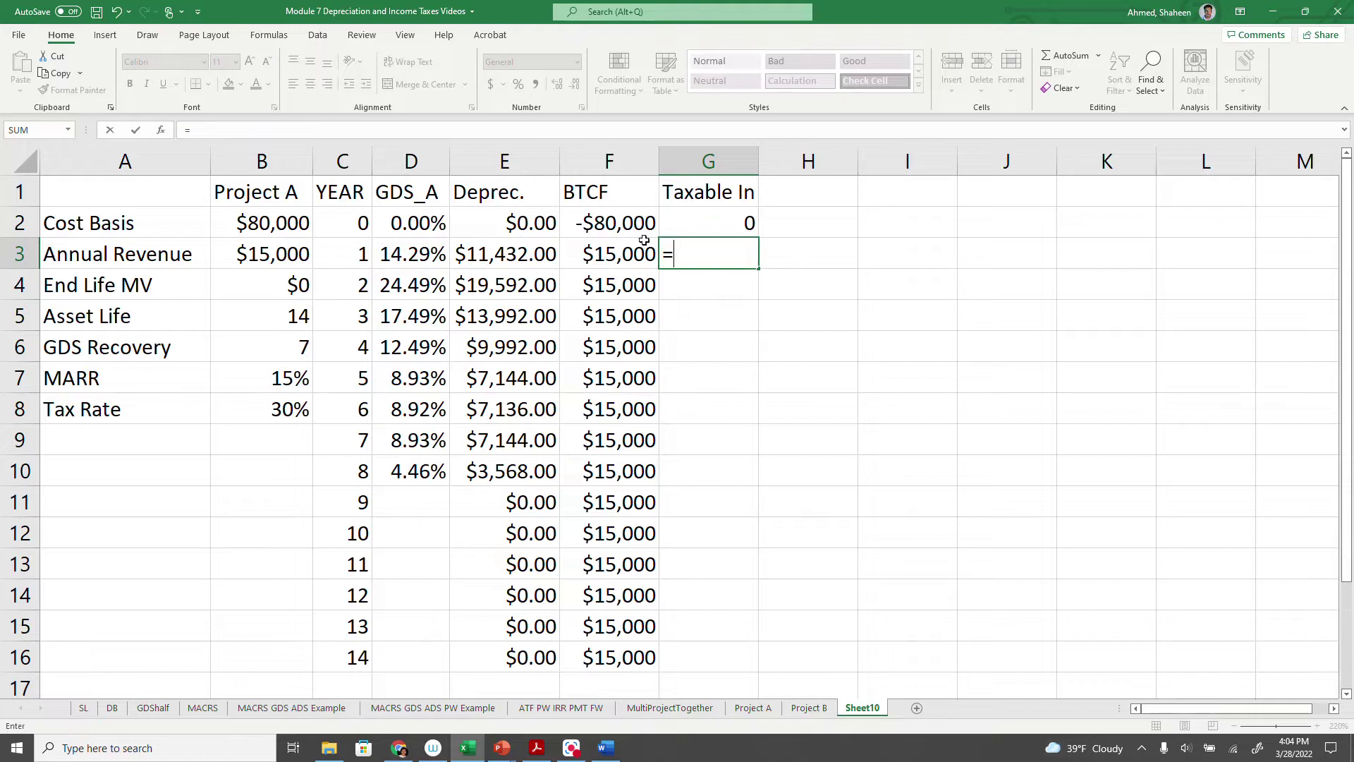
click(611, 254)
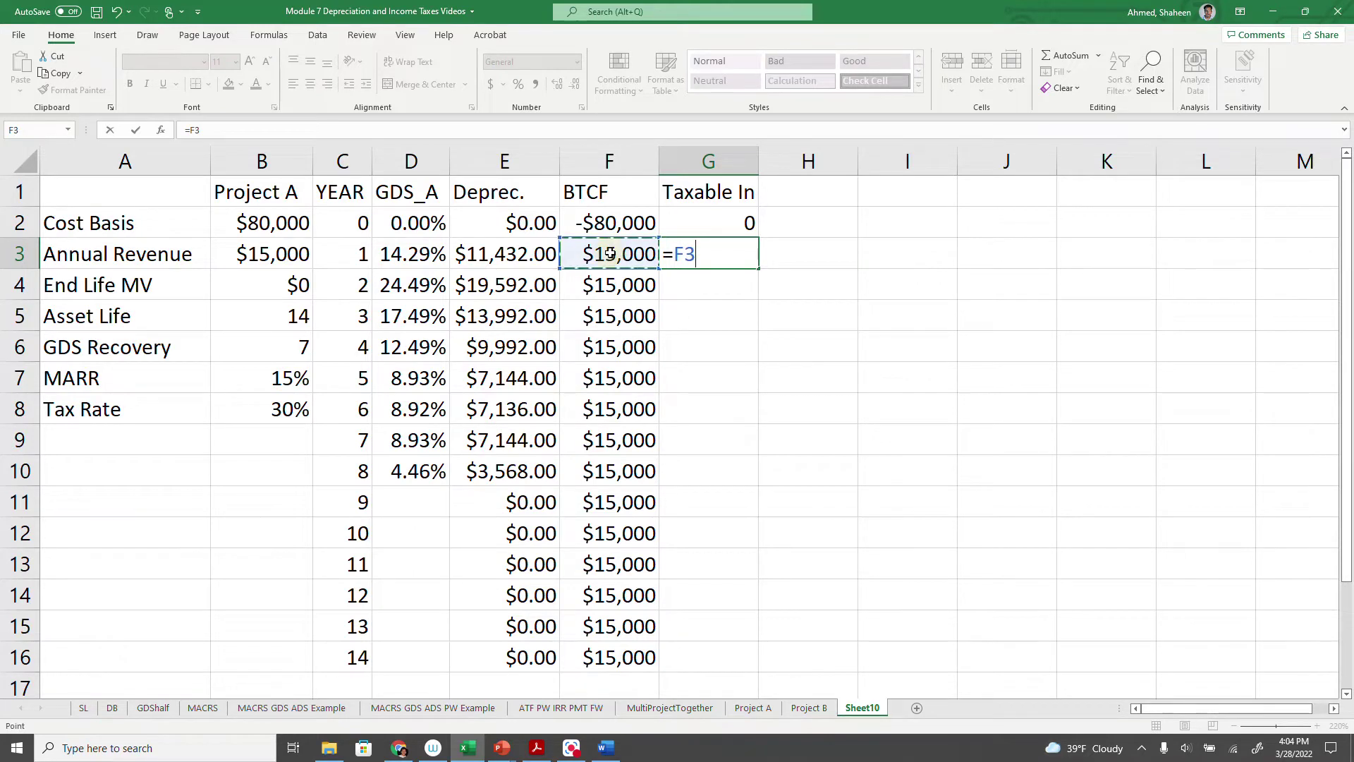
text(-)
click(481, 258)
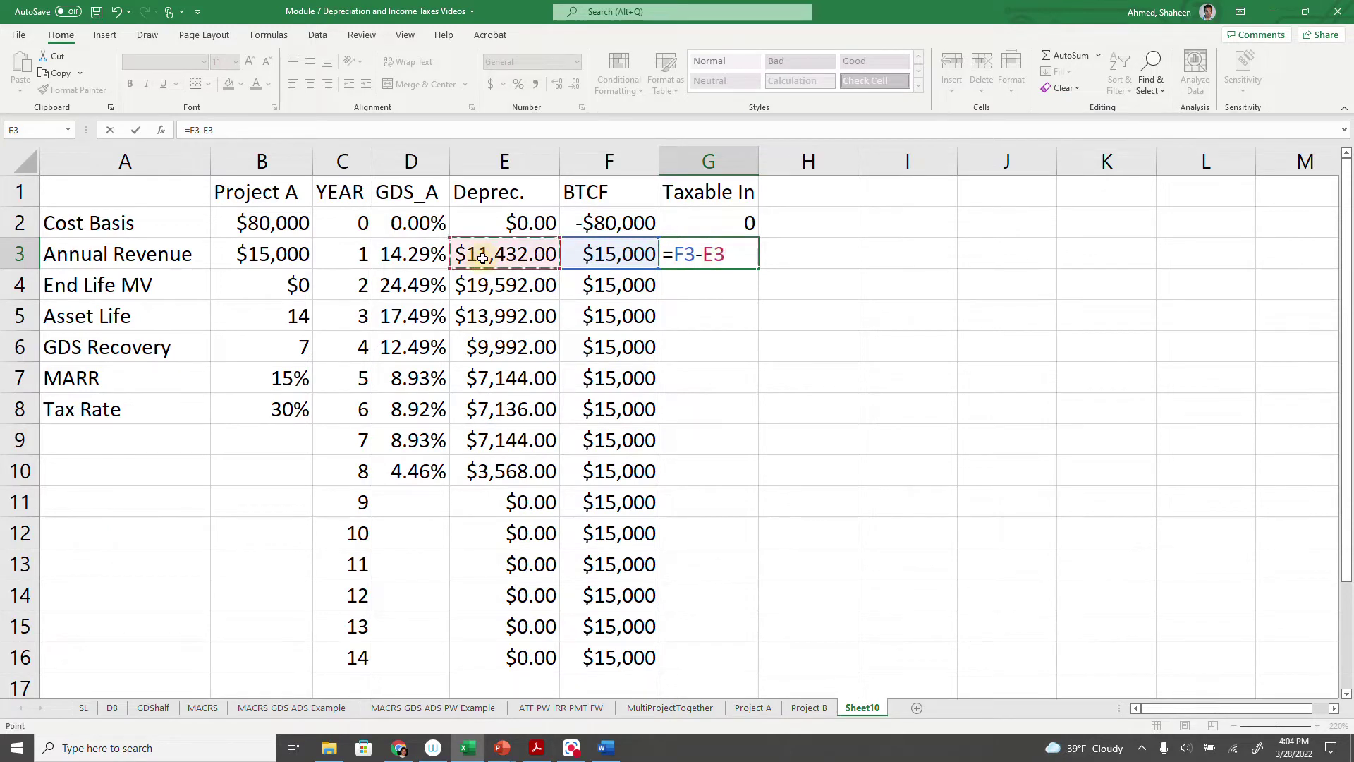
key(Return)
click(733, 257)
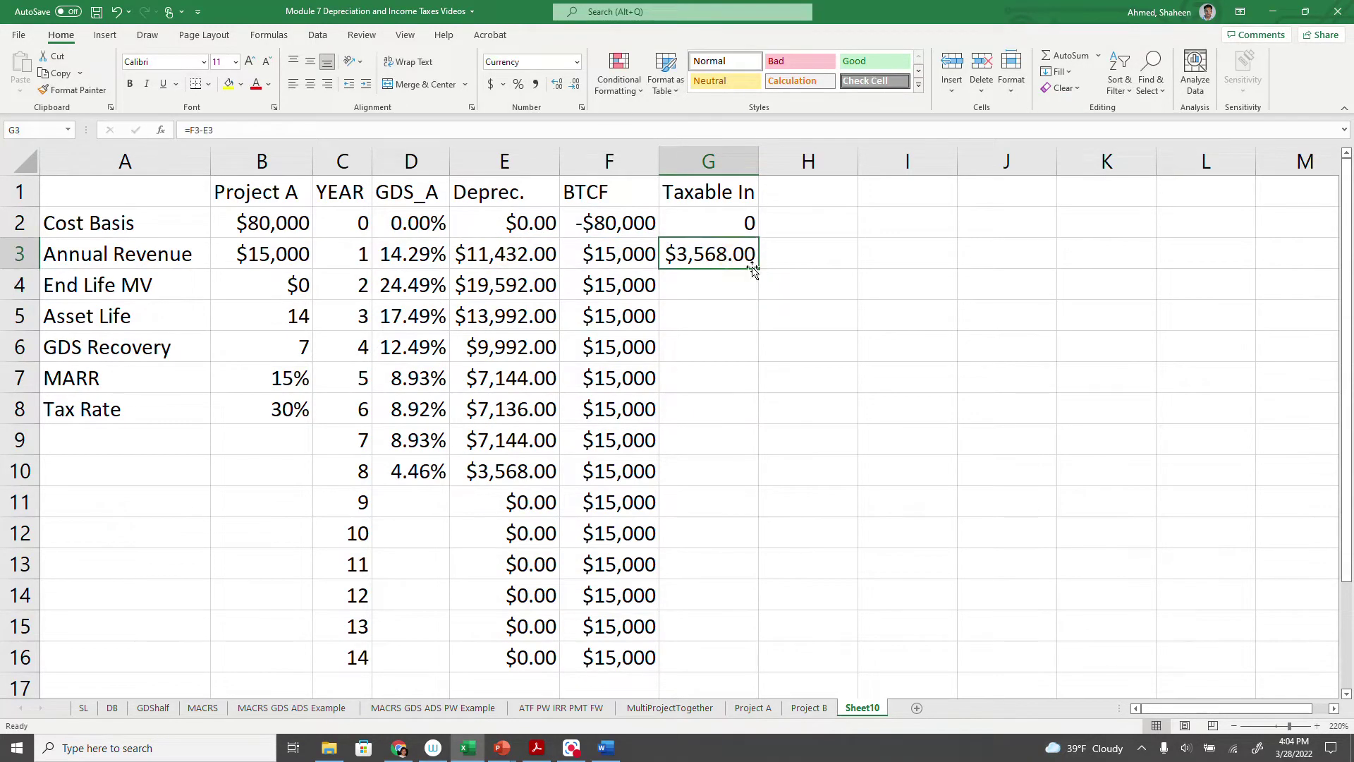
double_click(761, 270)
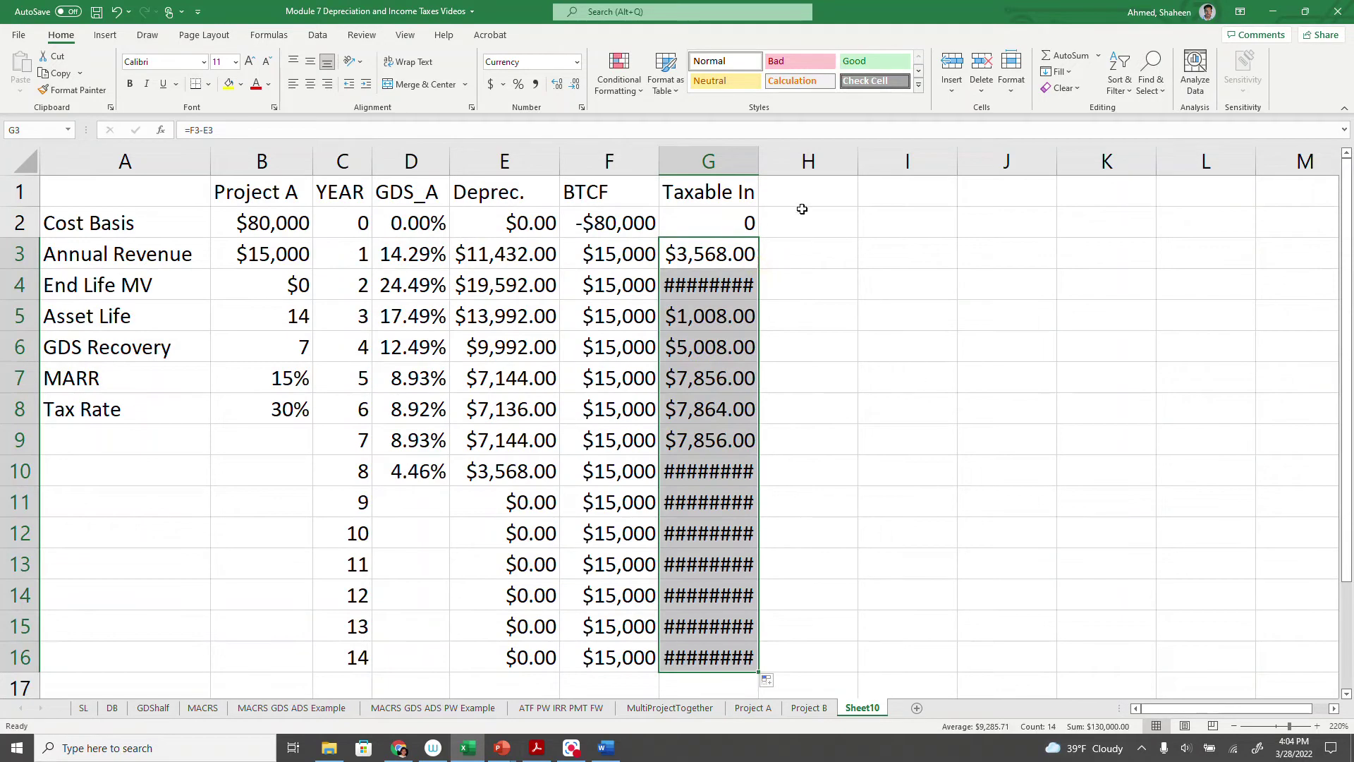
double_click(757, 162)
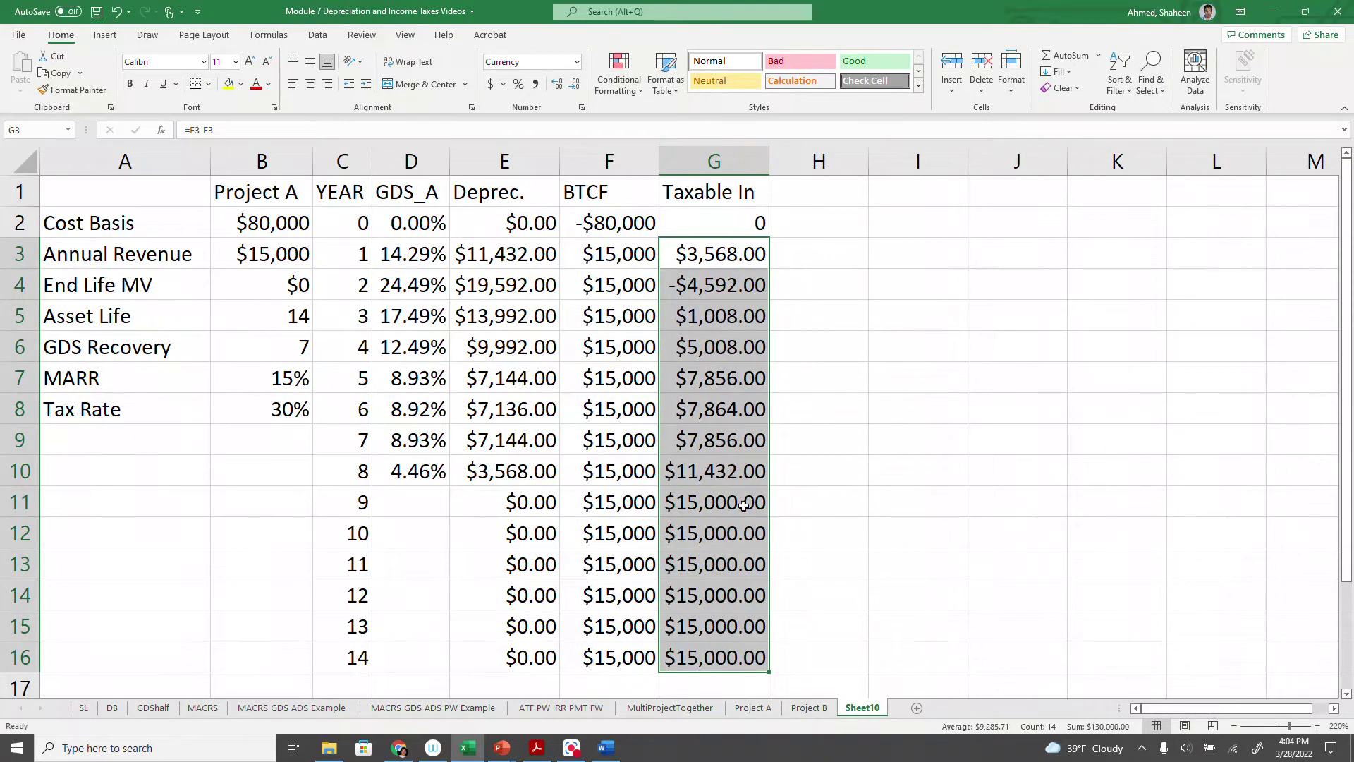
click(743, 504)
click(820, 185)
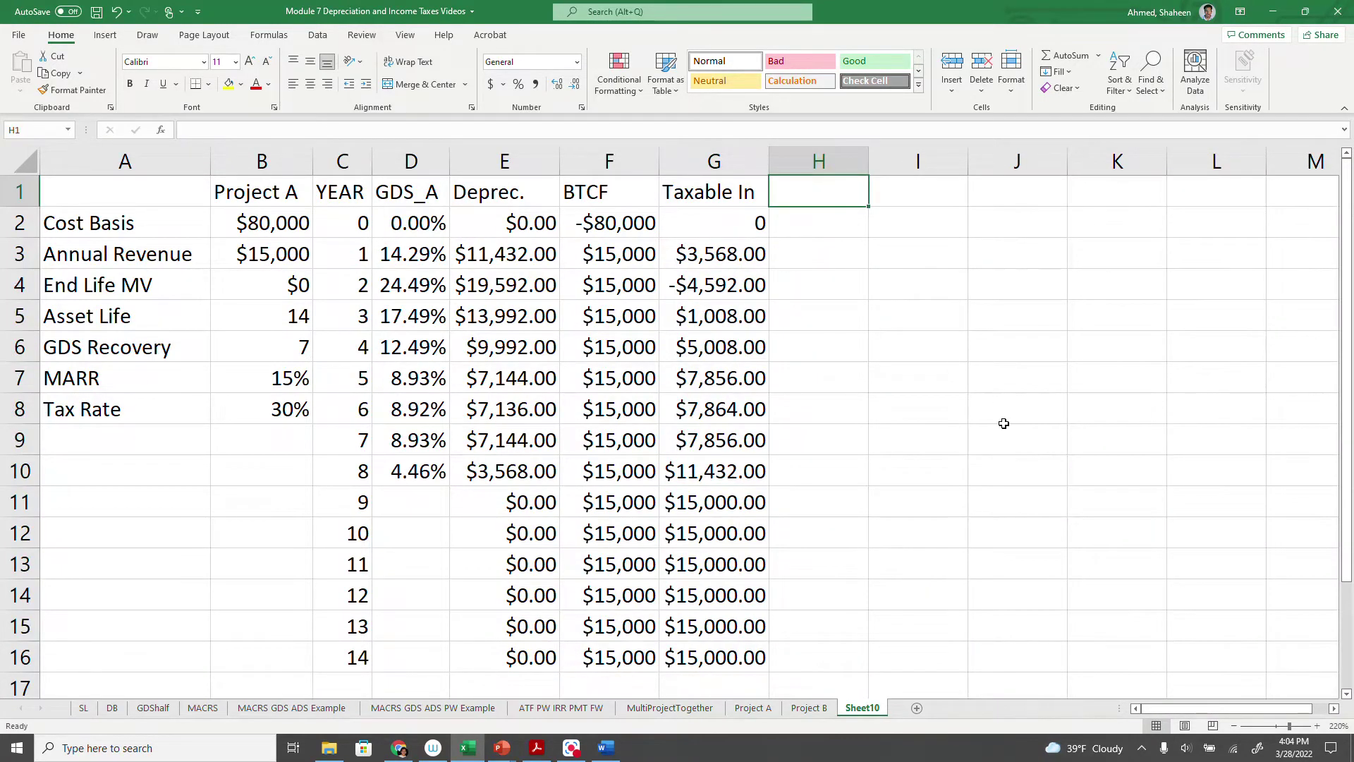
Step: Add a Tax header in H1 and fill =G2*$B$8 down to year 14
text(Tax)
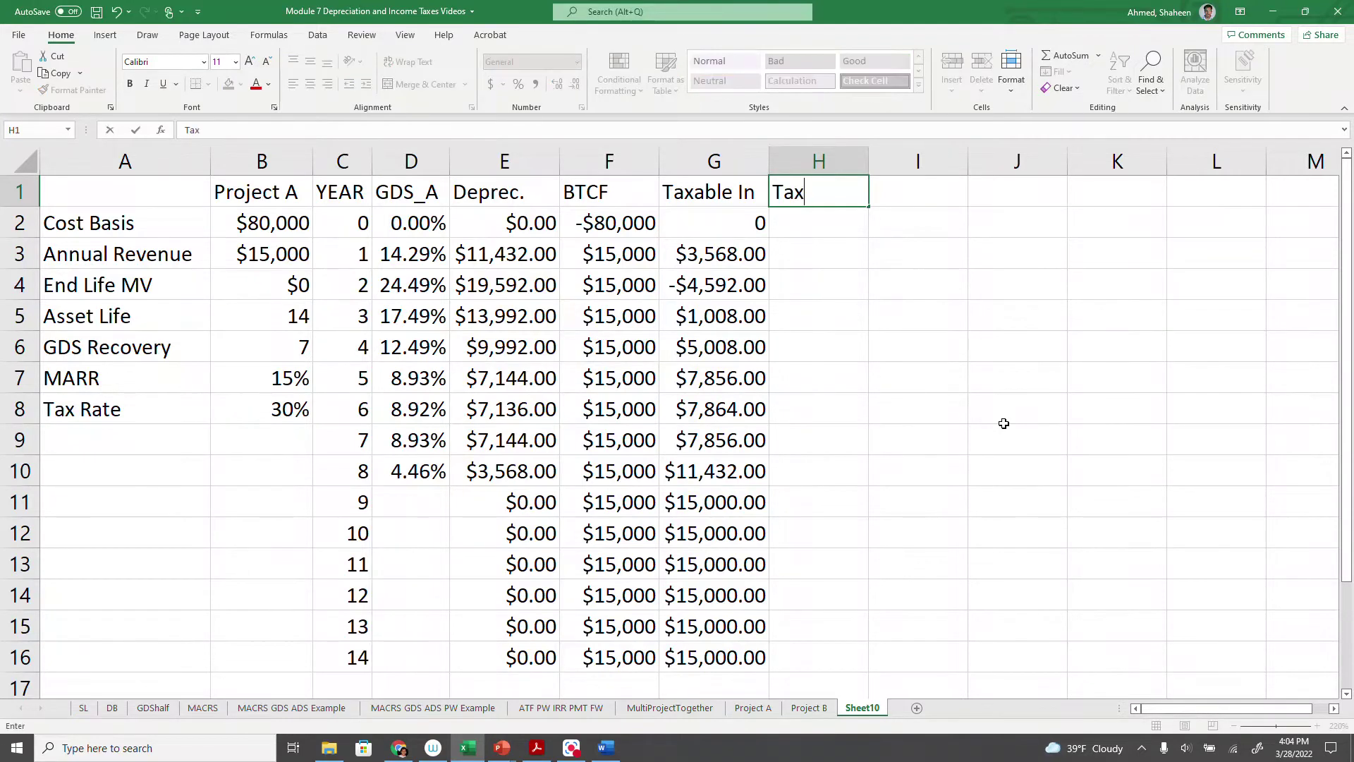
key(Return)
text(=)
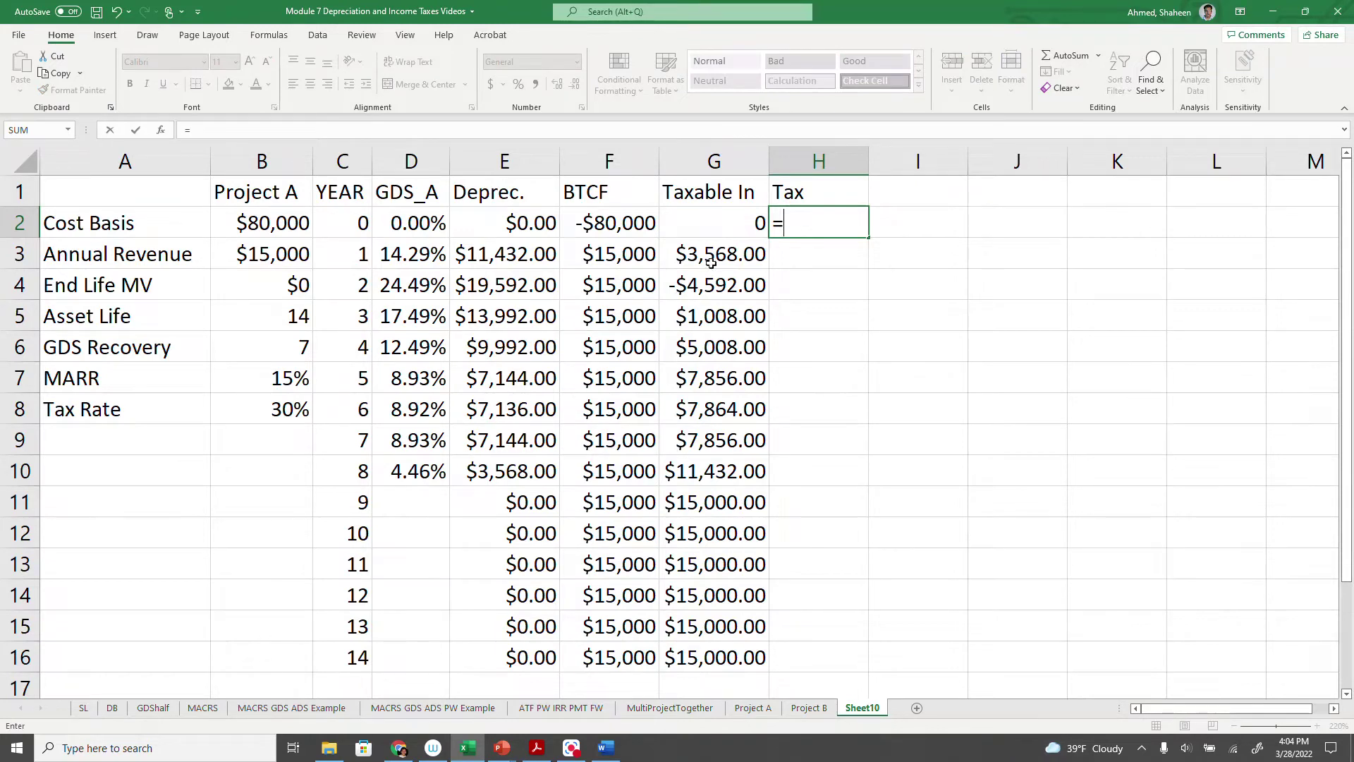
click(733, 228)
text(*)
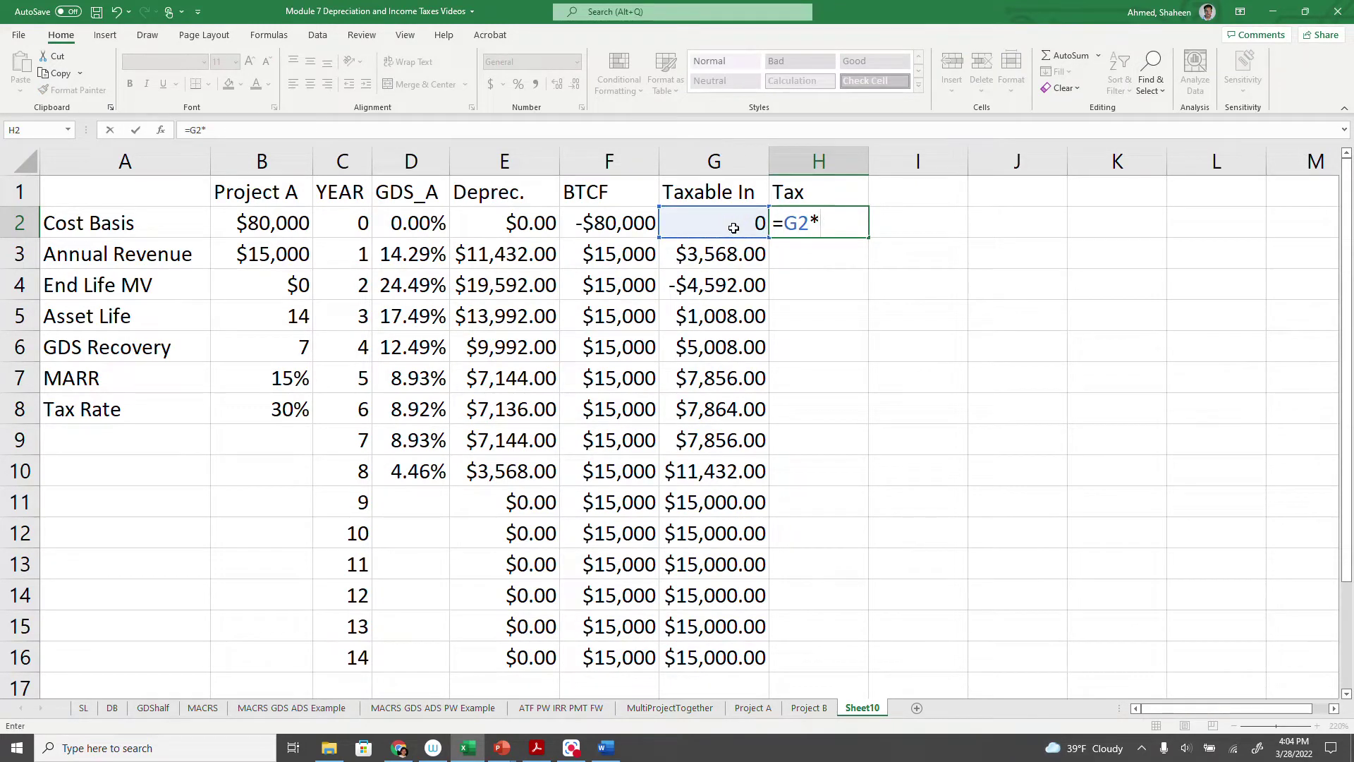
click(240, 404)
key(F4)
key(Return)
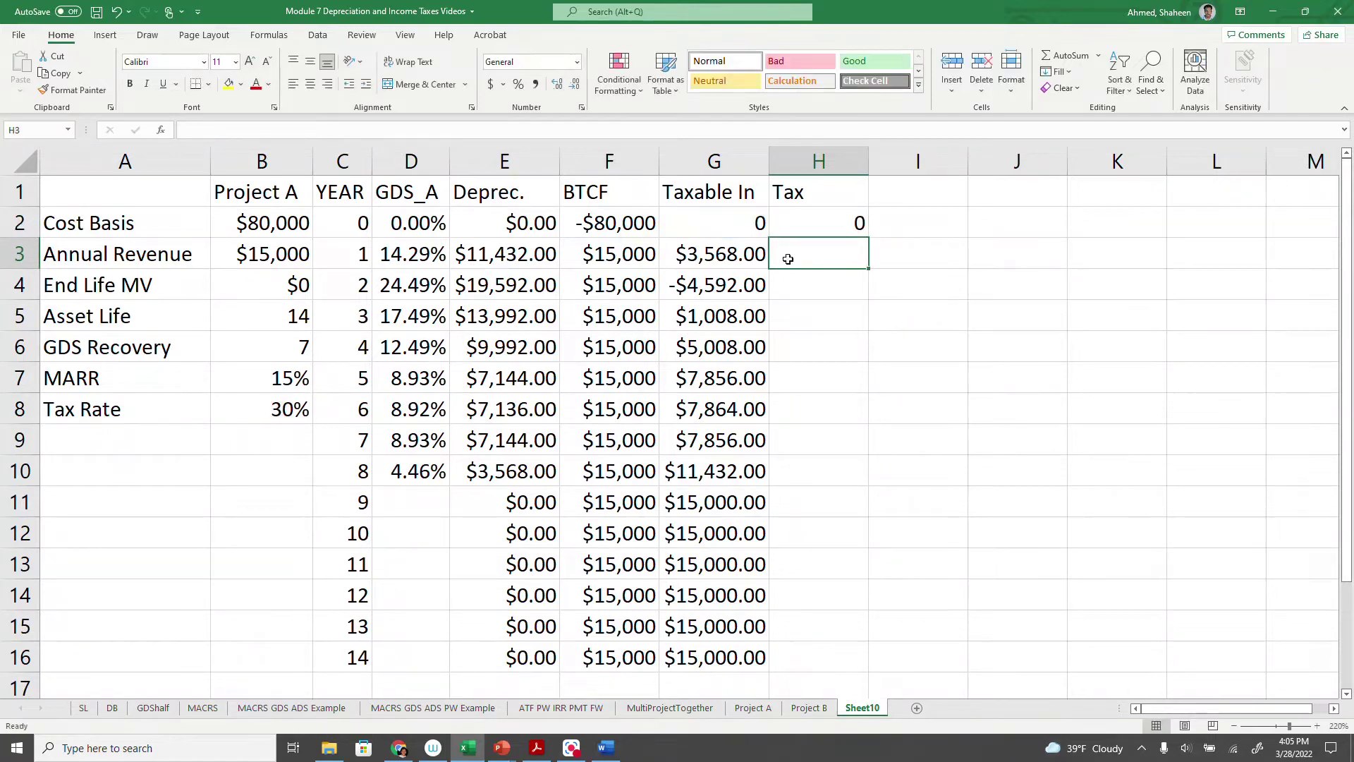
click(791, 221)
double_click(869, 239)
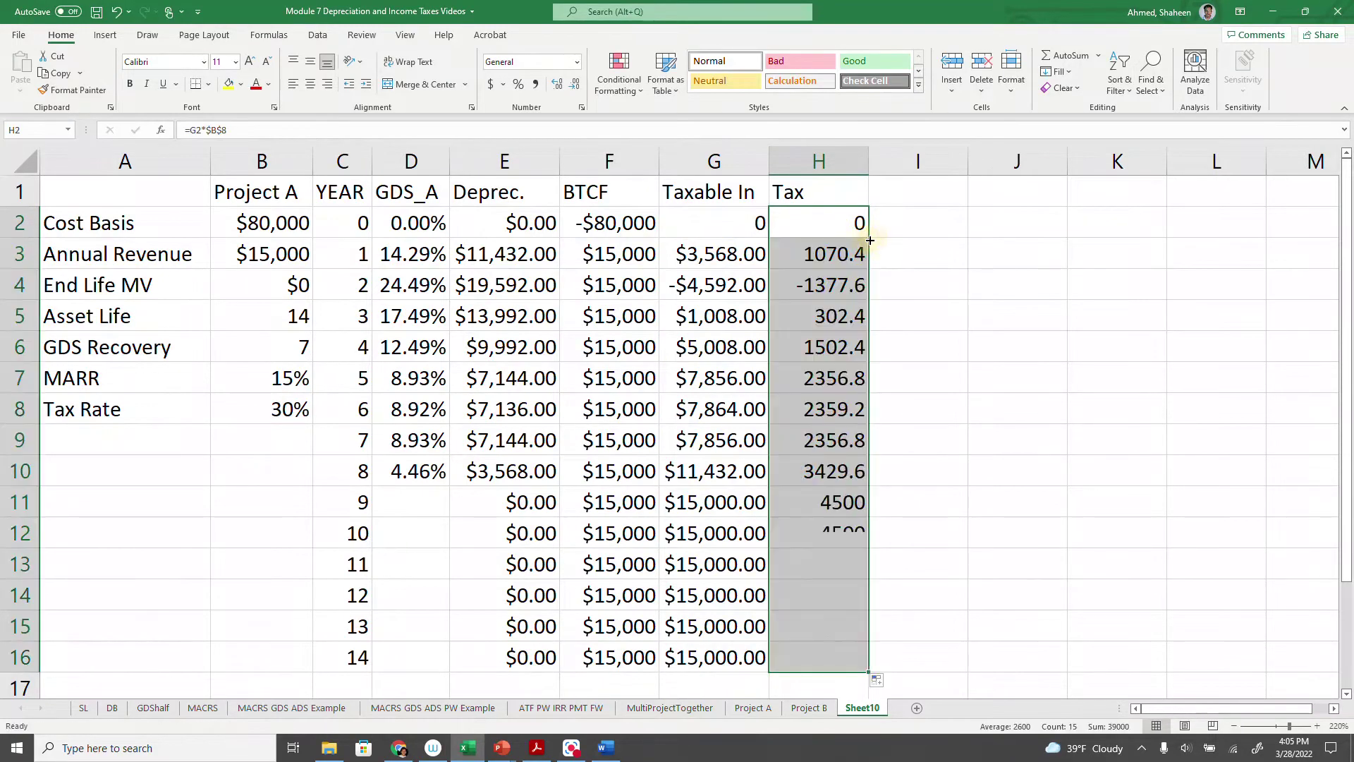
double_click(868, 162)
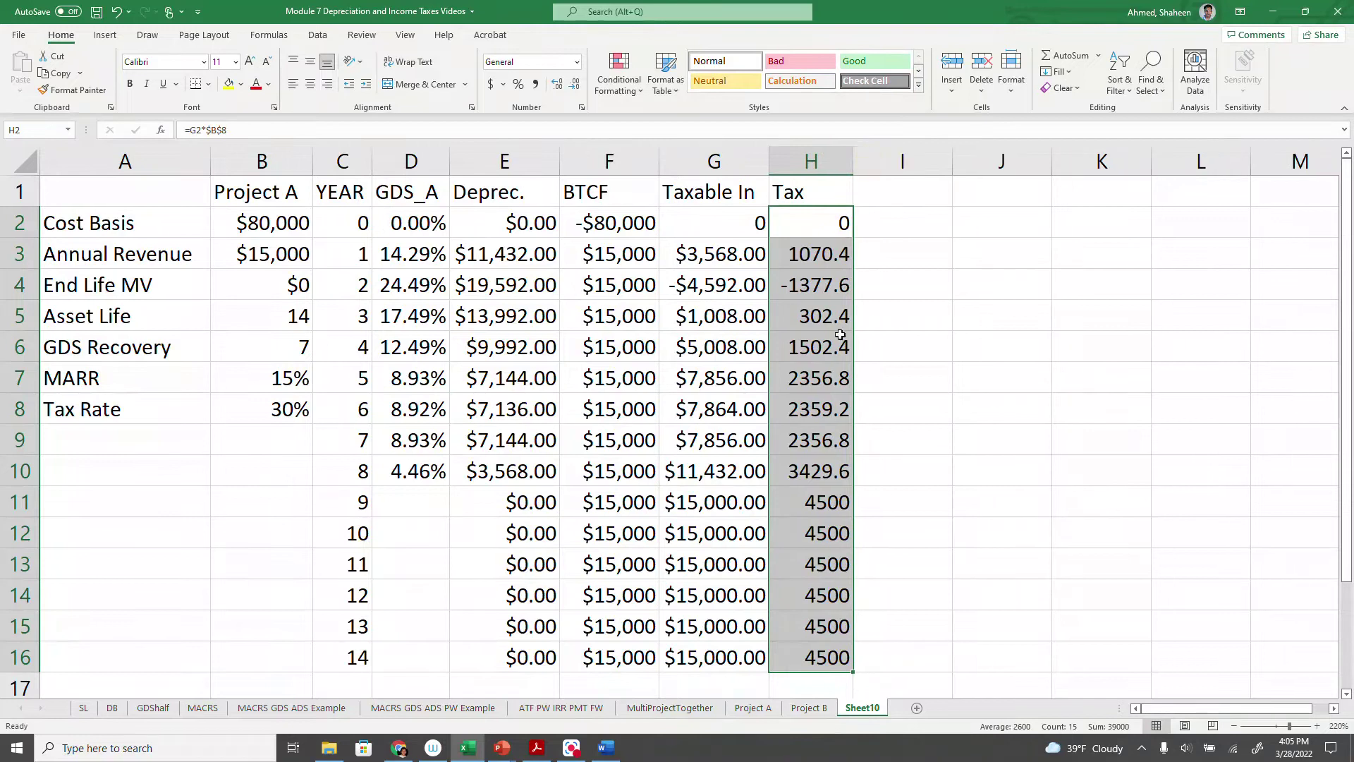
Step: Apply column G's currency format to the Tax column with Format Painter and autofit it
click(712, 410)
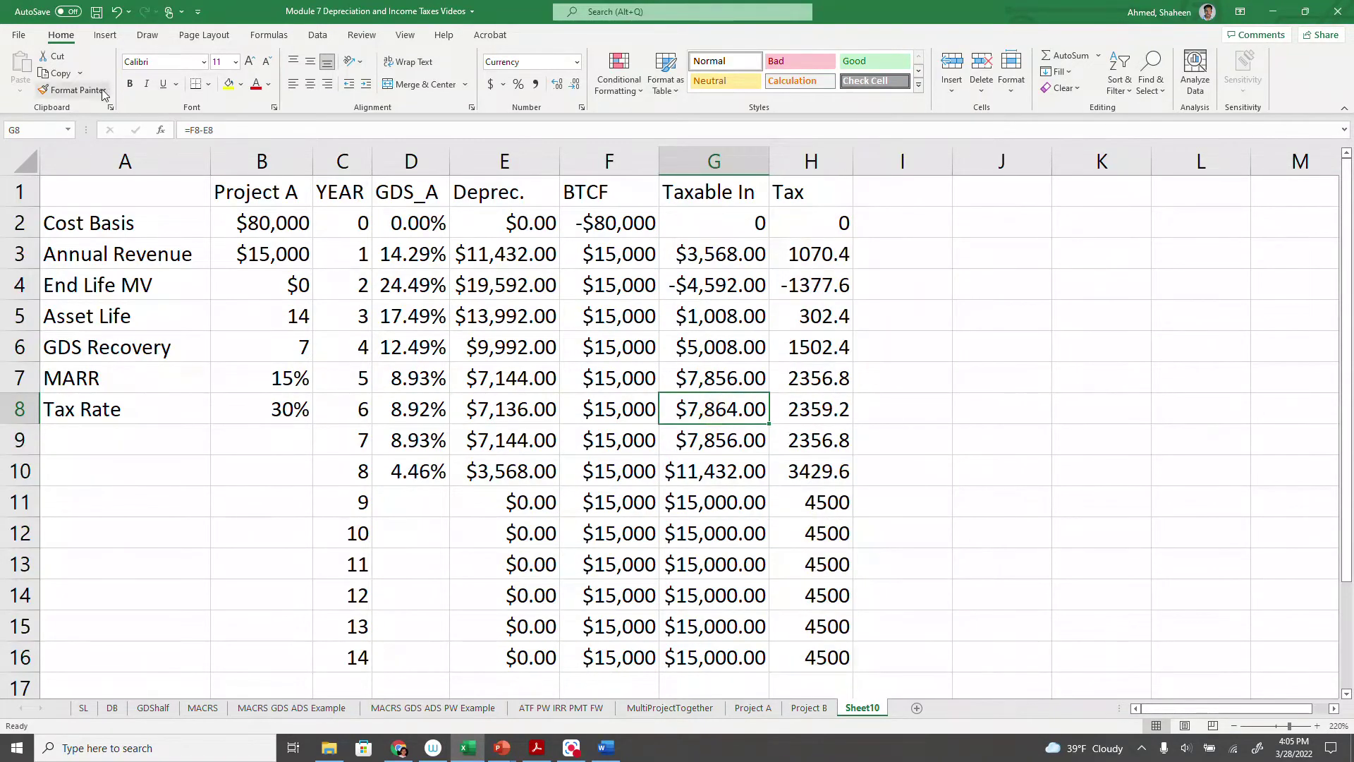
click(836, 161)
click(714, 378)
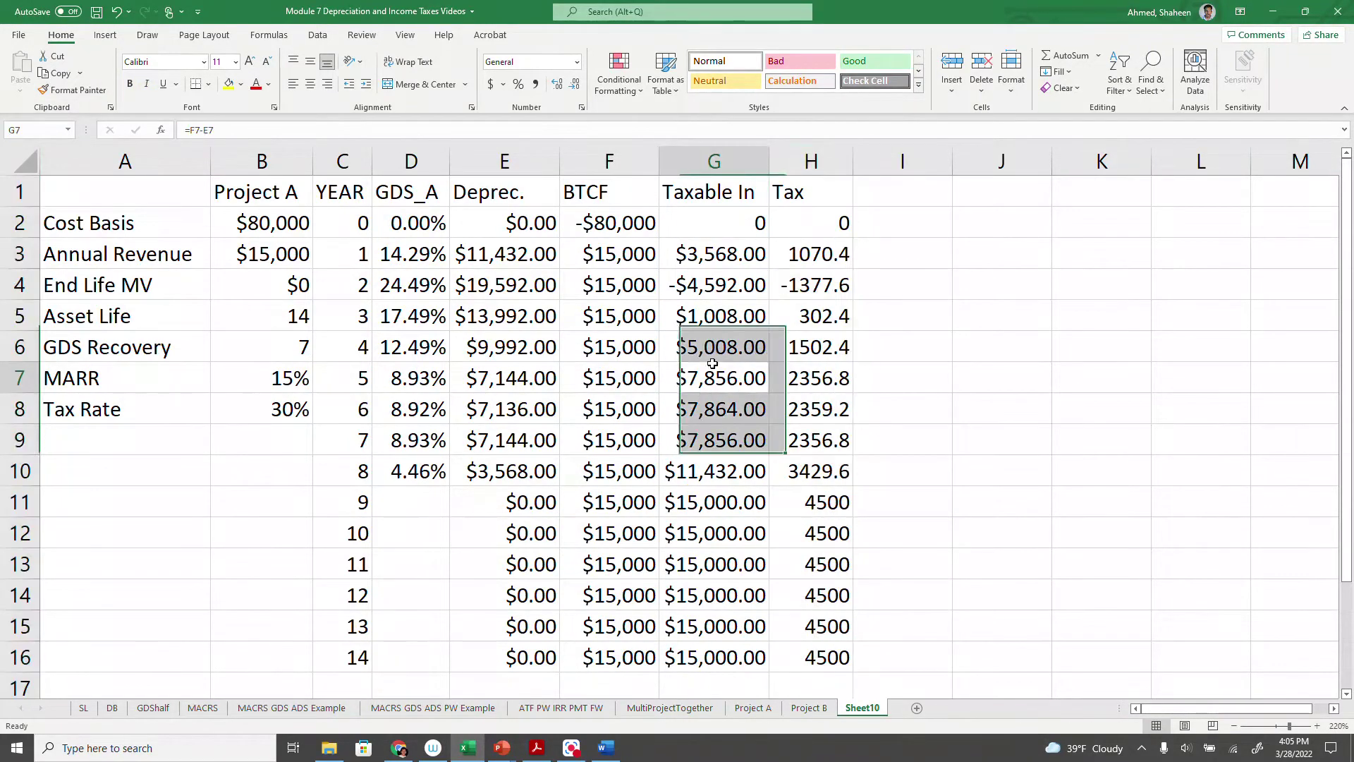
click(73, 90)
click(811, 161)
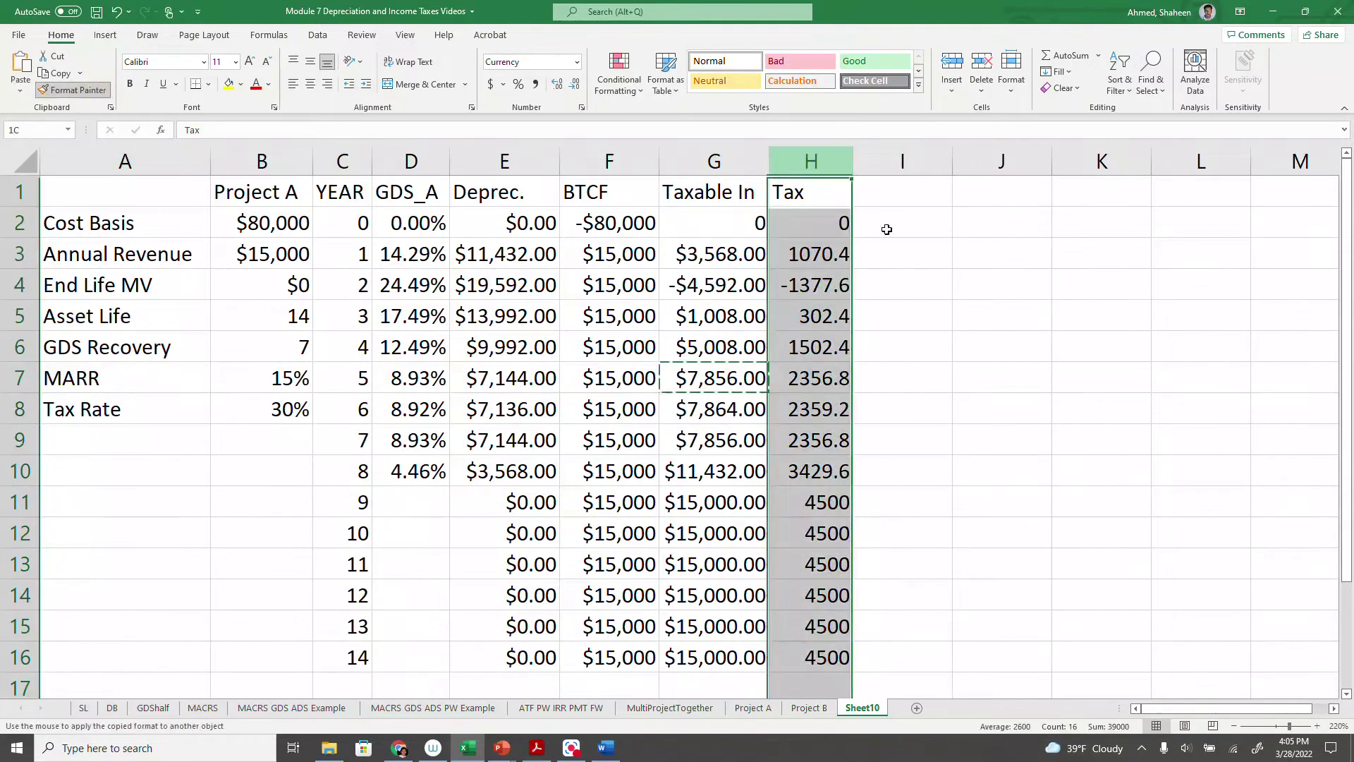
double_click(854, 165)
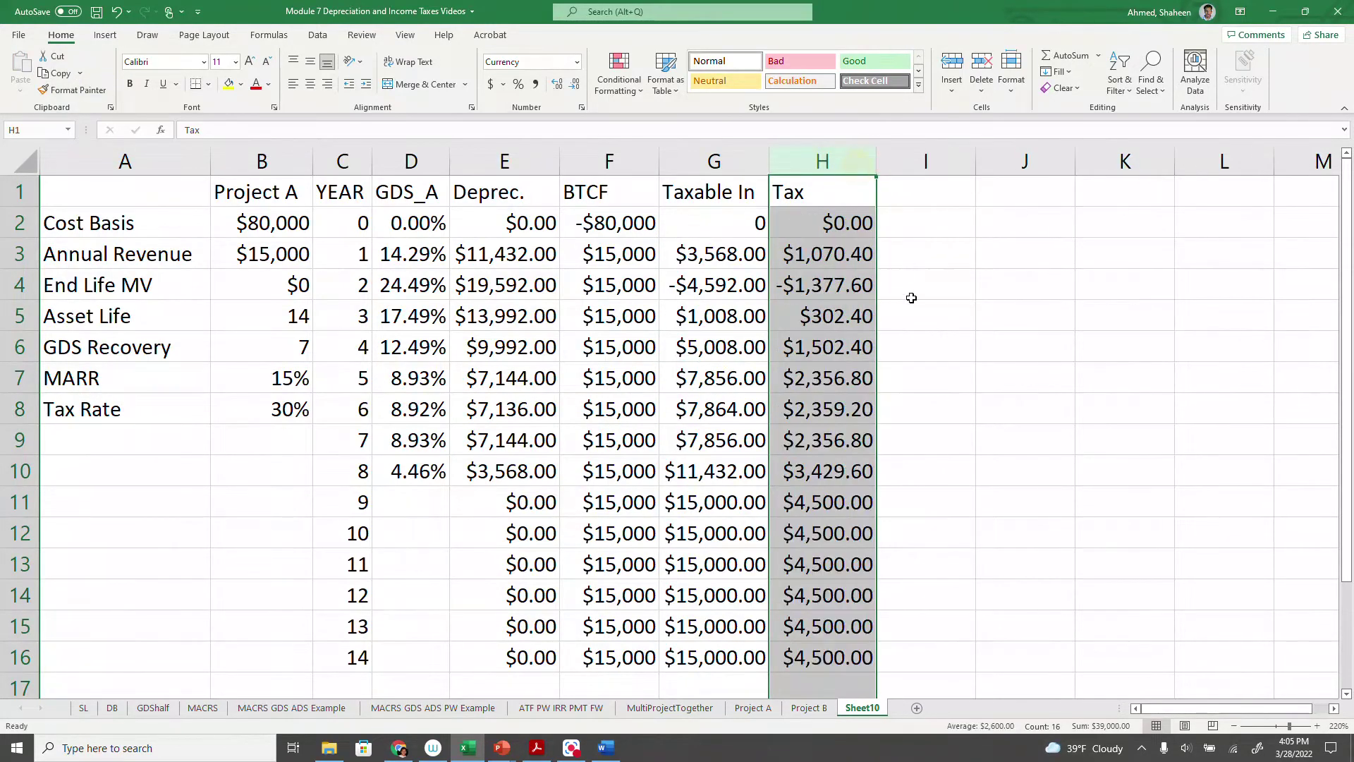
click(921, 338)
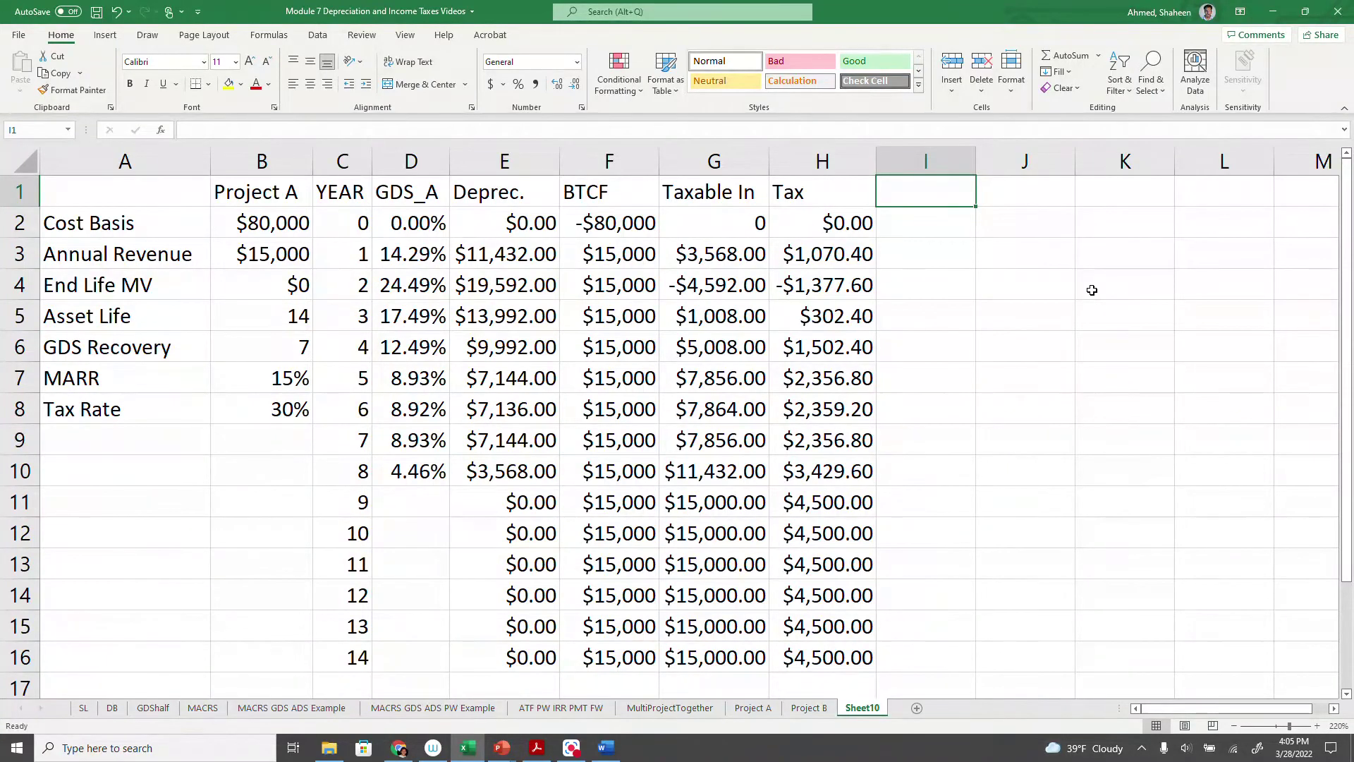
Step: Add an ATCF header in I1 and fill =F2-H2 down to year 14
text(a)
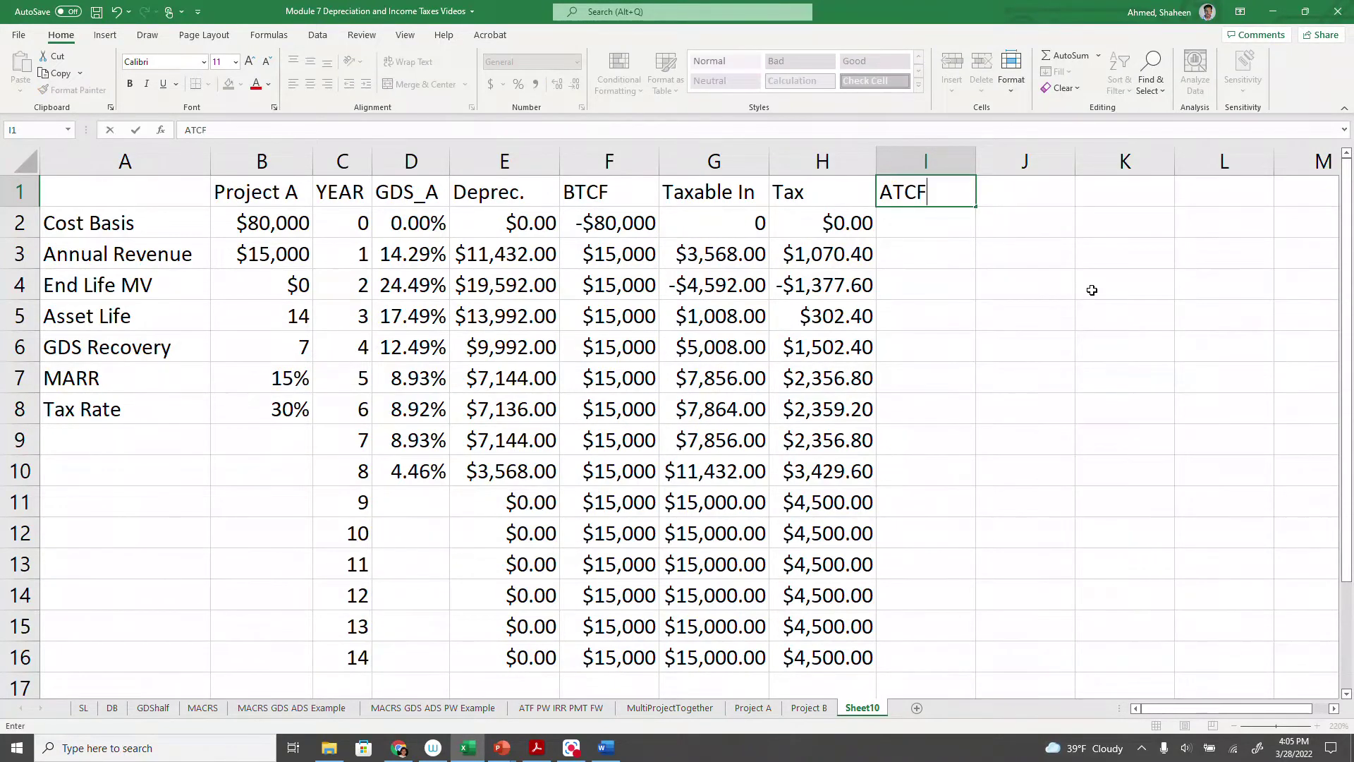
key(Return)
text(=)
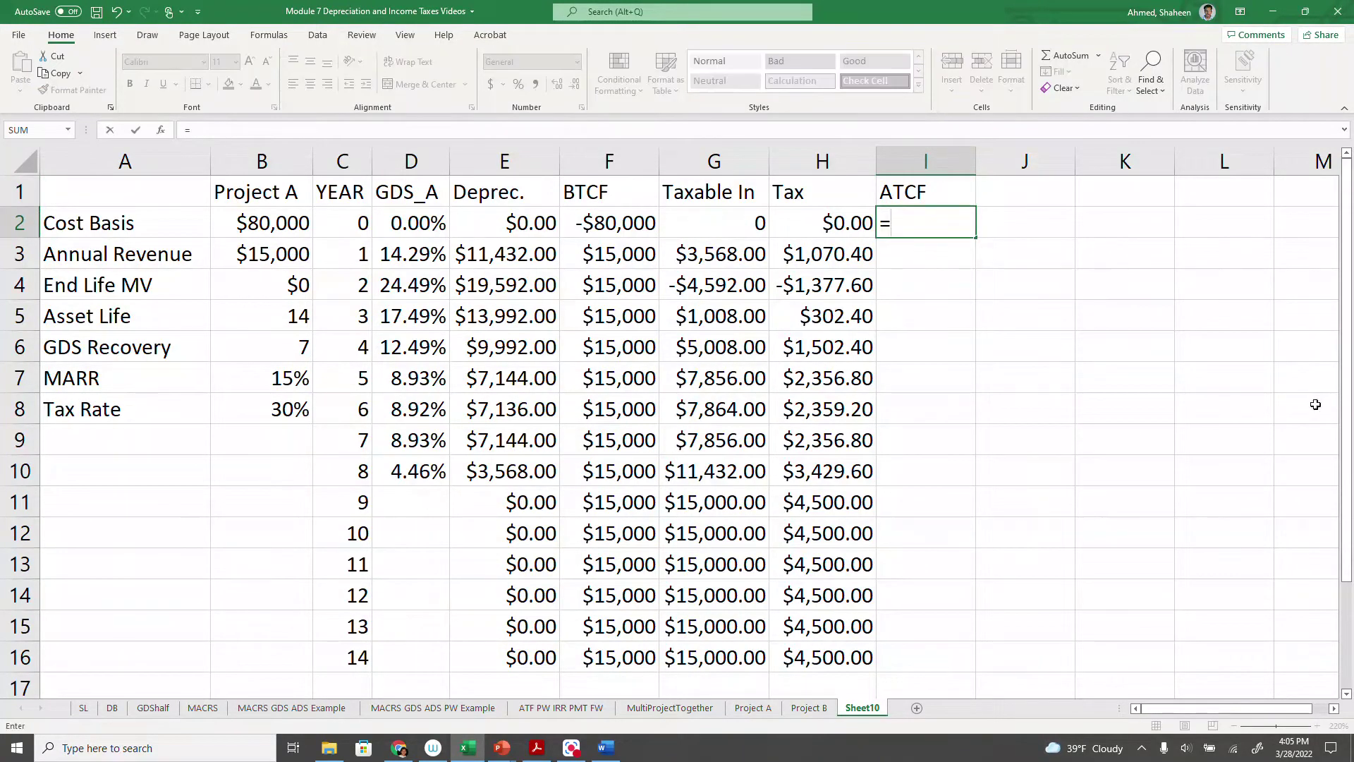
click(583, 227)
text(-)
click(792, 213)
key(Return)
click(902, 215)
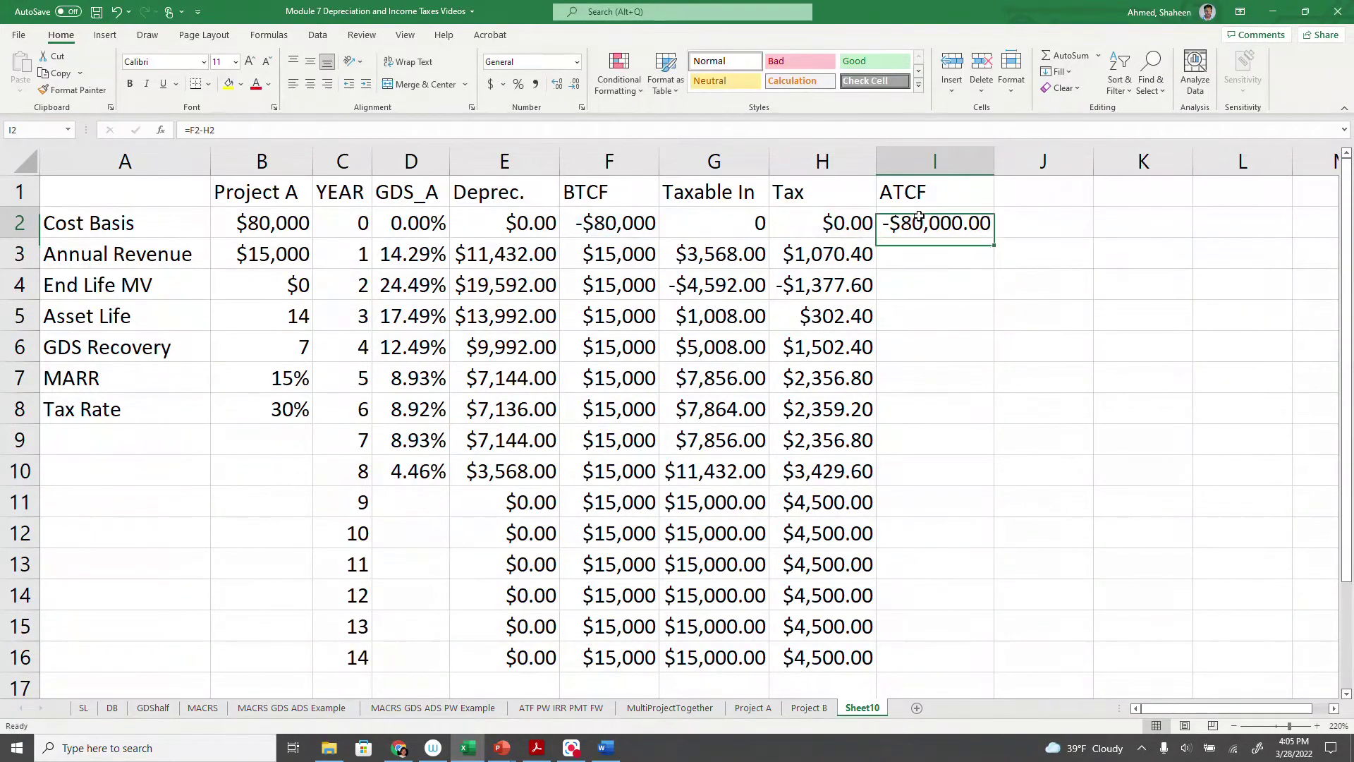
double_click(995, 238)
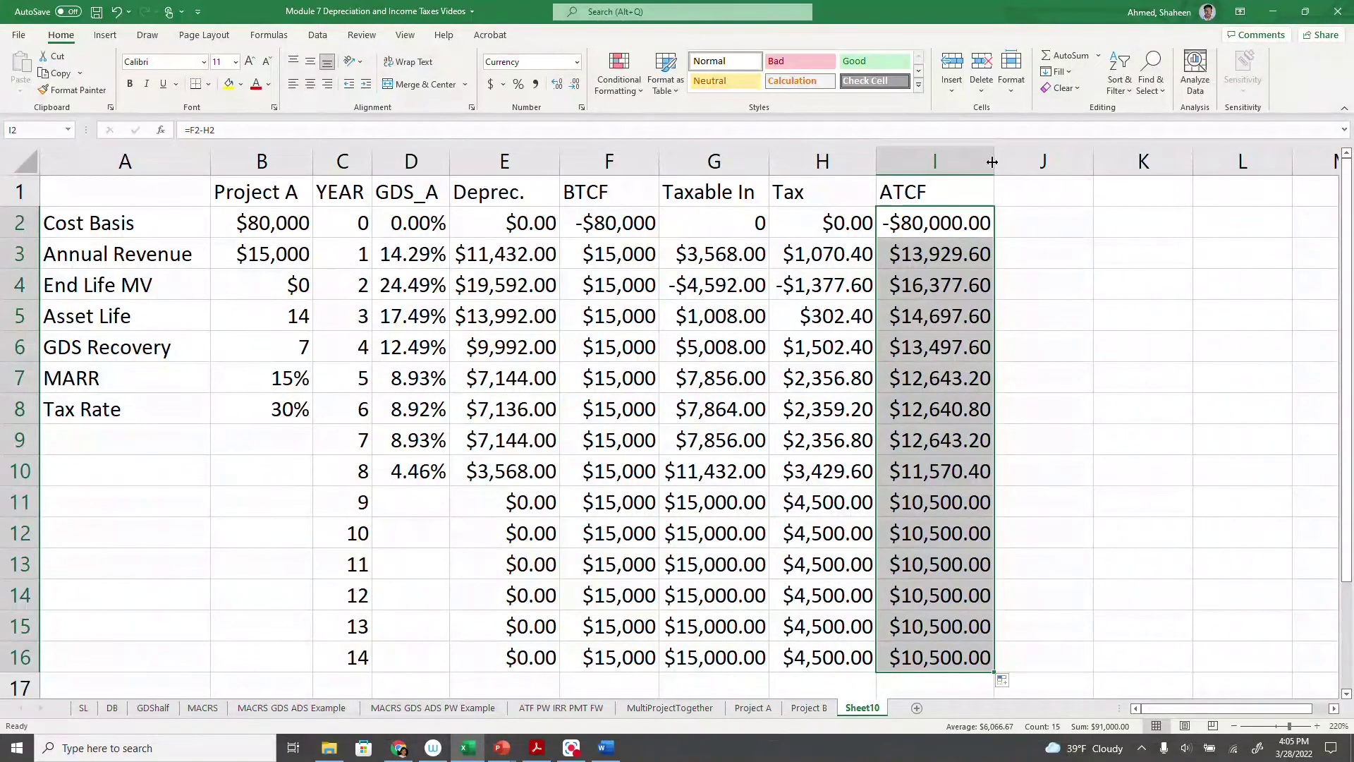
click(1035, 190)
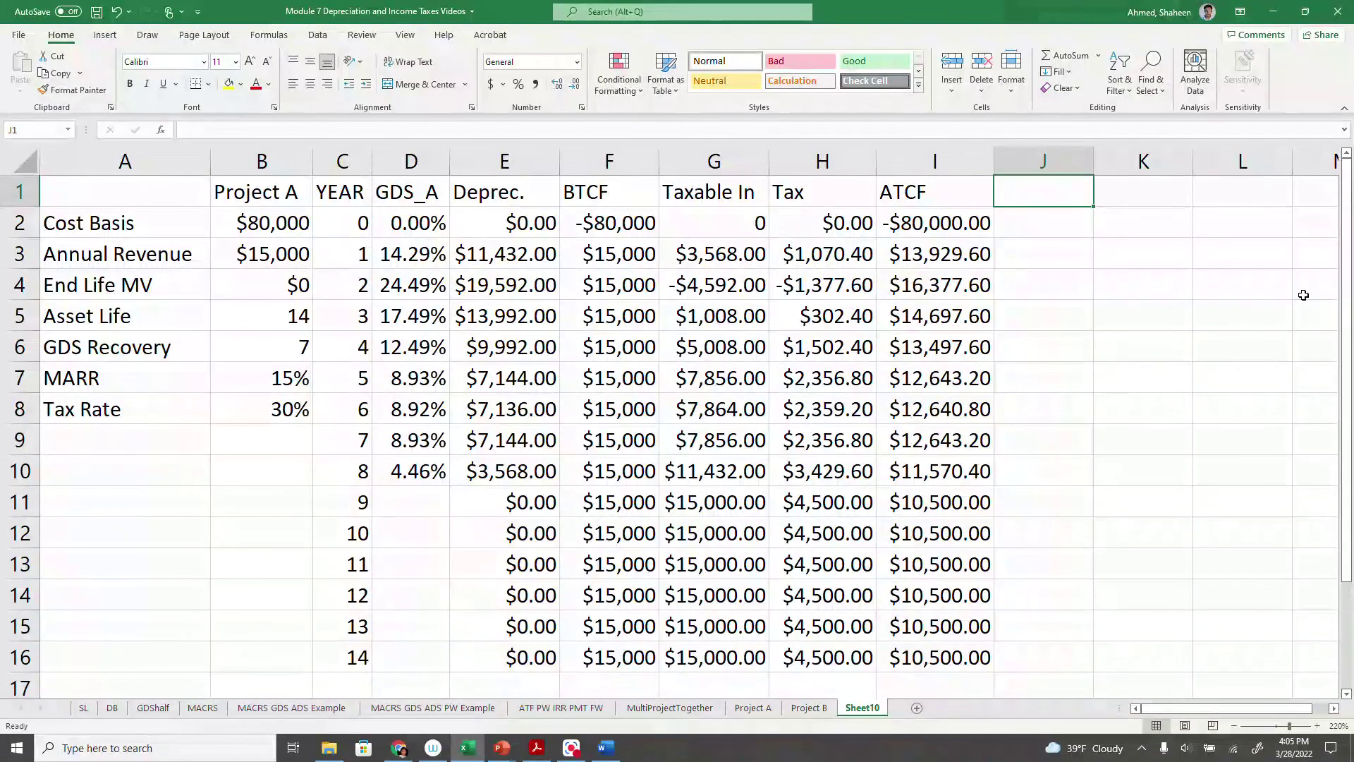
Step: Name column J 'PV_ATCF'
text(PW)
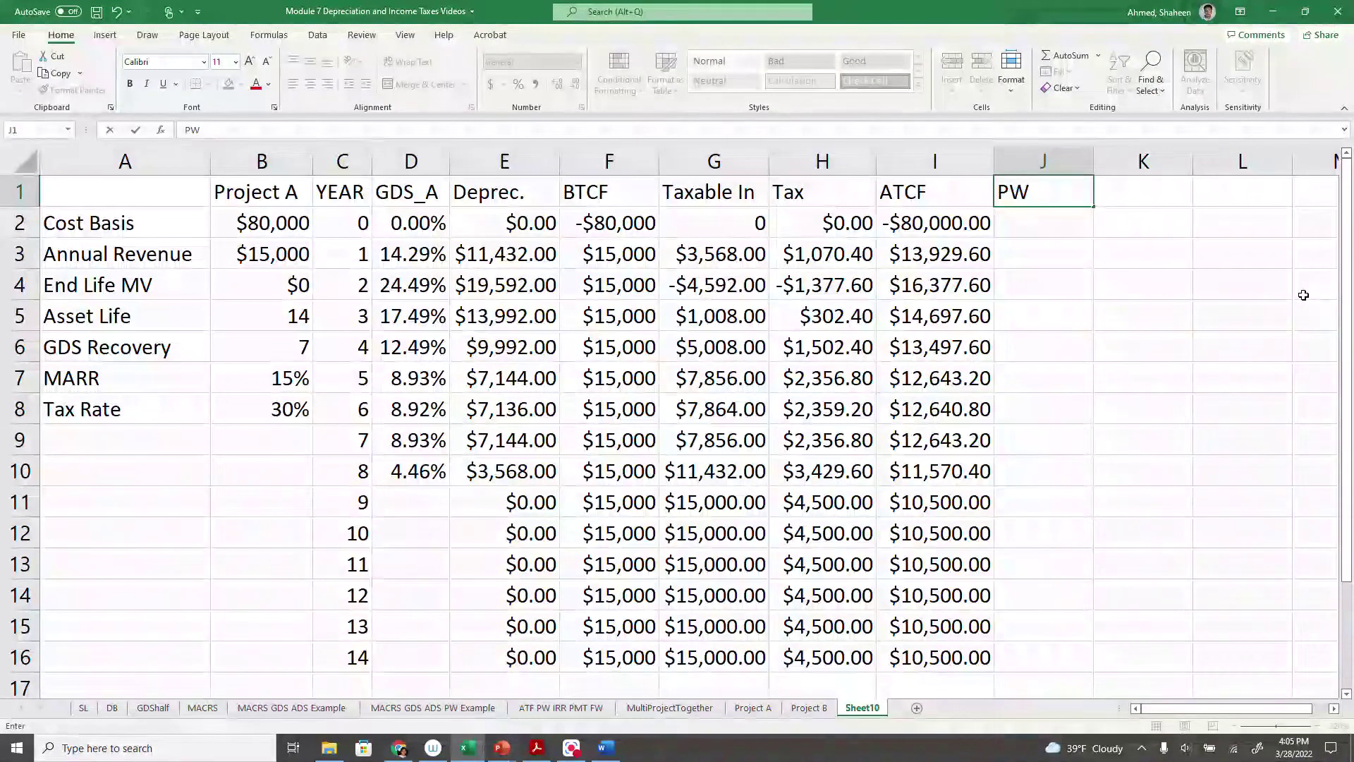
key(BackSpace)
text(V)
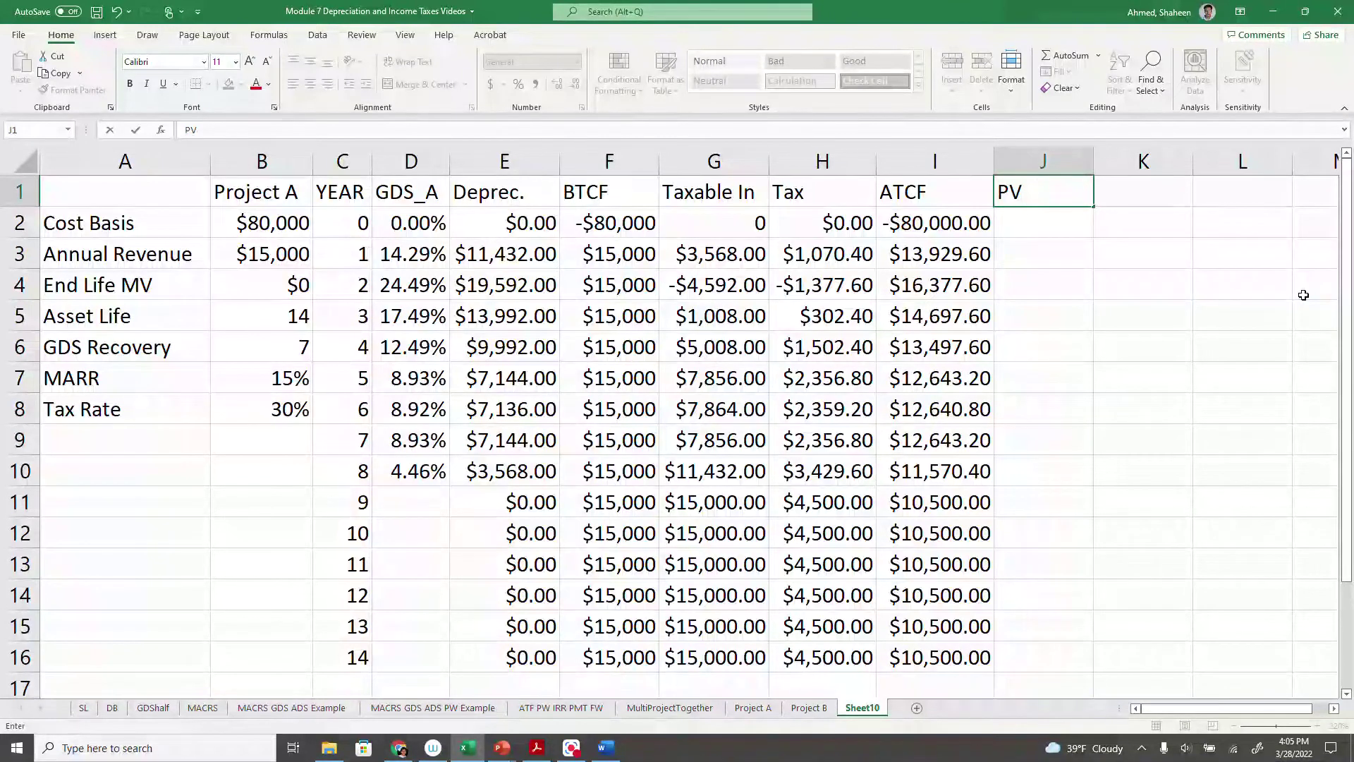
text(_ATCF)
key(Return)
Step: Enter =PV($B$7,C2,0,-I2,0) in J2 to discount year-0 ATCF at 15% MARR
text(=)
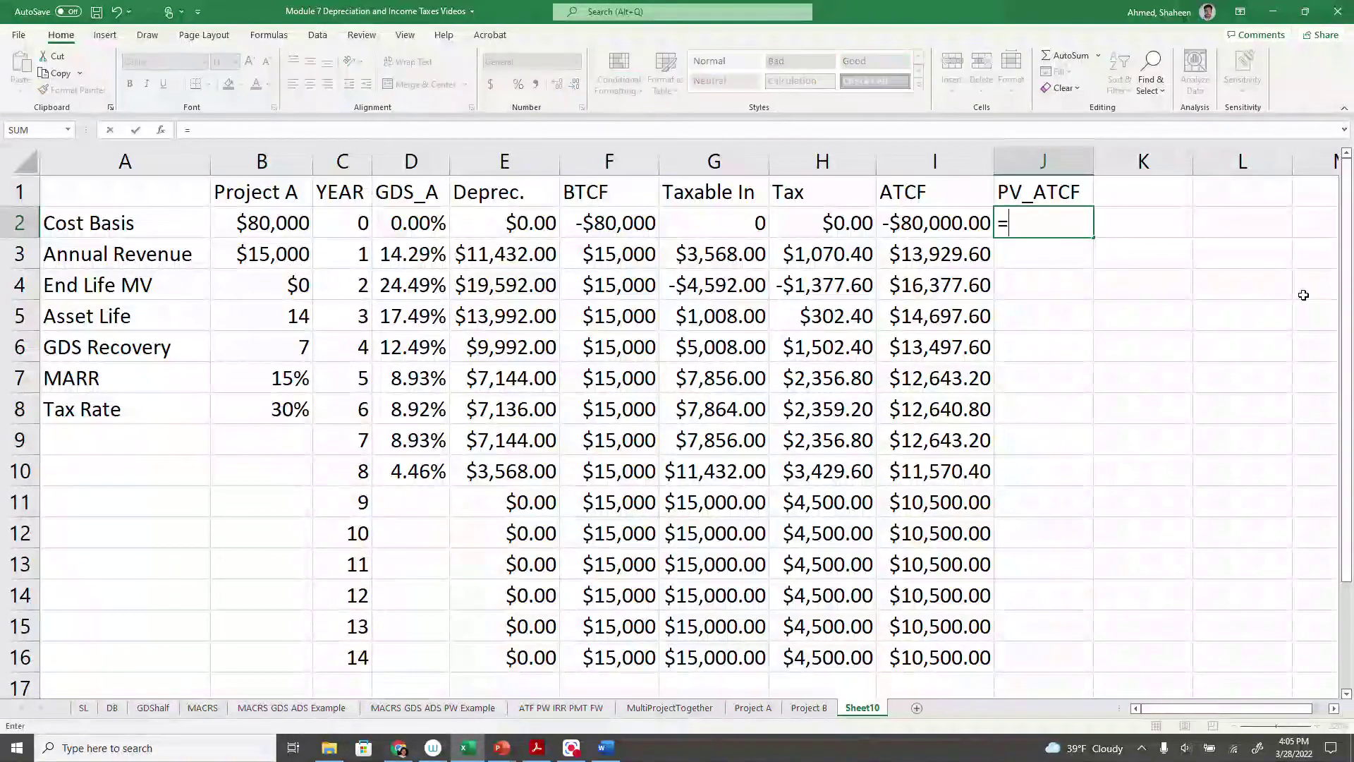
text(PV()
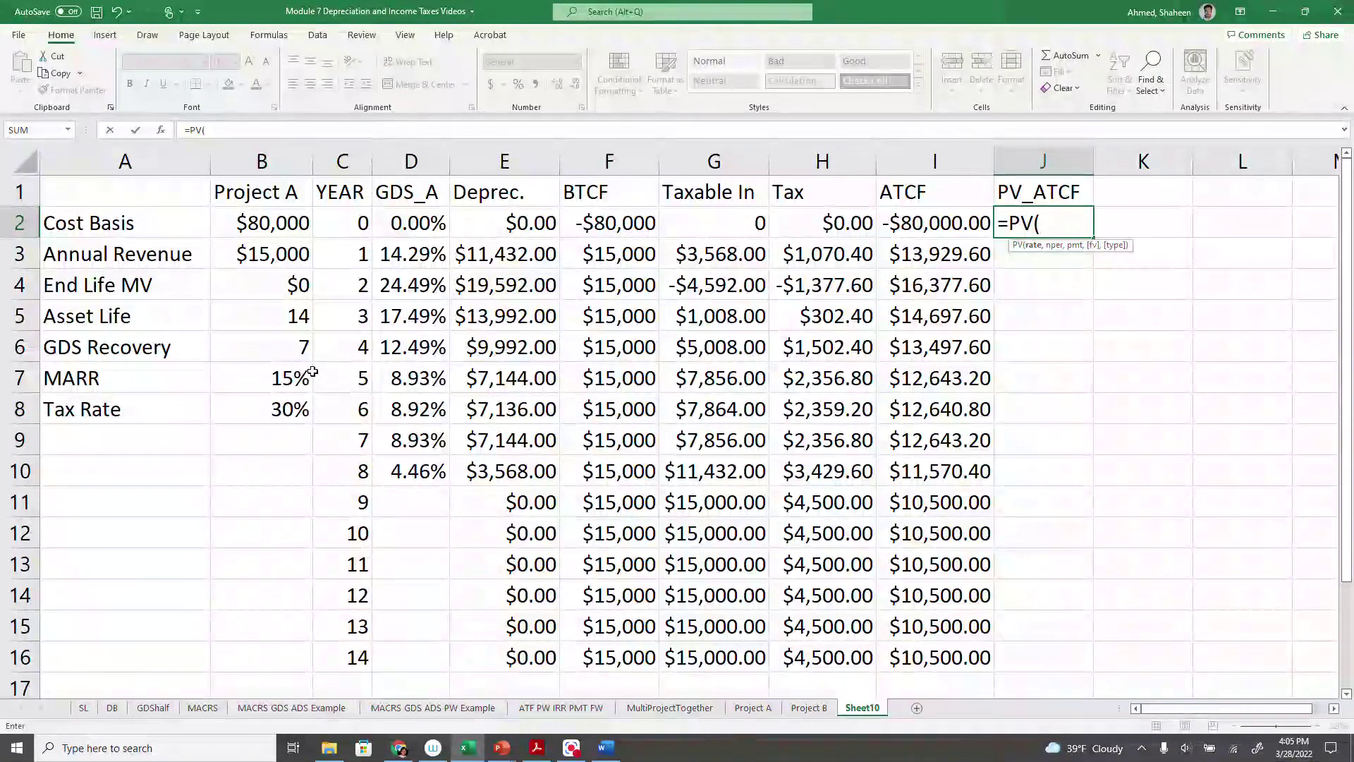
click(280, 379)
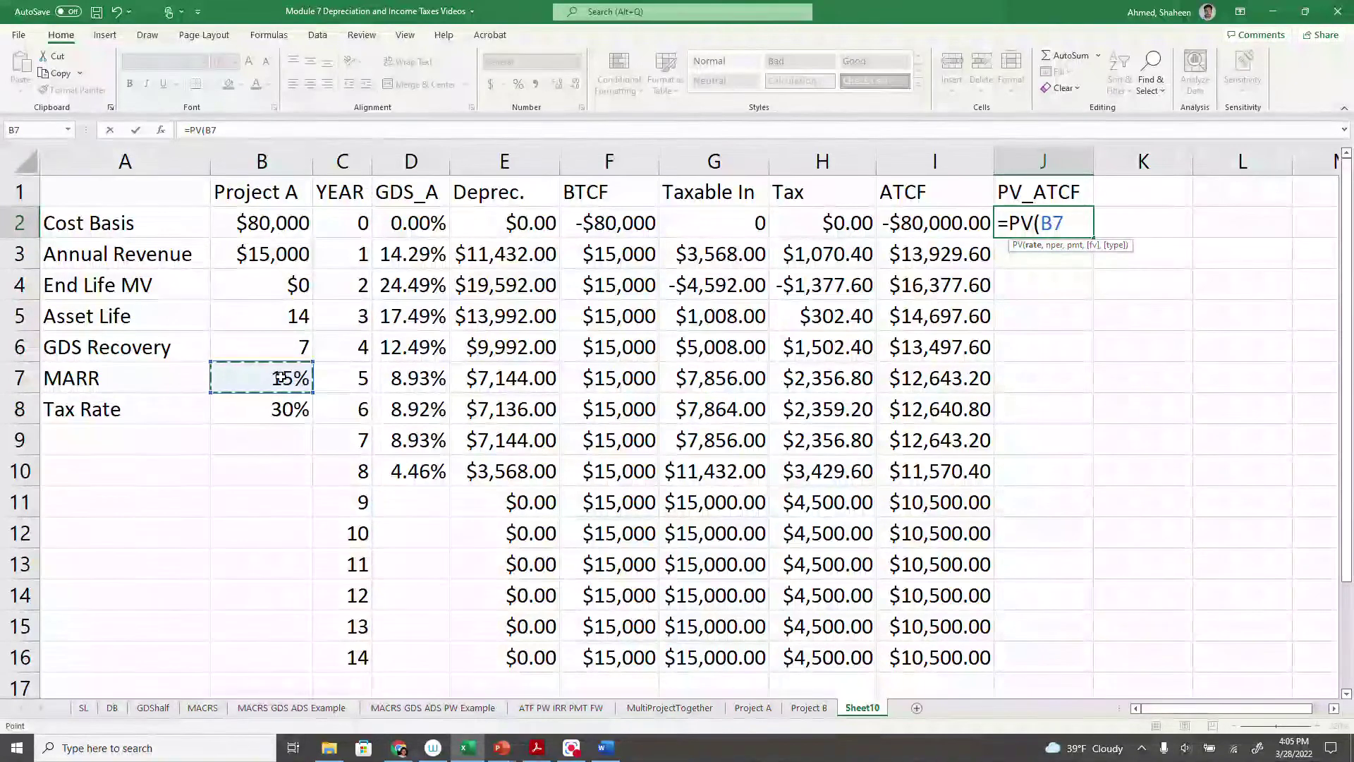
key(F4)
text(,)
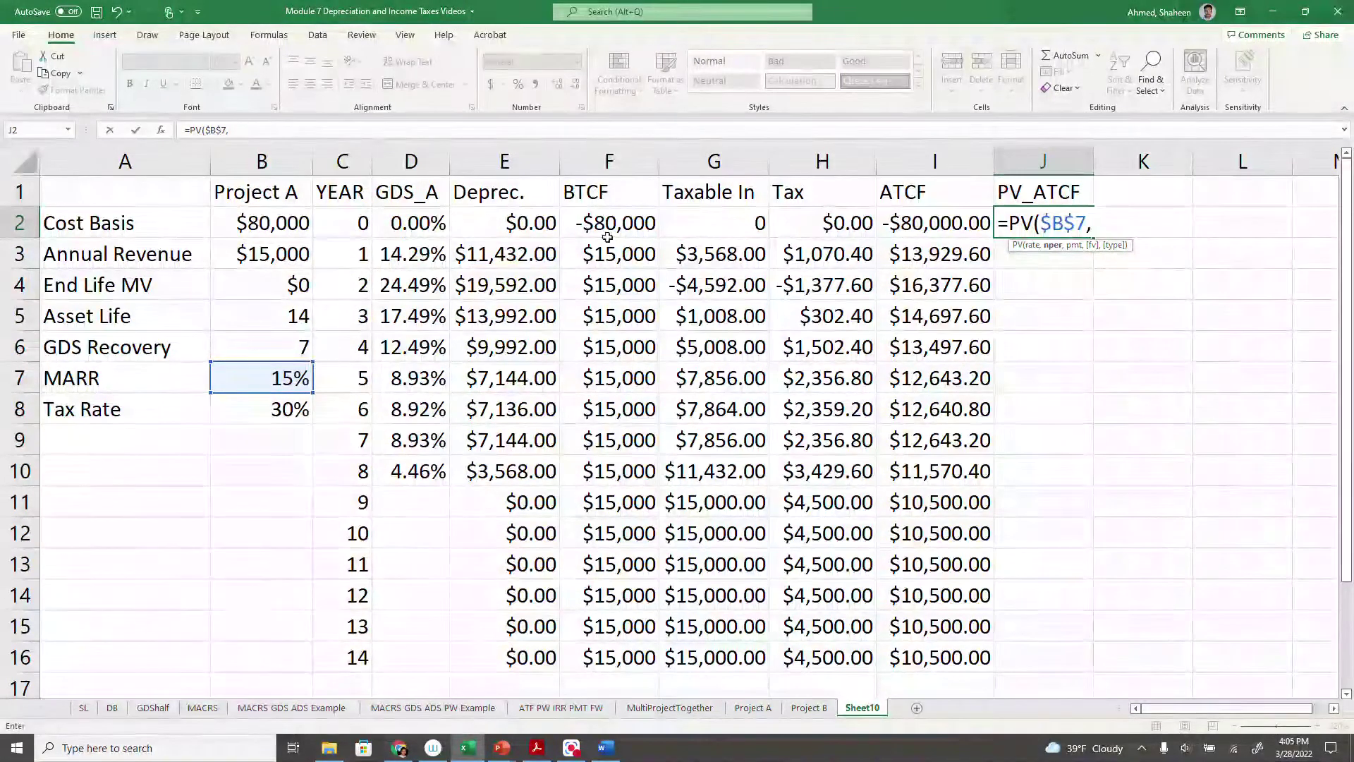
click(361, 224)
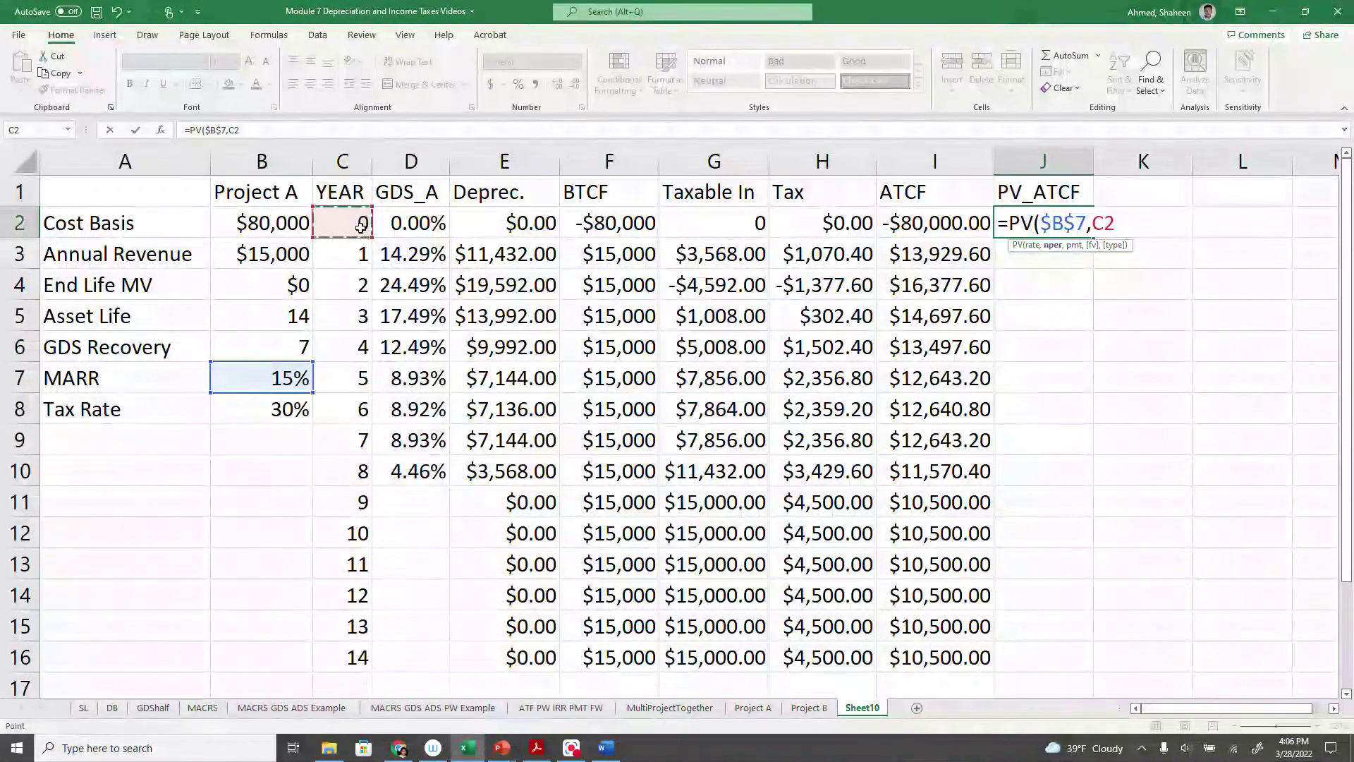
text(,)
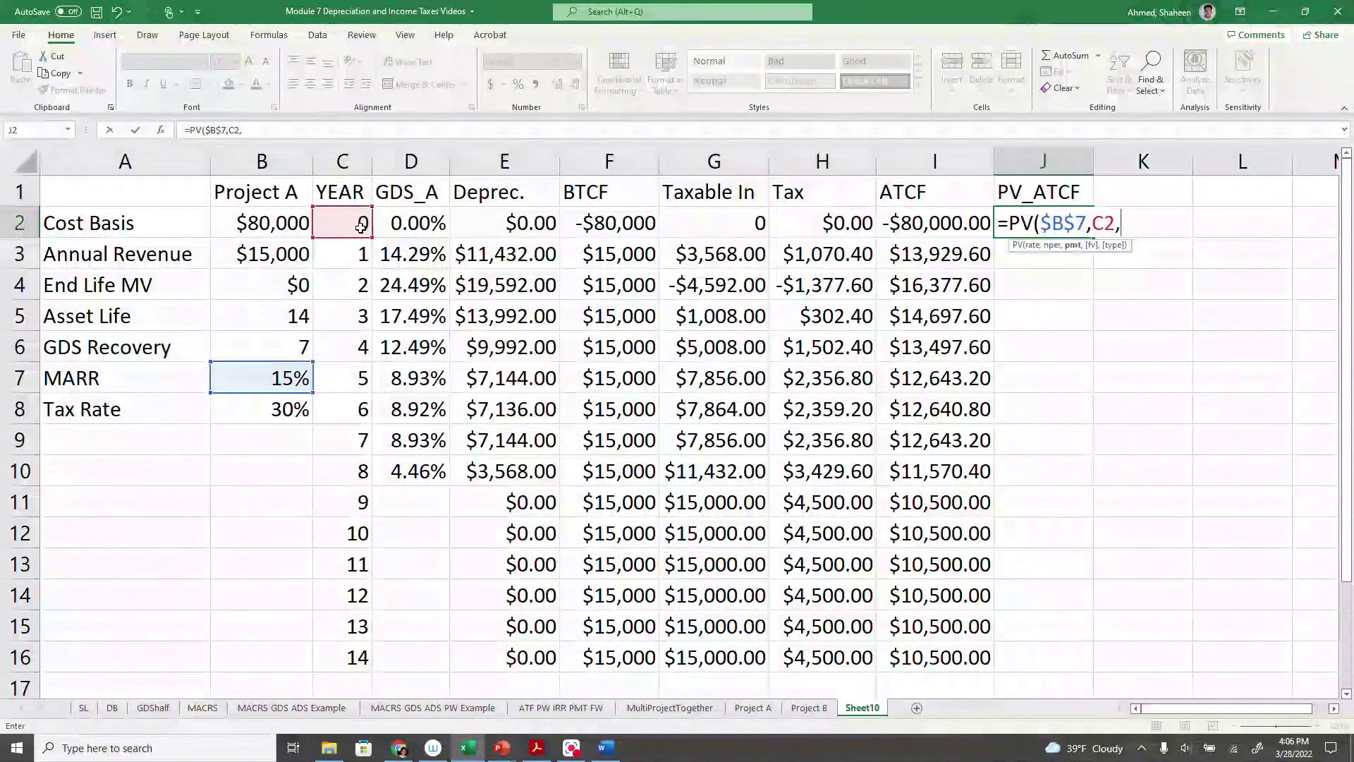
text(0,)
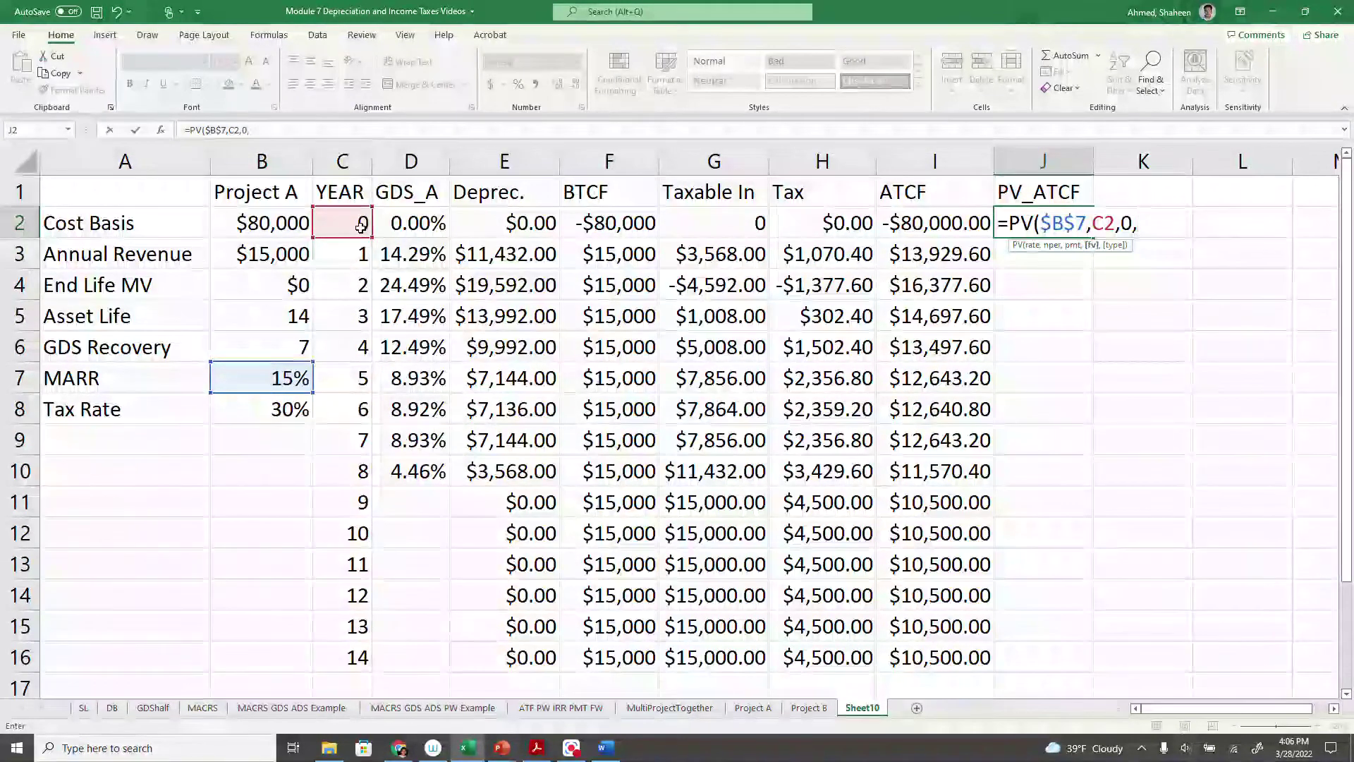
click(937, 218)
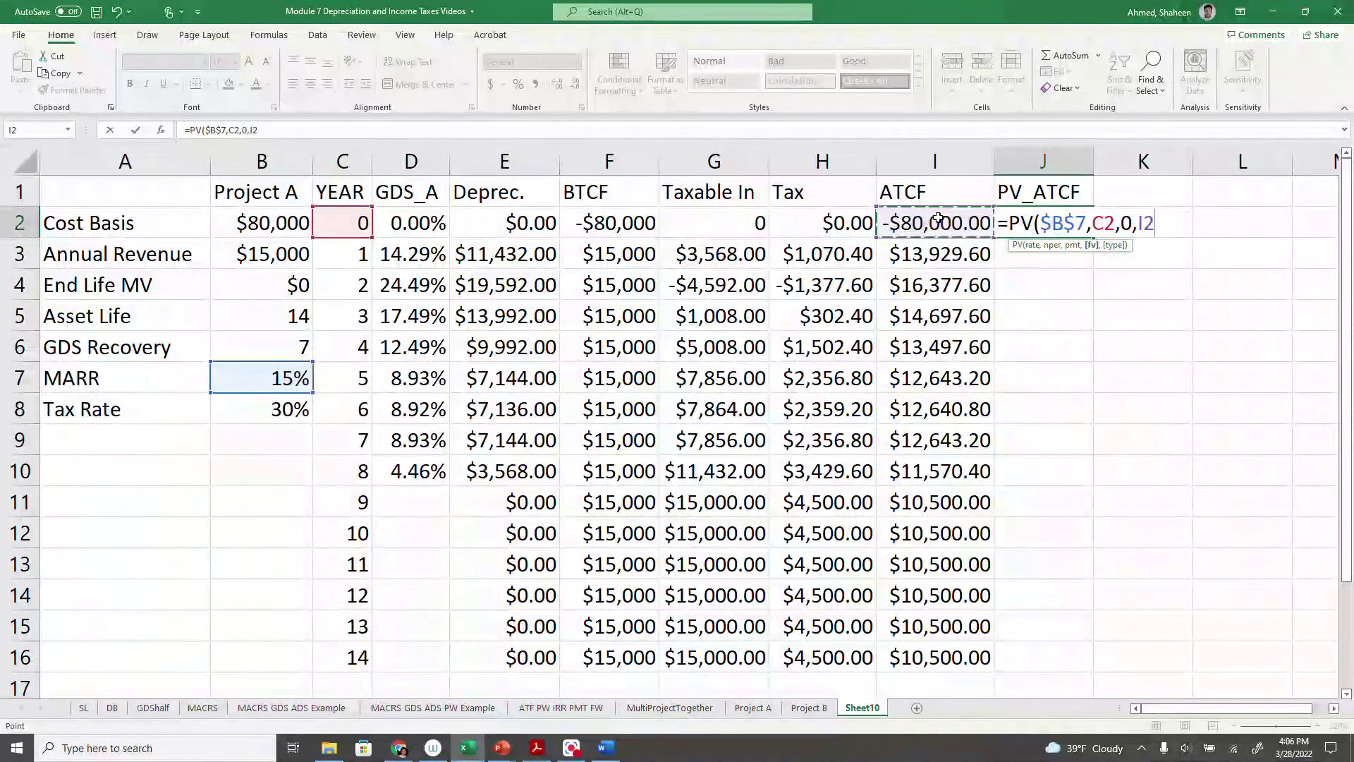
key(BackSpace)
key(BackSpace)
text(-)
click(938, 219)
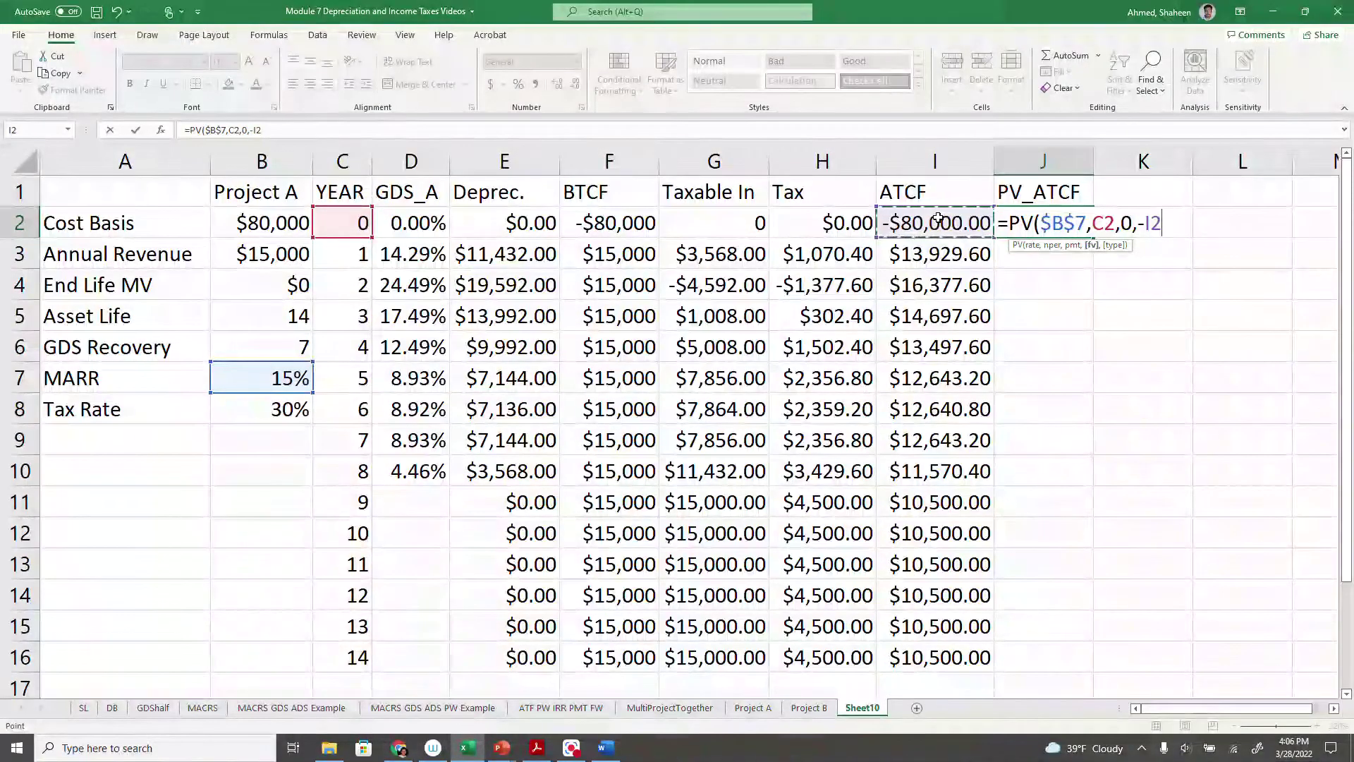
text(,0)
key(Return)
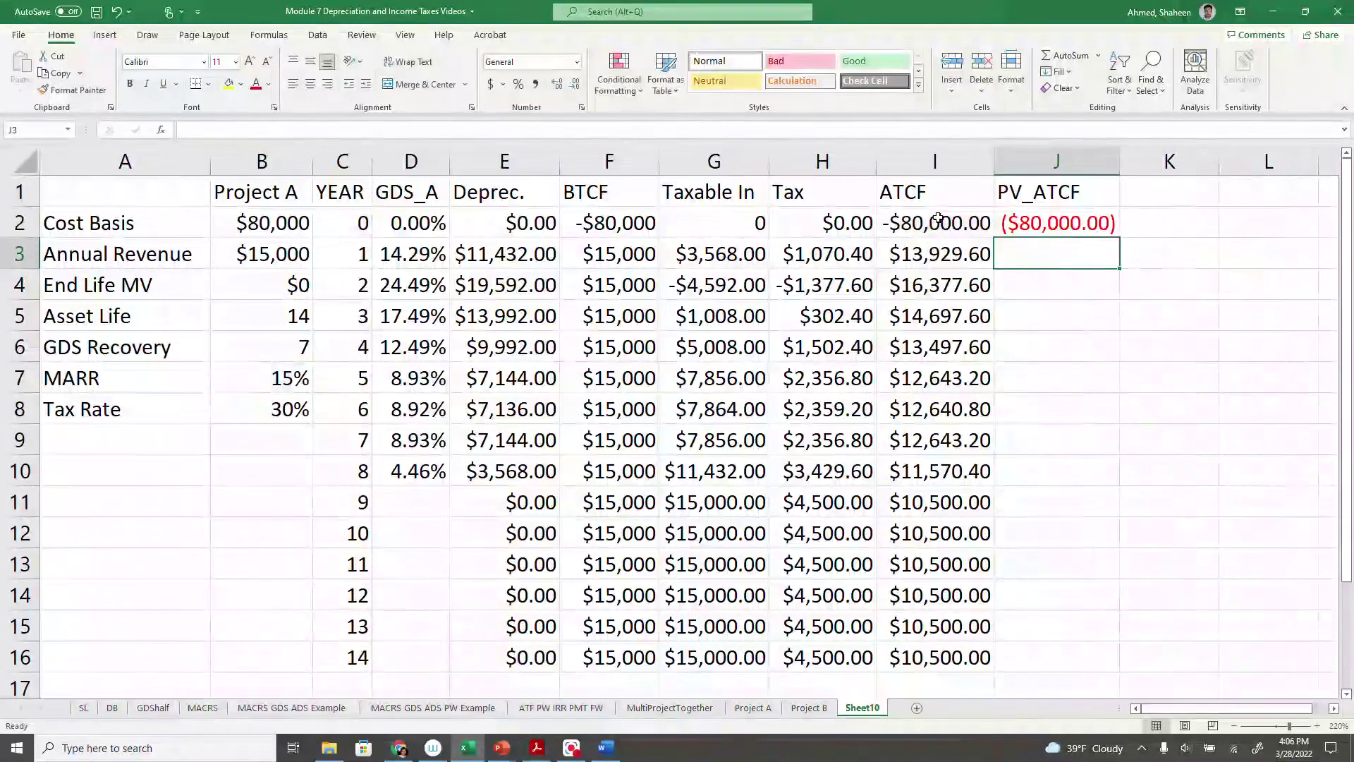
Step: Fill the PV formula down to year 14 and verify the year 10 and 14 formulas
click(1093, 220)
double_click(1122, 239)
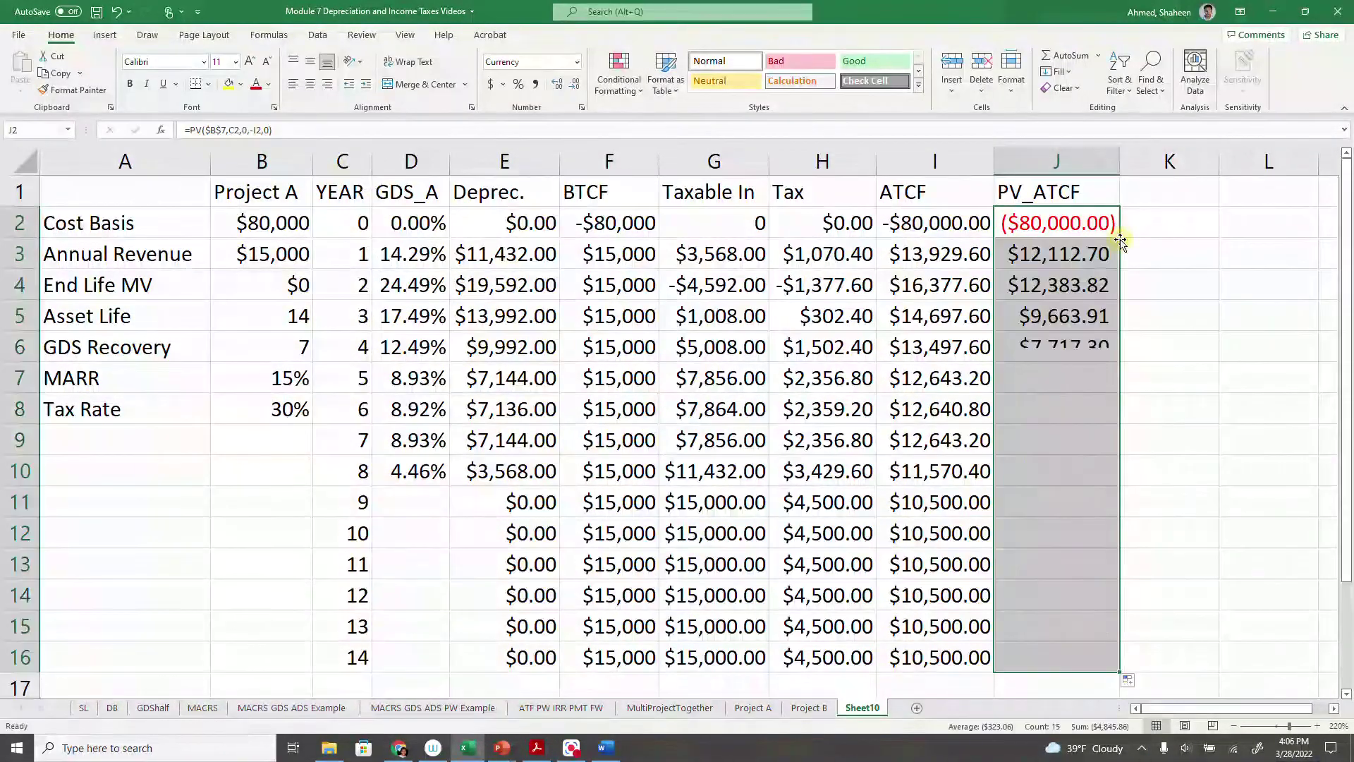
double_click(1074, 543)
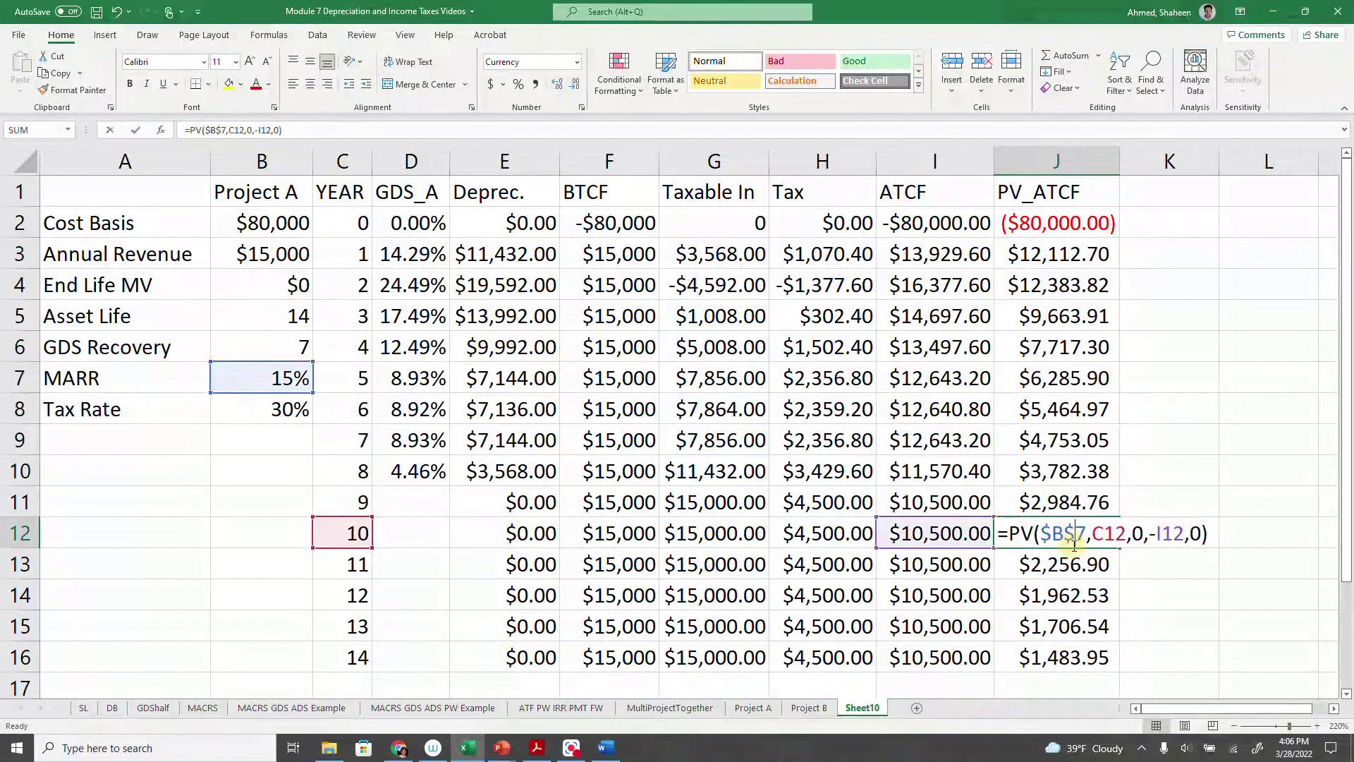
key(Return)
scroll(1126, 570, down, 1)
scroll(1126, 570, down, 1)
click(1126, 568)
double_click(1126, 567)
key(Return)
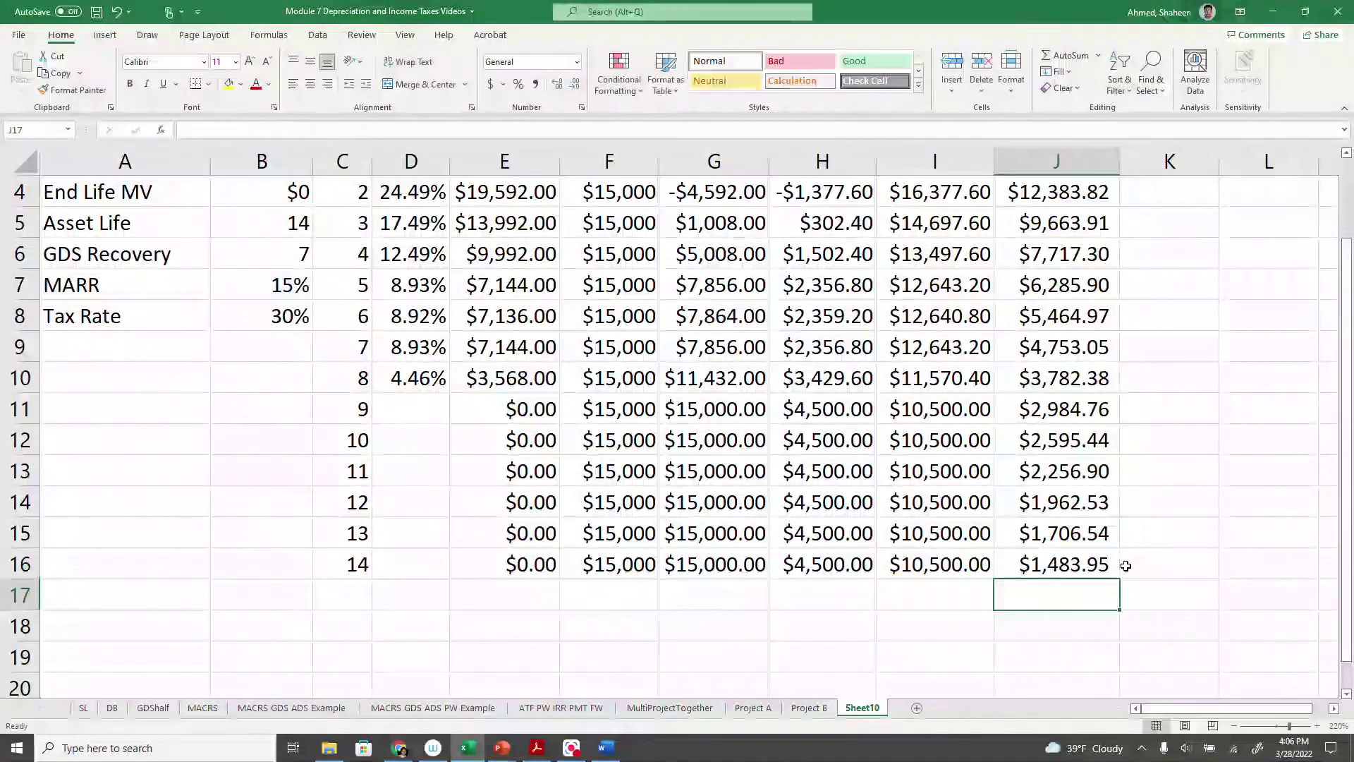
scroll(1136, 485, up, 1)
click(148, 442)
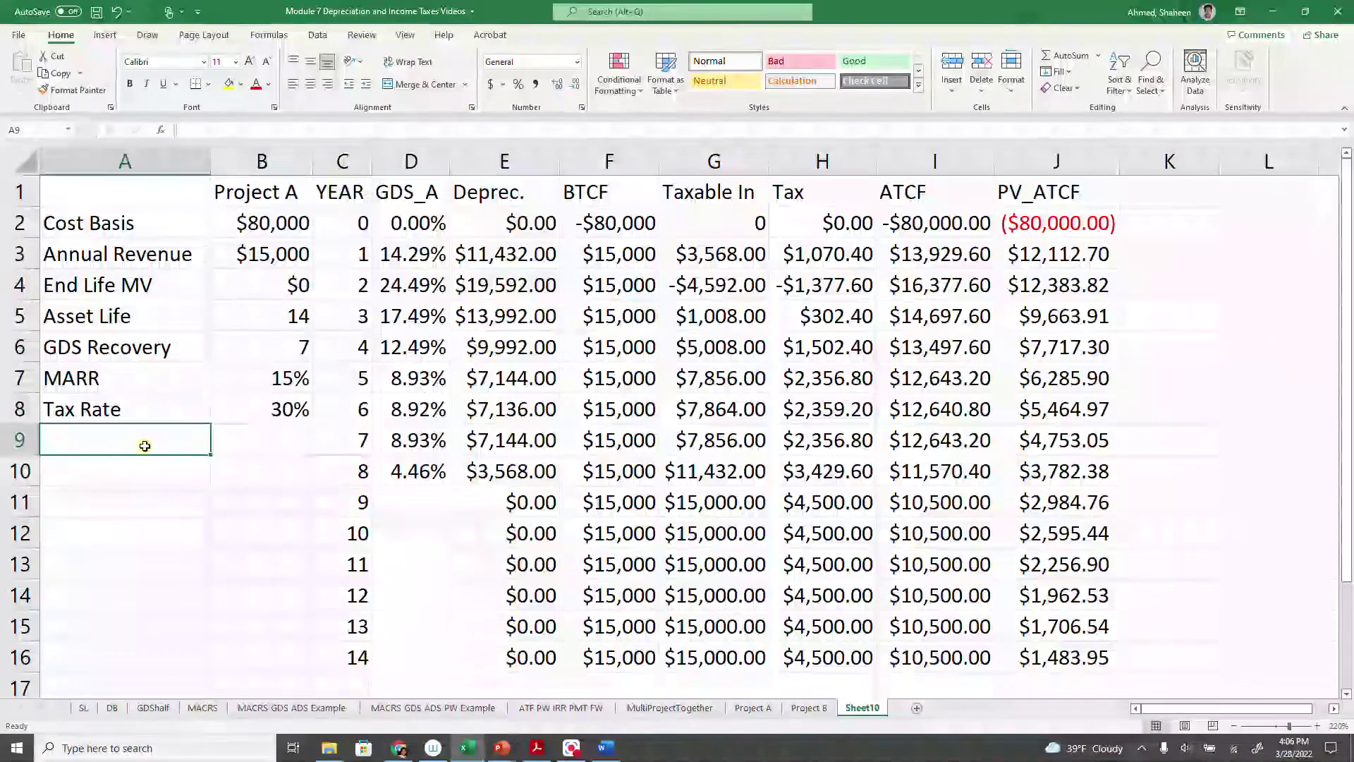
Step: Label A9 'PW' and sum column J (PV_ATCF) in B9, giving -4845.86
text(PW)
key(Tab)
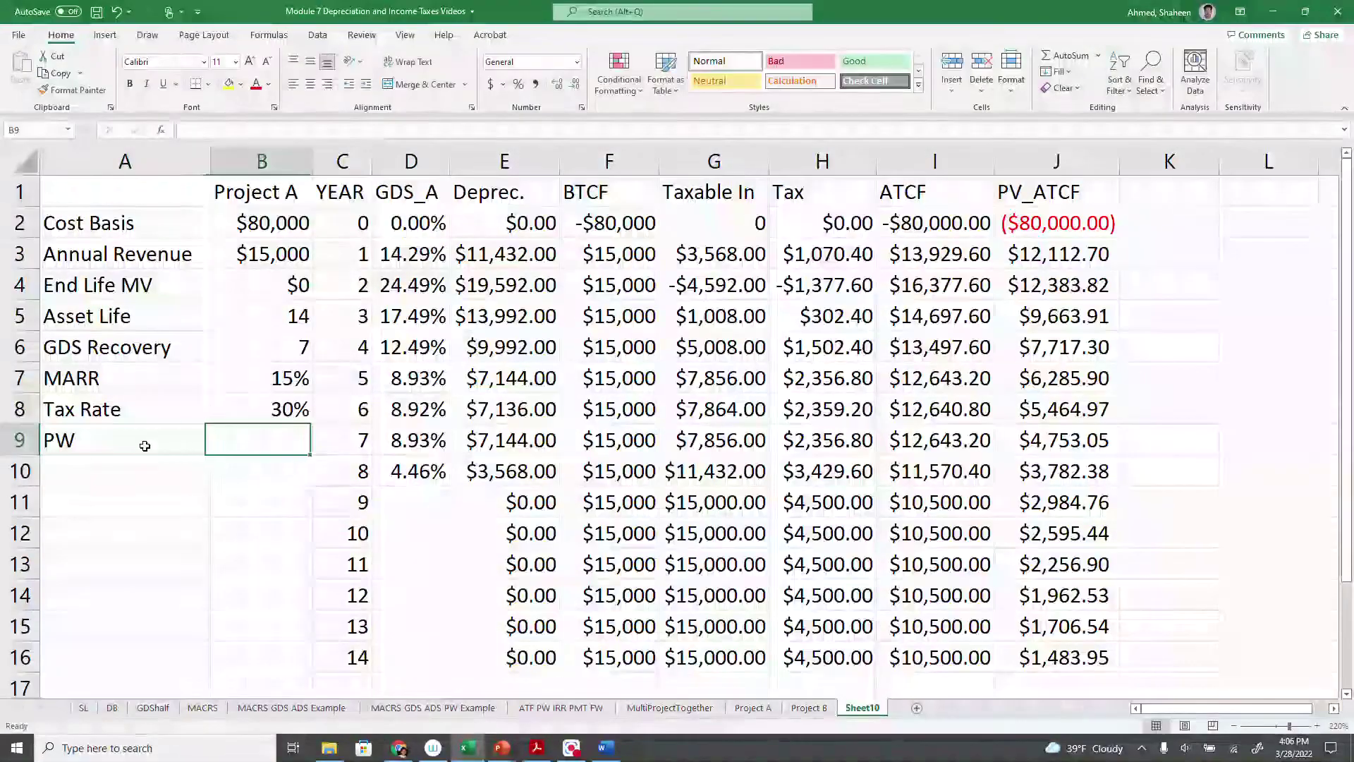
text(=SM)
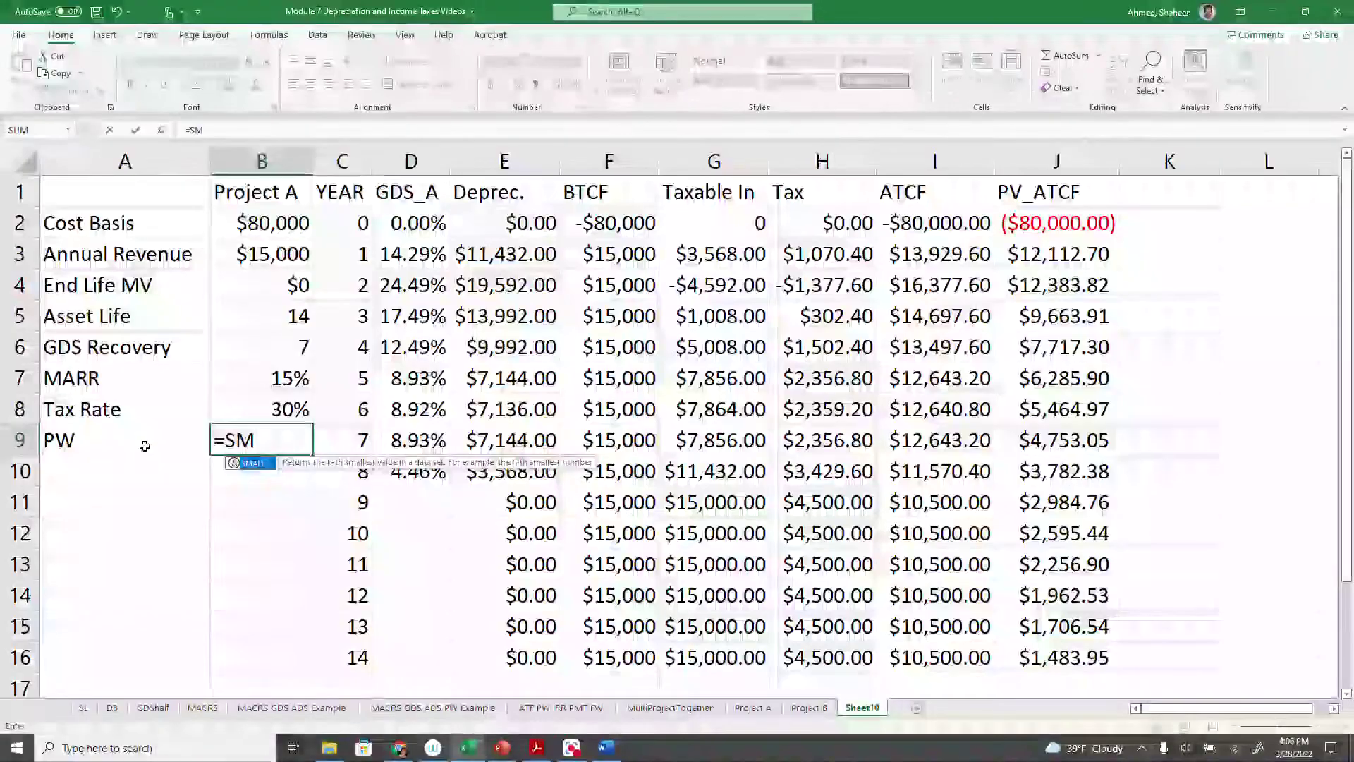
key(BackSpace)
key(BackSpace)
text(SUM)
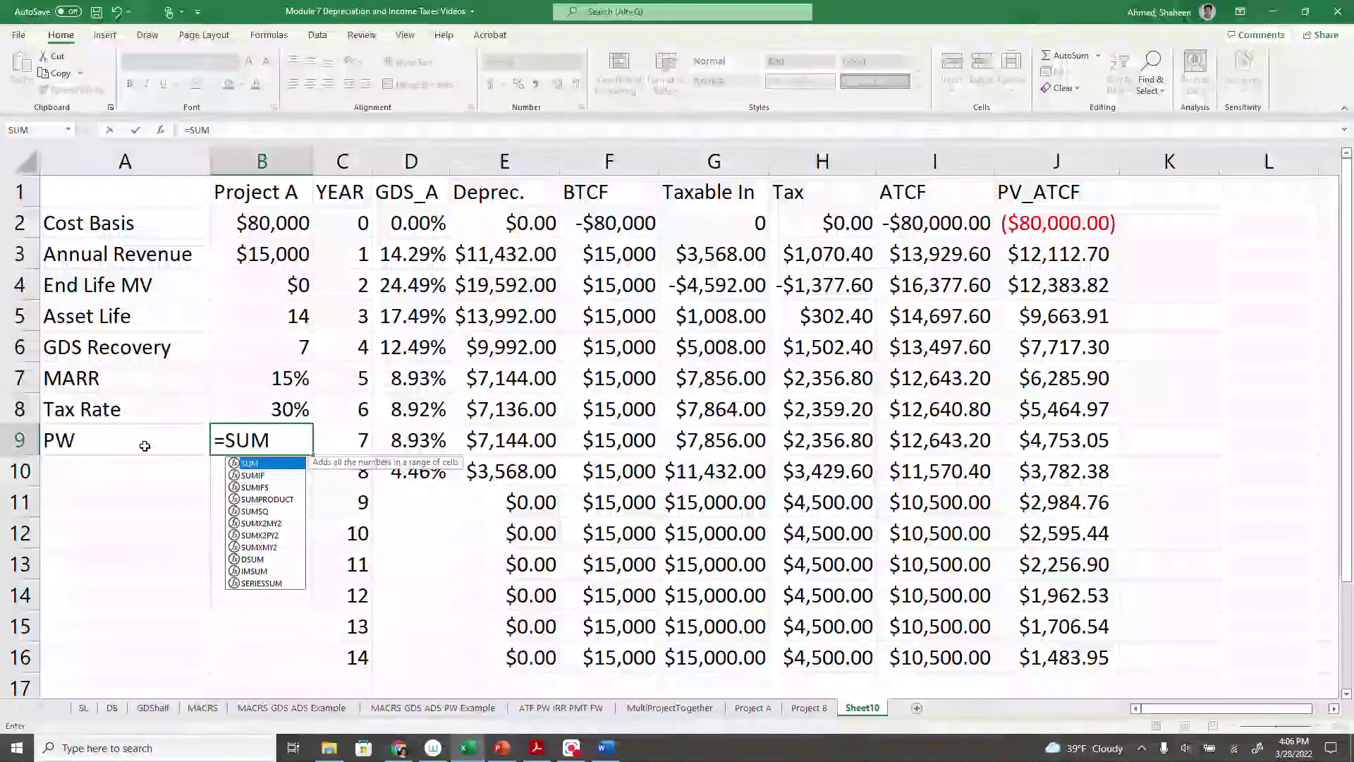
text(()
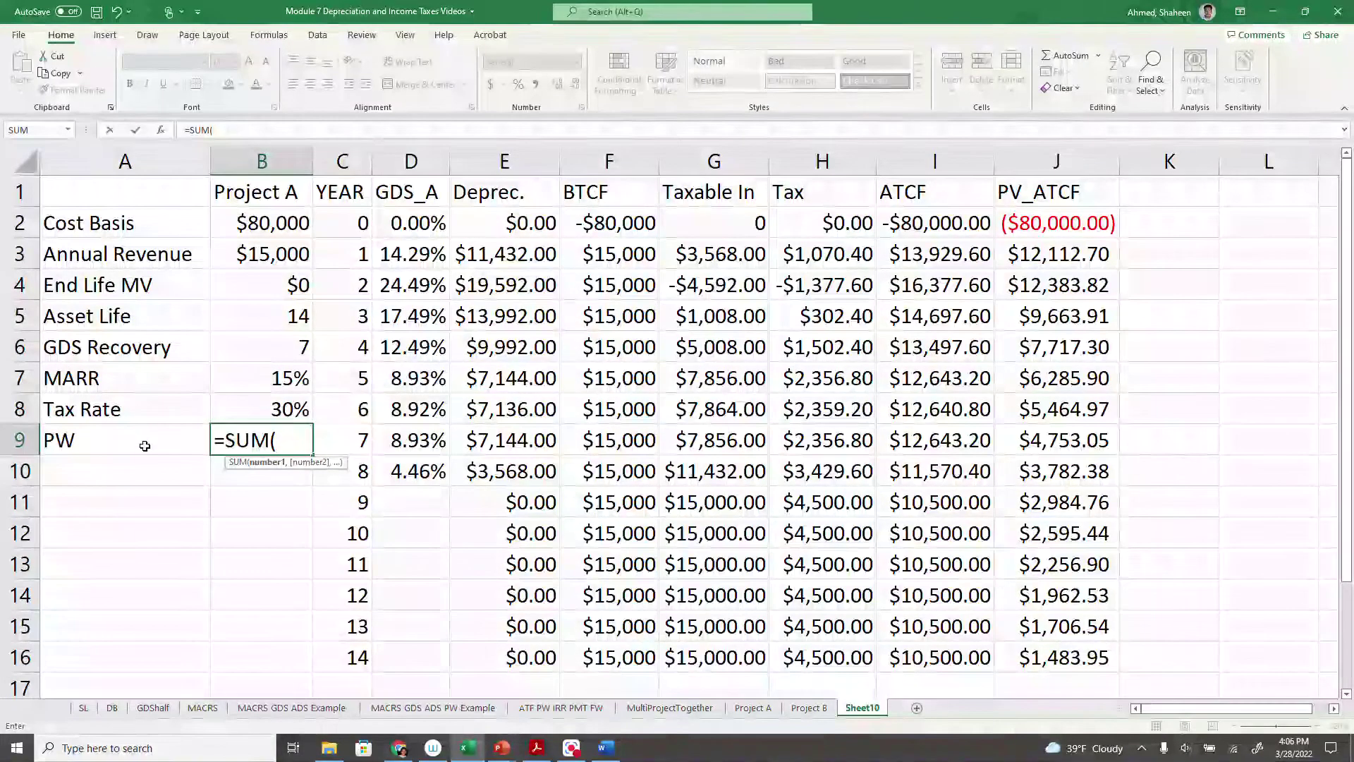
click(1056, 161)
key(Return)
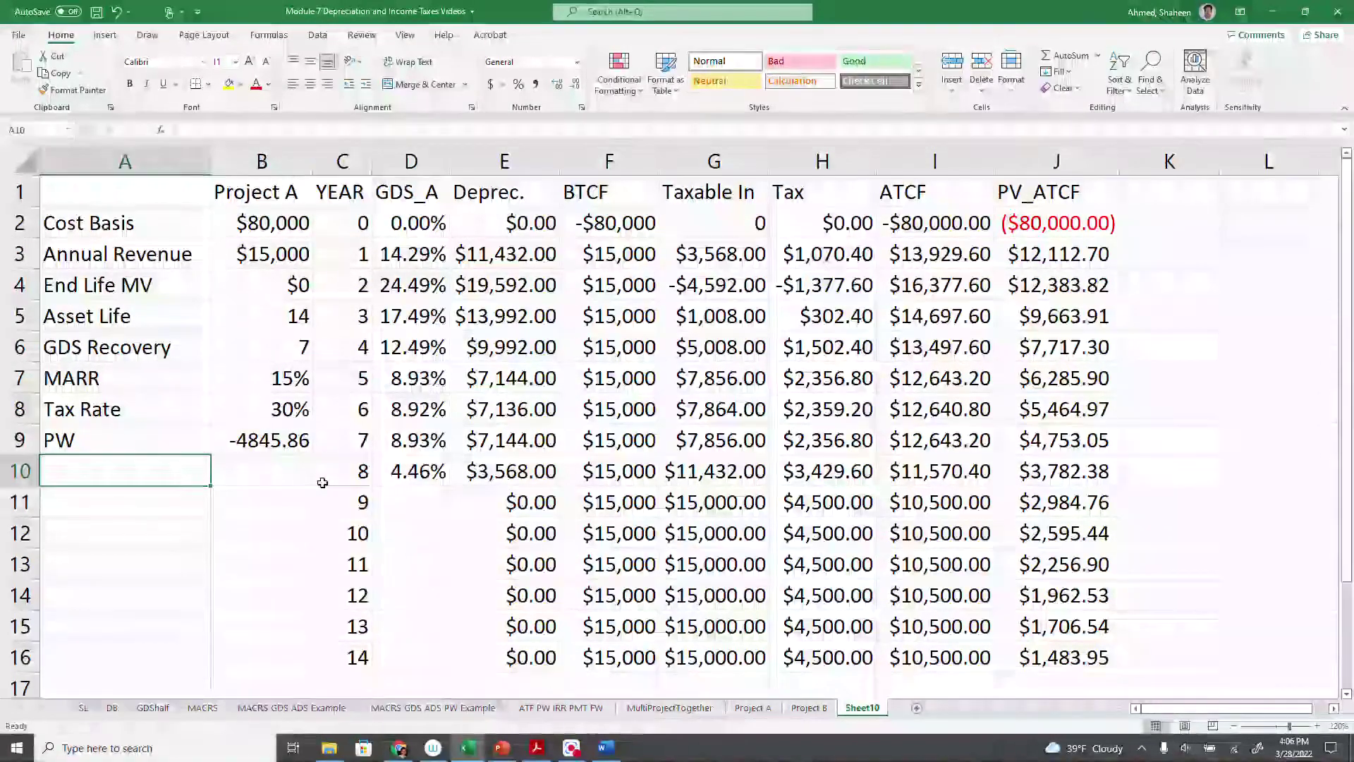
Step: Label A10 'IRR' and enter an IRR formula over column I (ATCF) in B10
text(IRR)
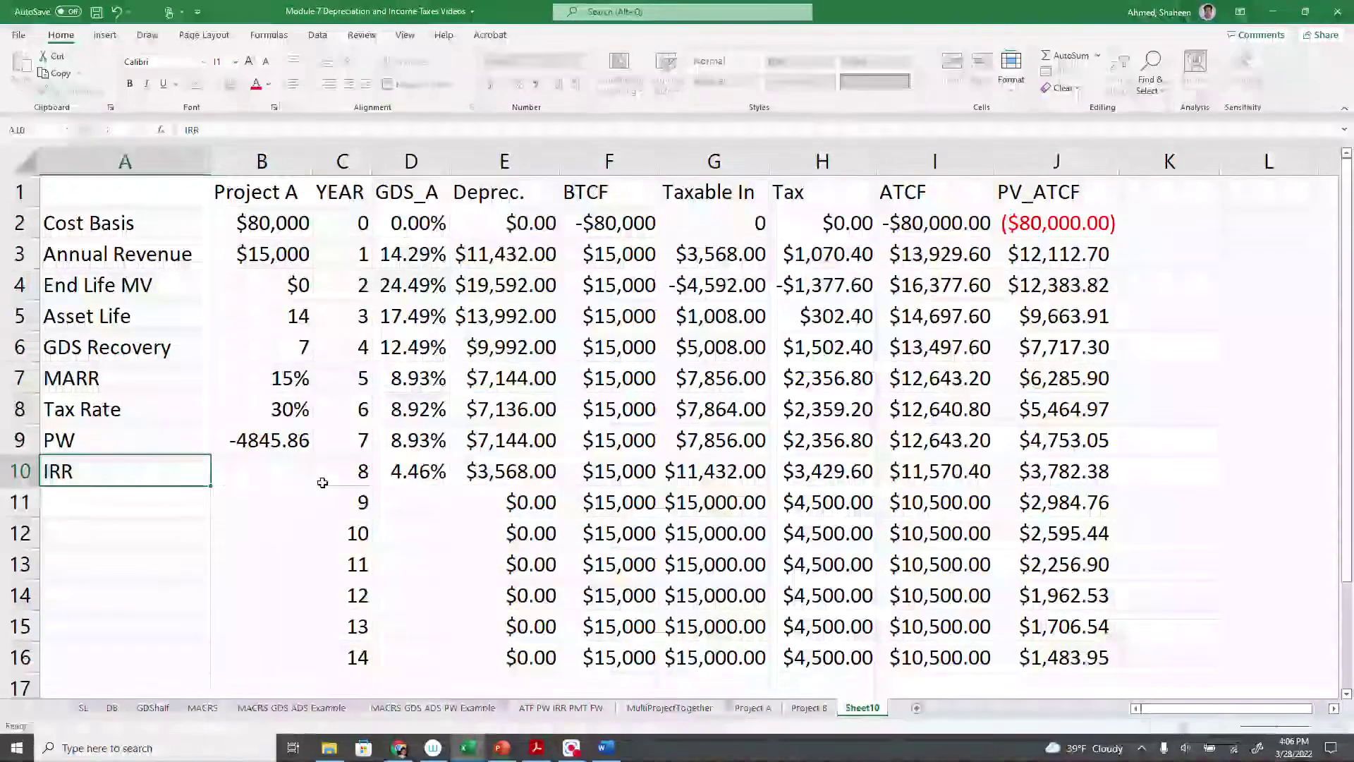
key(Tab)
text(=SUM)
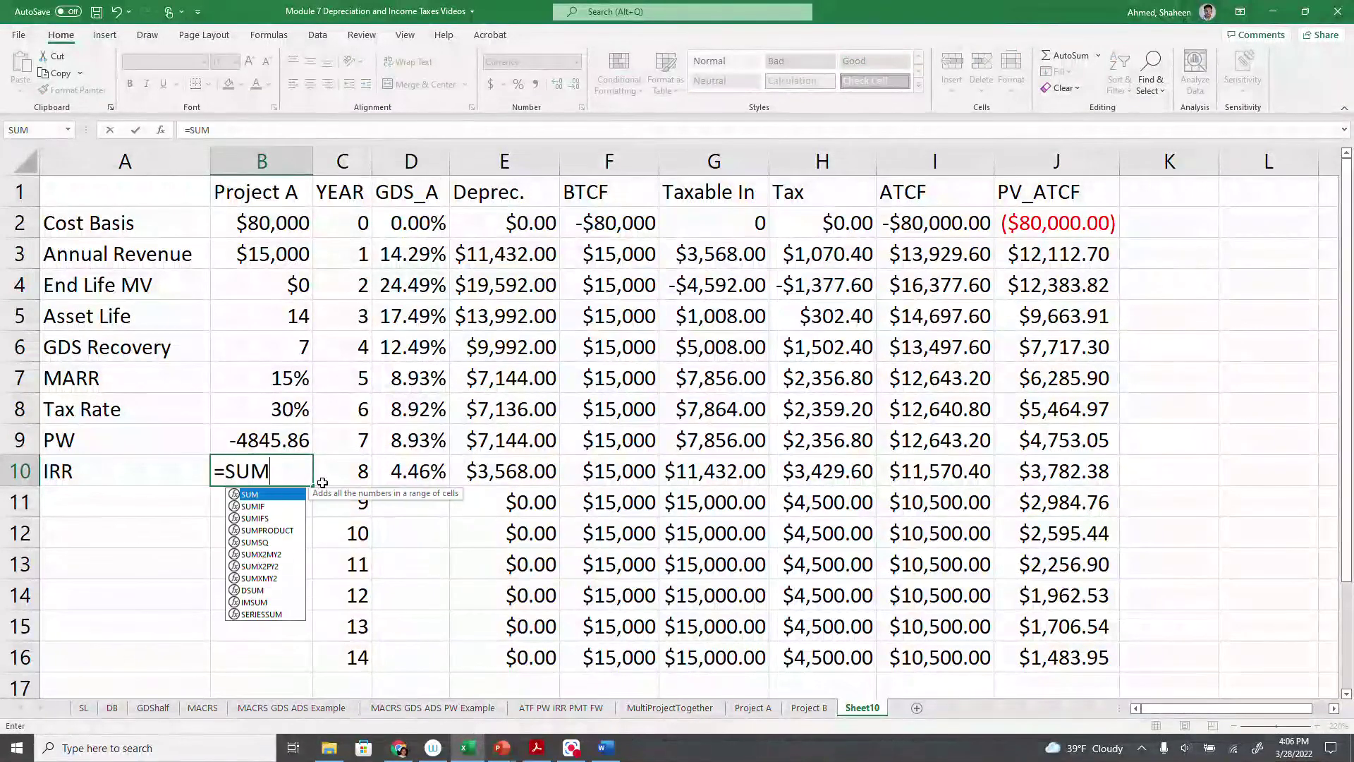
key(BackSpace)
key(BackSpace)
key(BackSpace)
text(IRR()
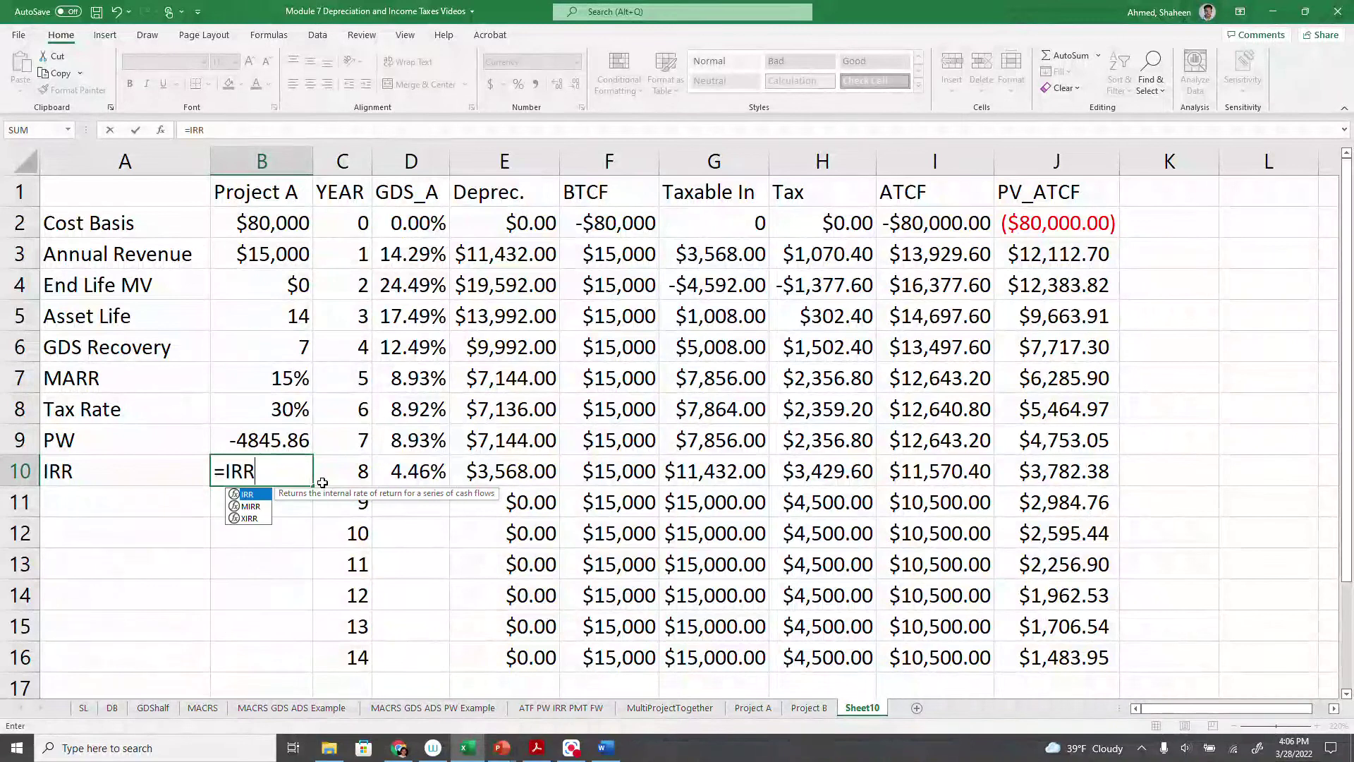
click(937, 162)
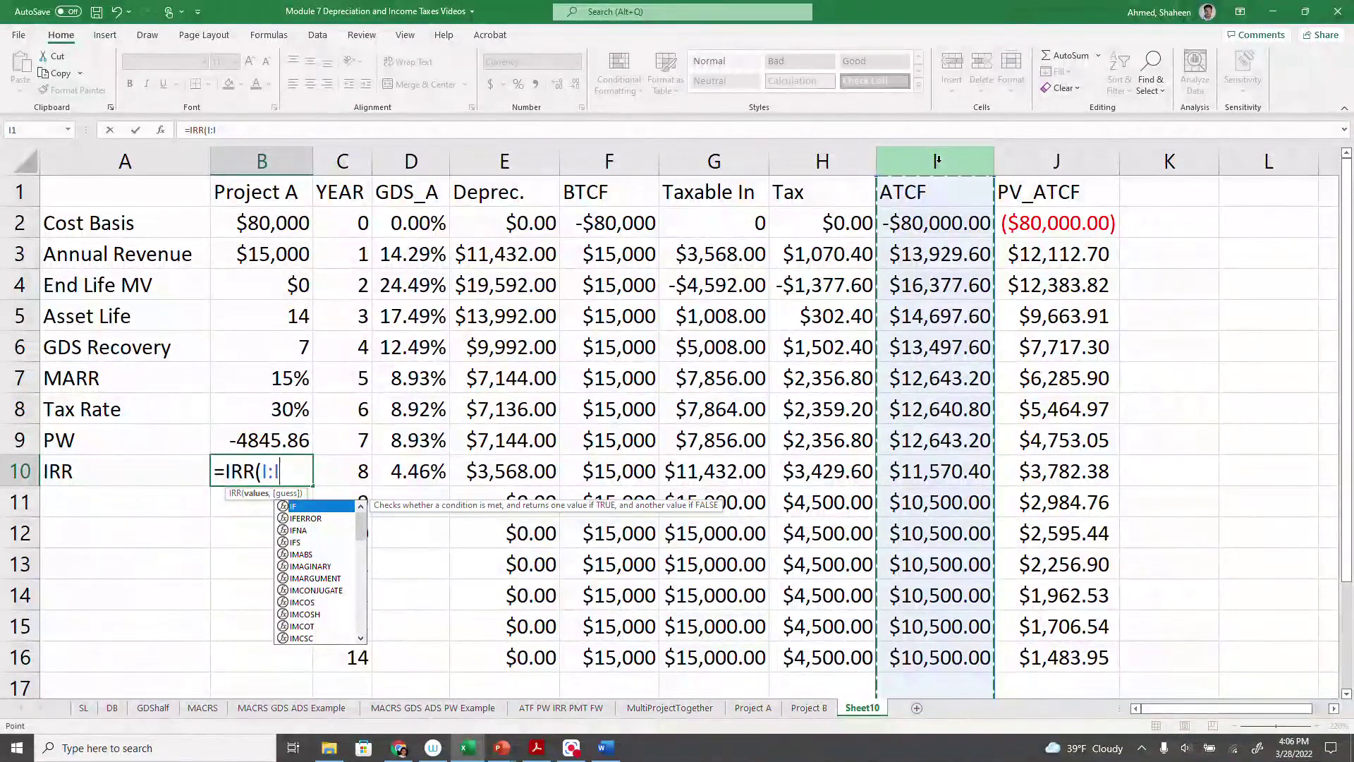
key(Return)
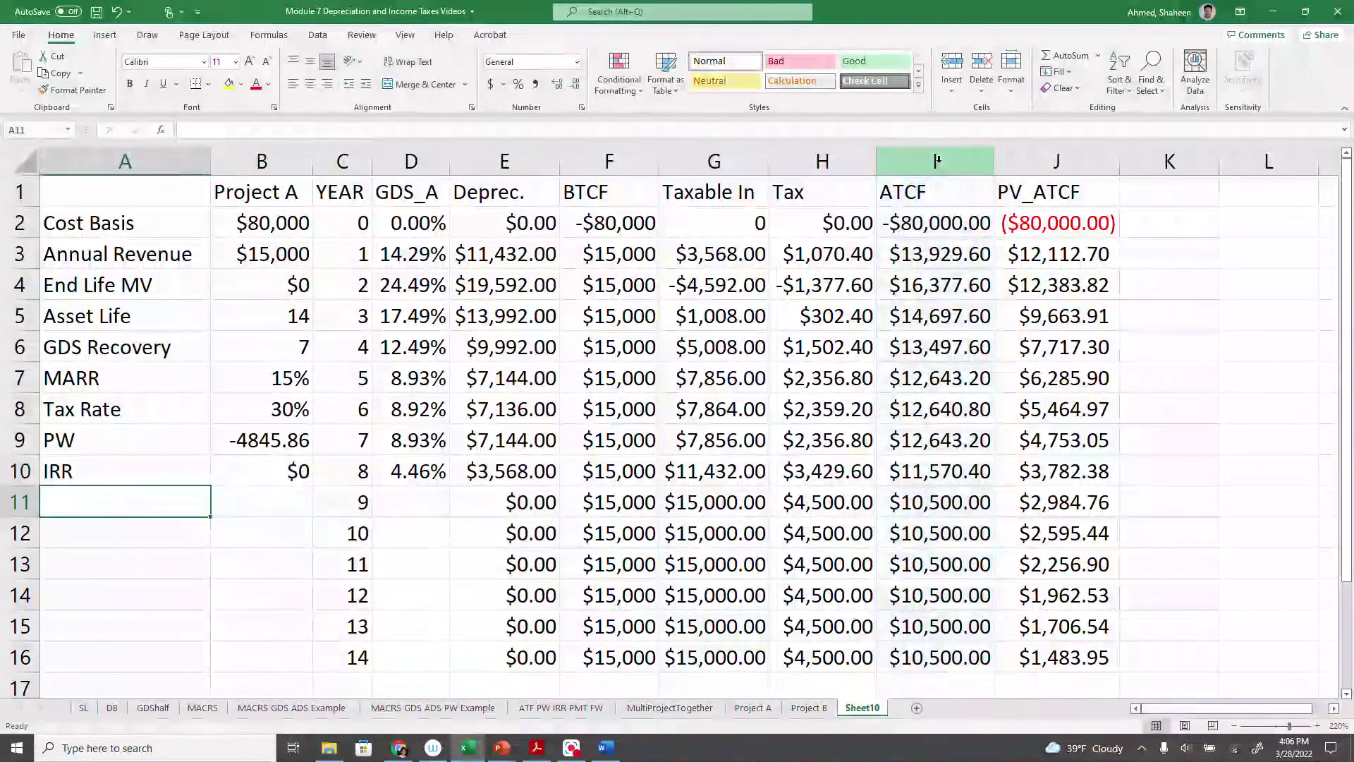
Step: Format B10 as Percentage with 2 decimal places, showing 13.57%
right_click(289, 460)
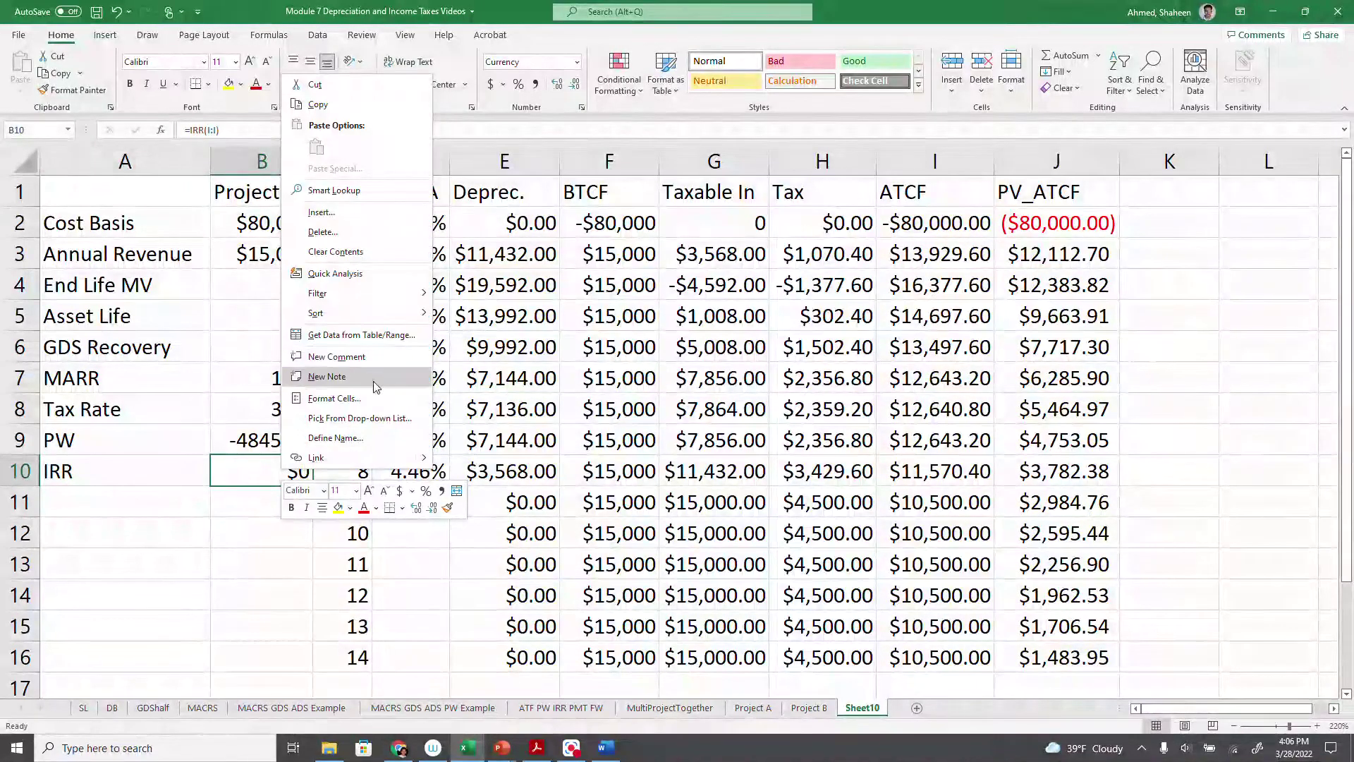
click(337, 399)
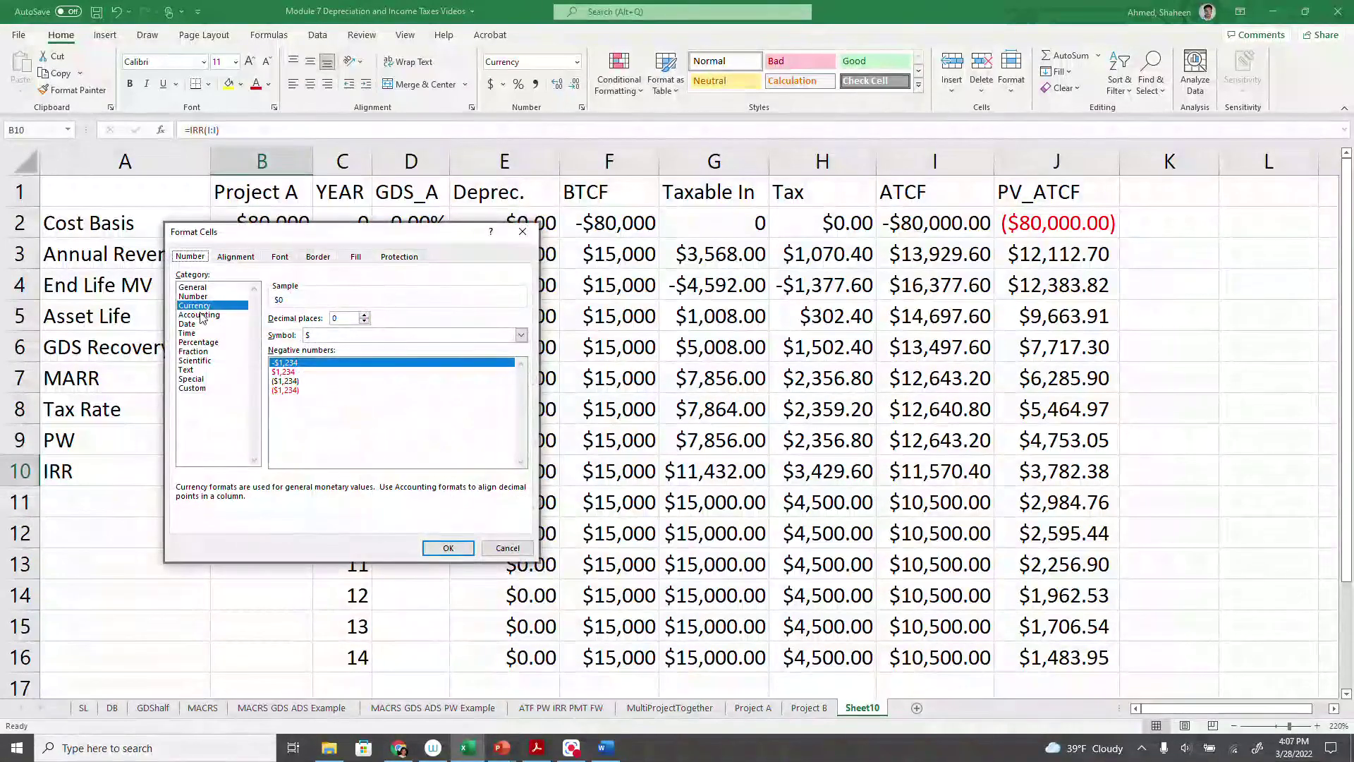
click(212, 342)
click(364, 315)
click(364, 315)
click(448, 548)
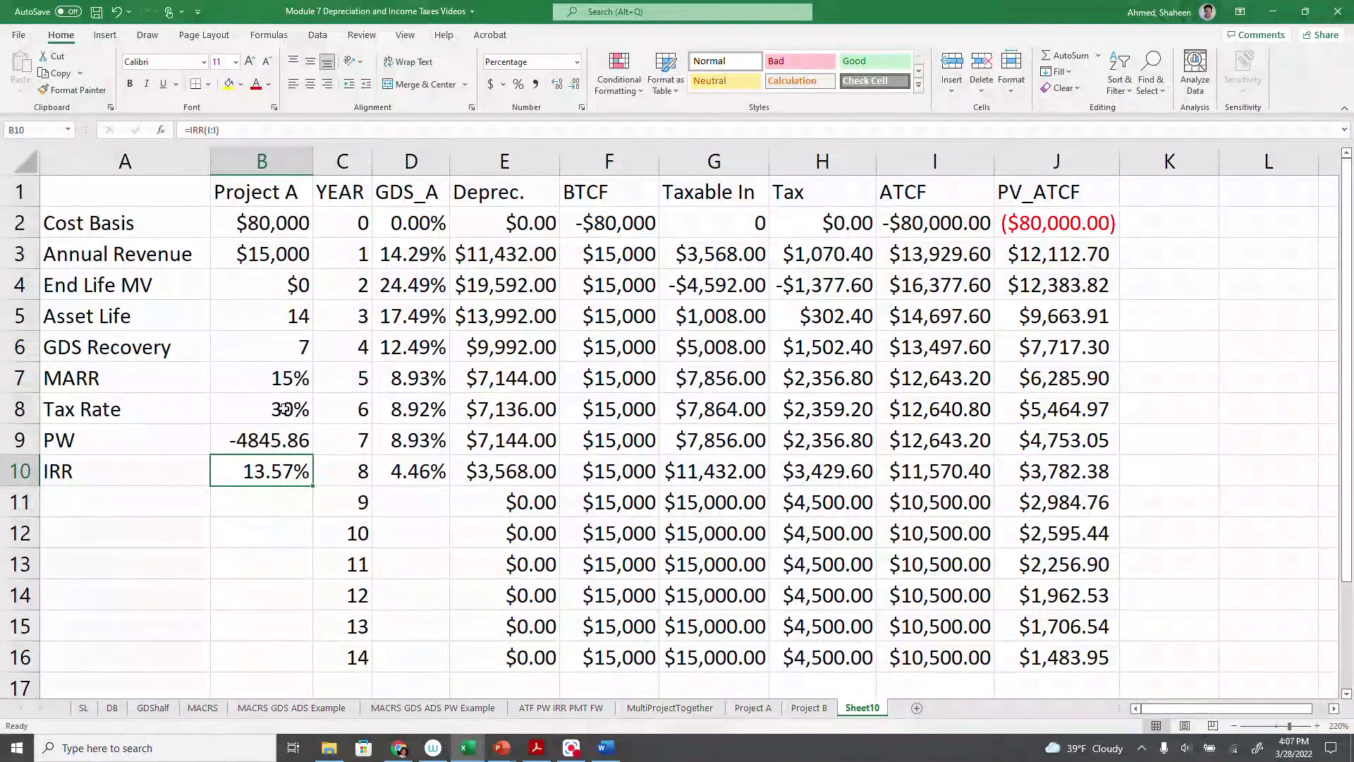
Step: Review the MARR value and the PW formula in B9, then select A11
click(273, 385)
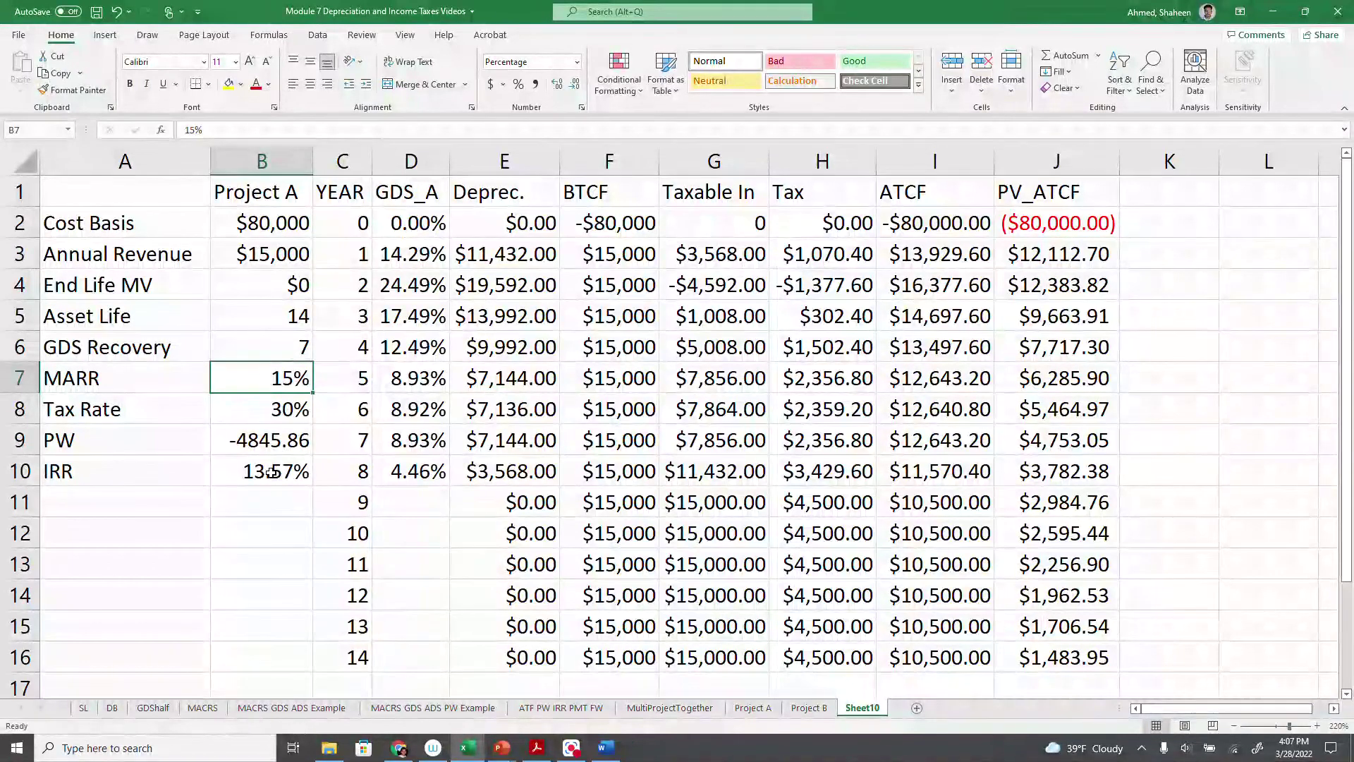
click(271, 437)
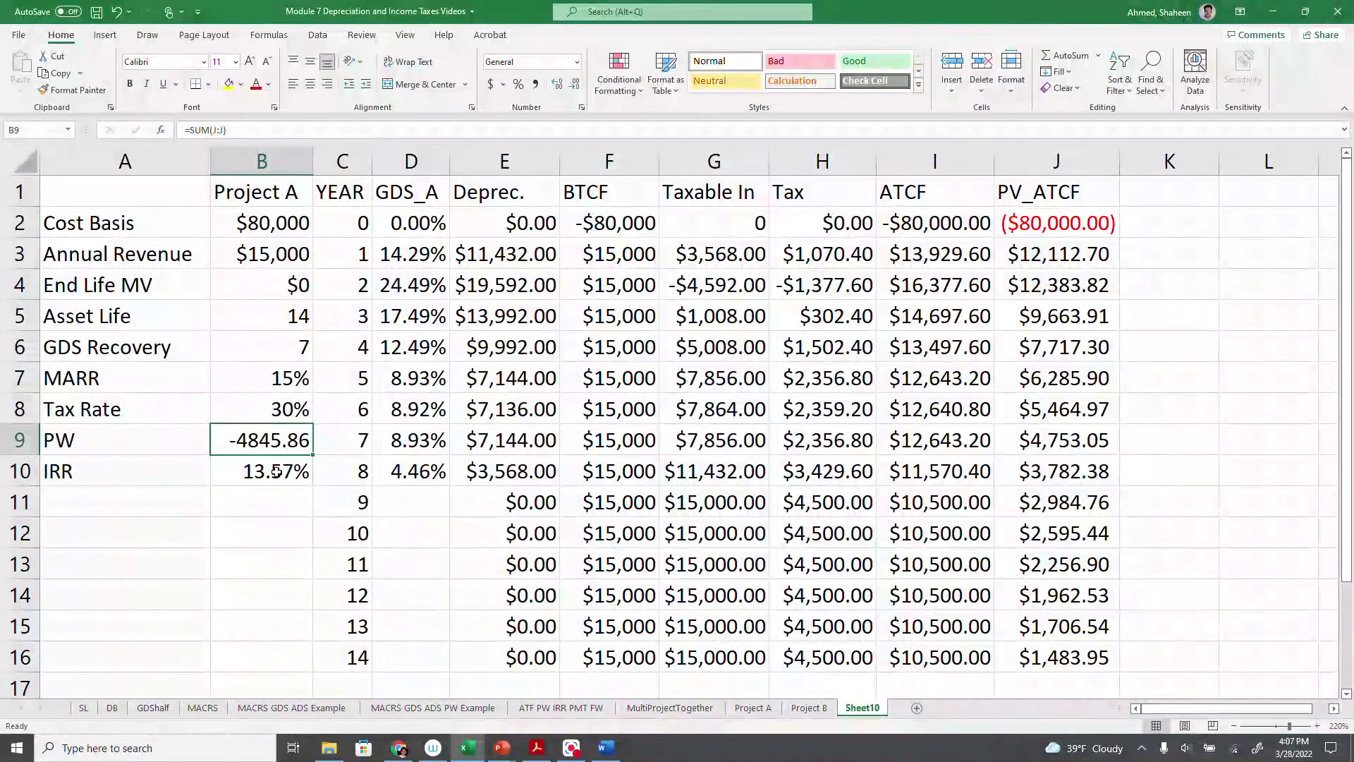
click(169, 499)
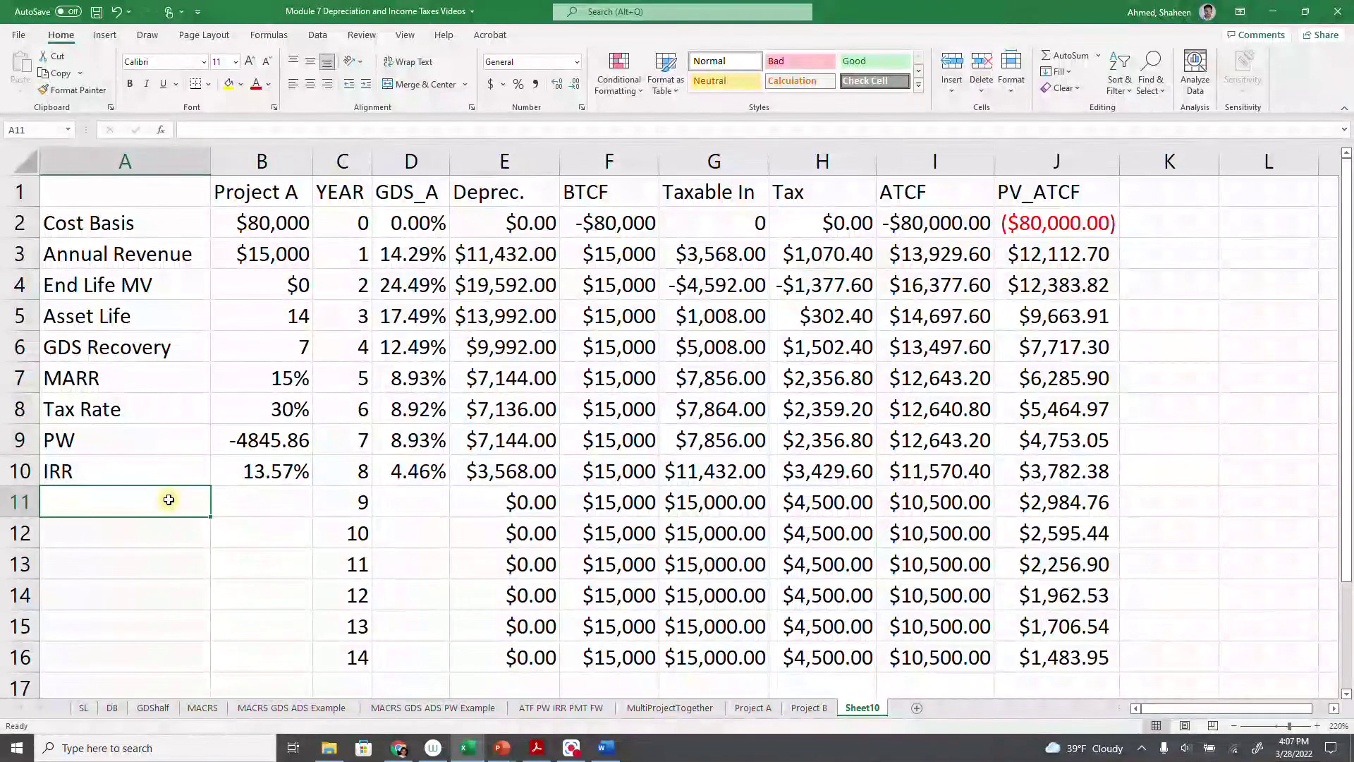
Step: Label A11 'Capital Recovery'
text(cAPITAL Revo)
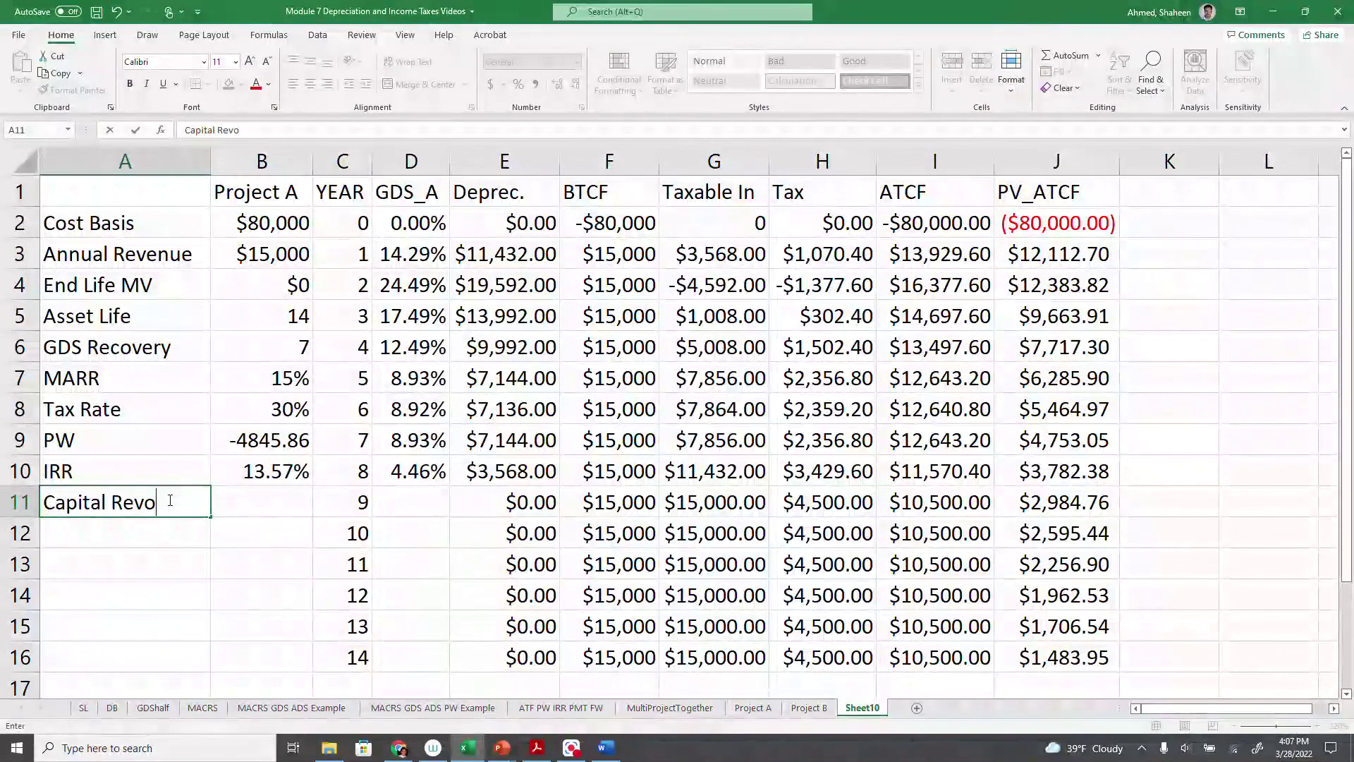
key(BackSpace)
key(BackSpace)
text(covery)
key(Tab)
Step: Enter =PMT(B7,B5,-B9,0,0) in B11, giving a capital recovery of -$847
text(p)
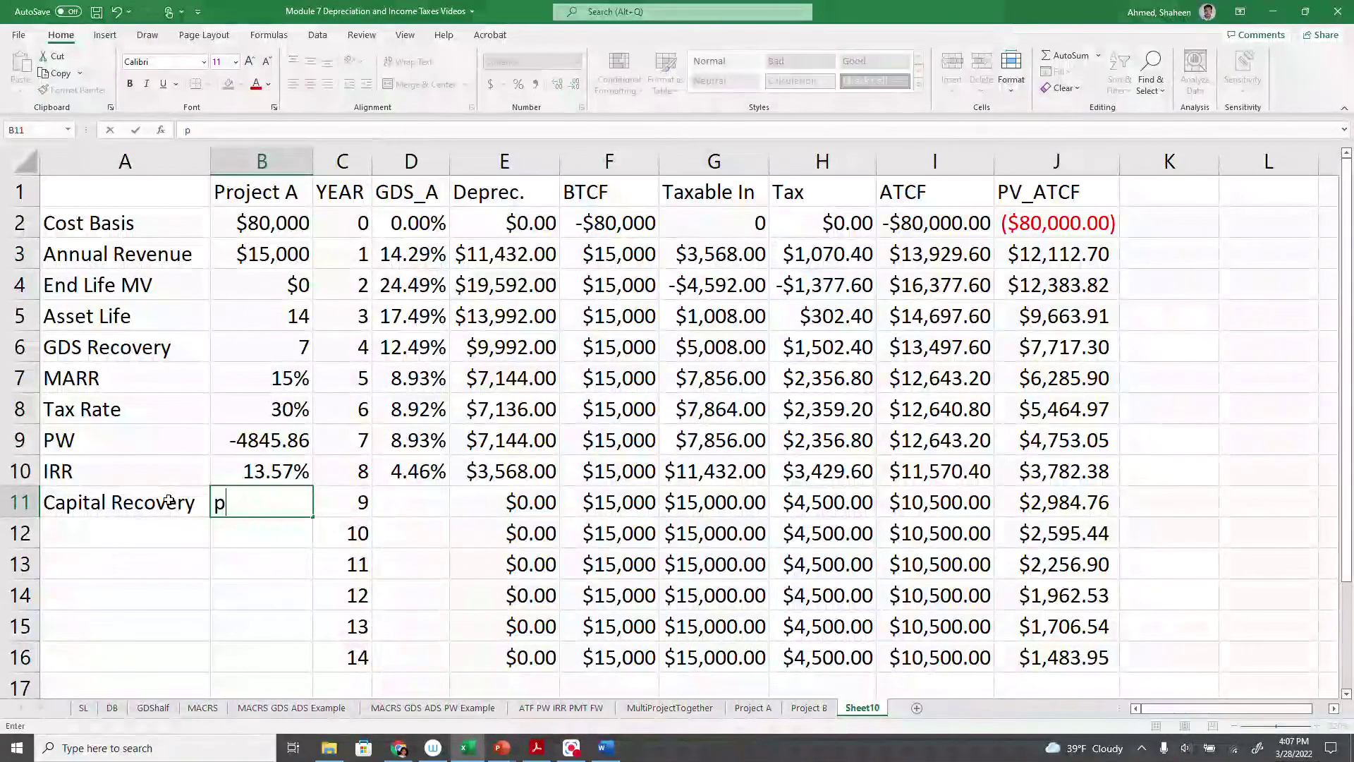
key(BackSpace)
key(BackSpace)
key(BackSpace)
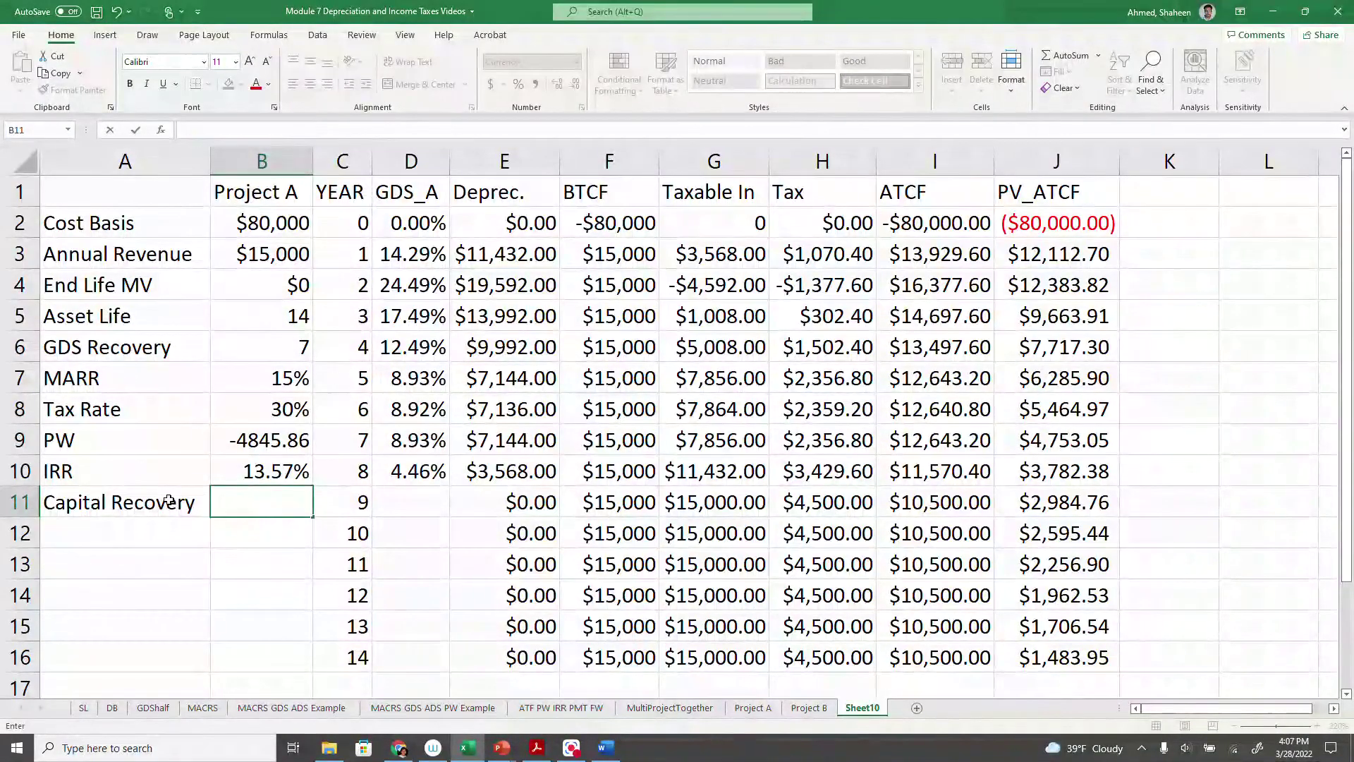
text(=PMT)
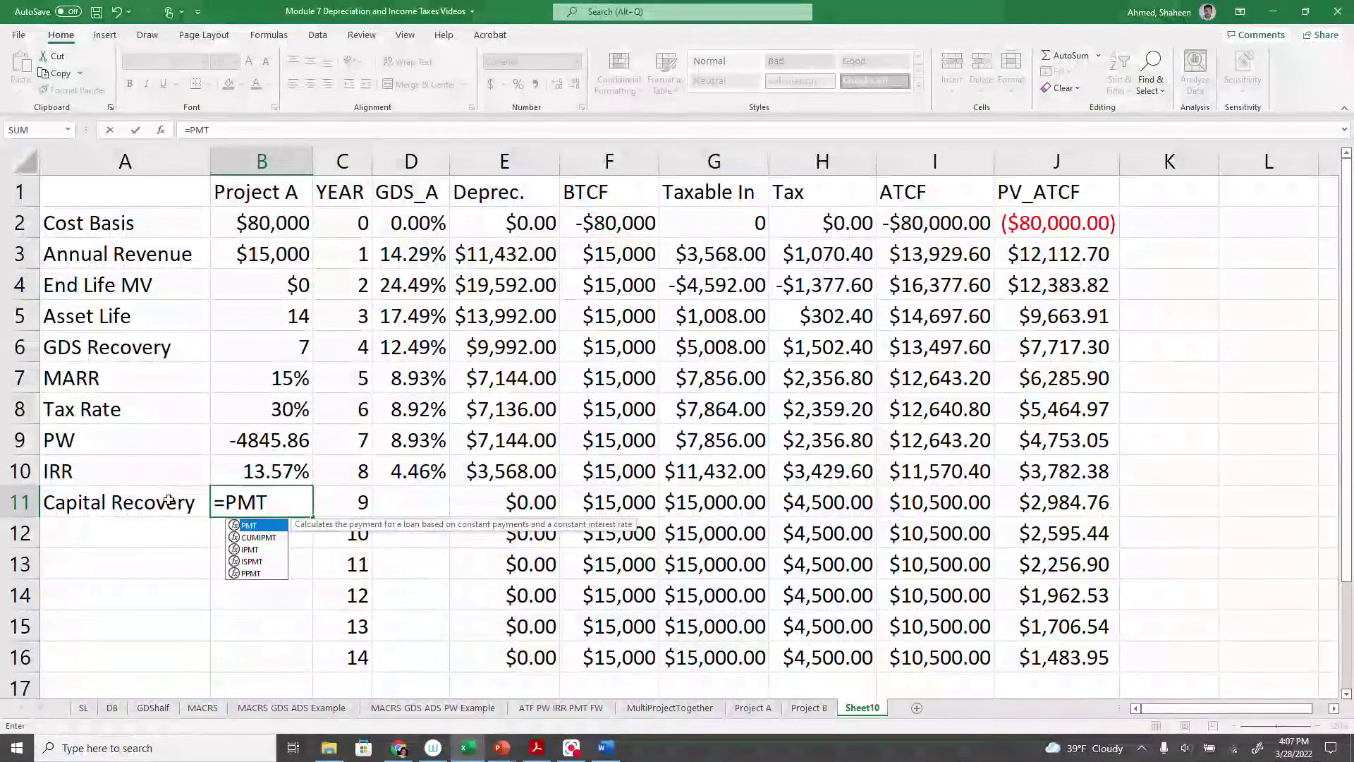
text(()
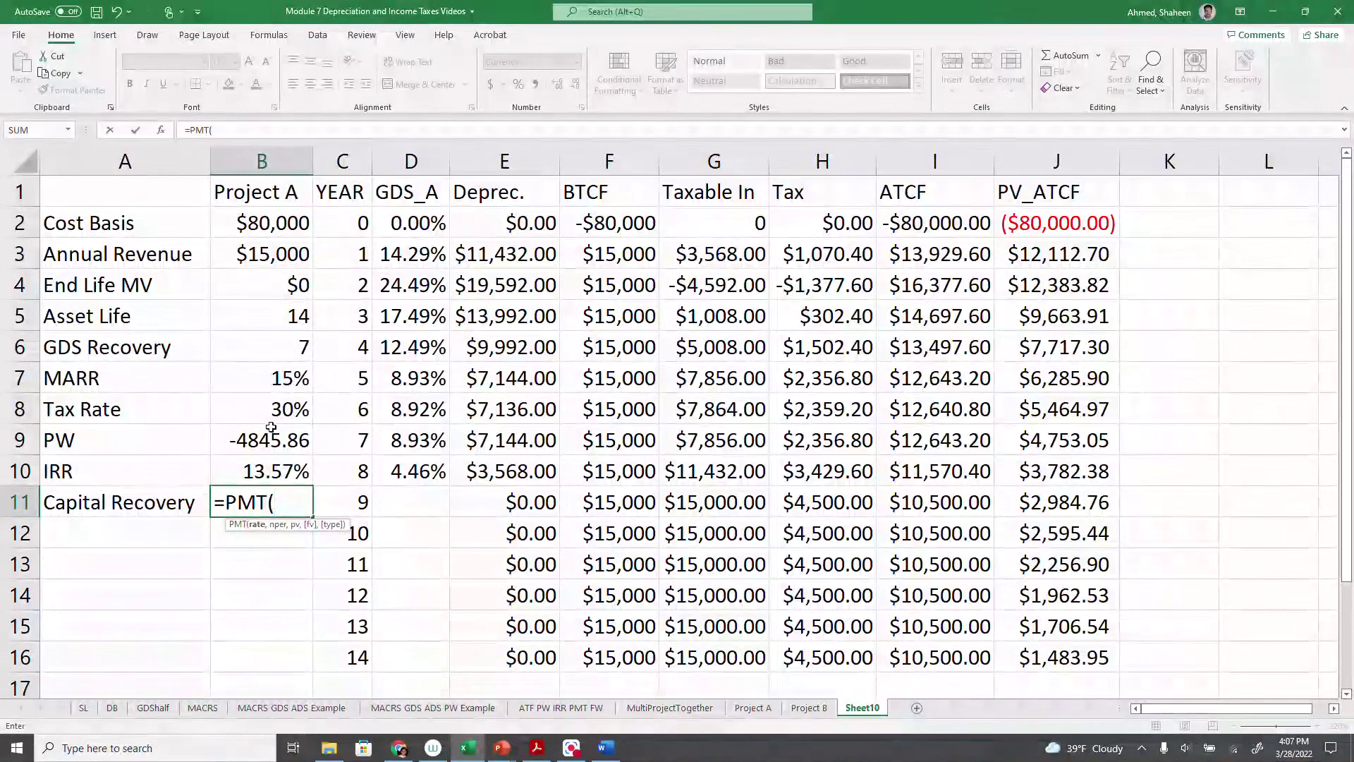
click(285, 378)
text(,)
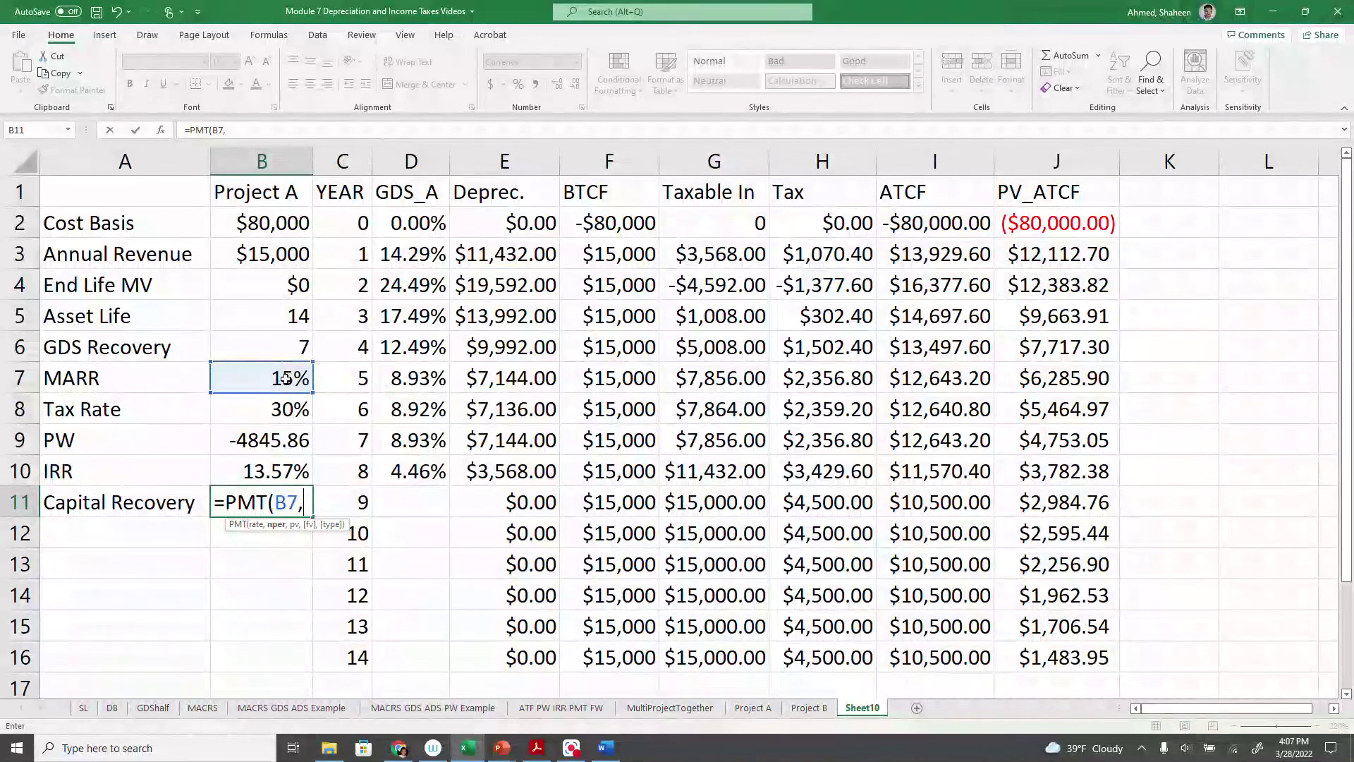
click(282, 319)
text(,-)
click(252, 440)
text(,)
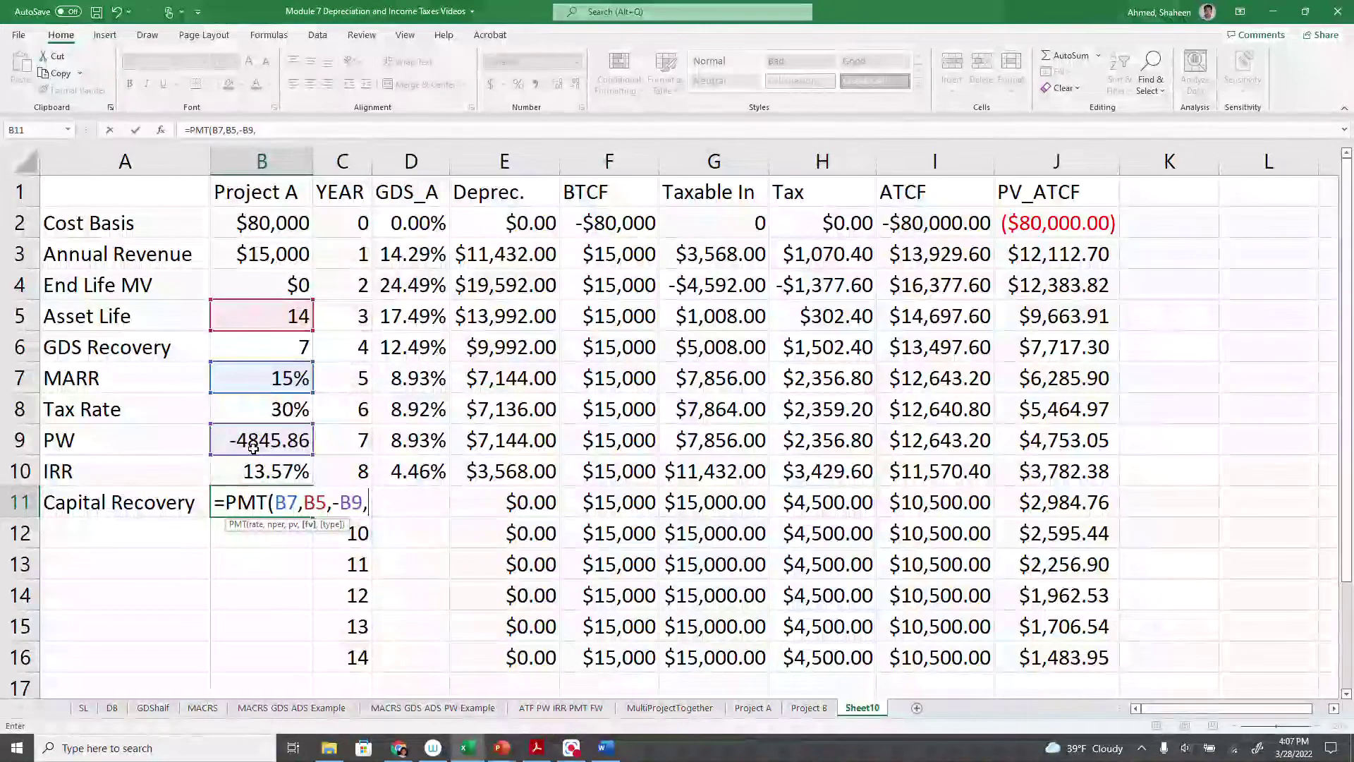
text(0,0)
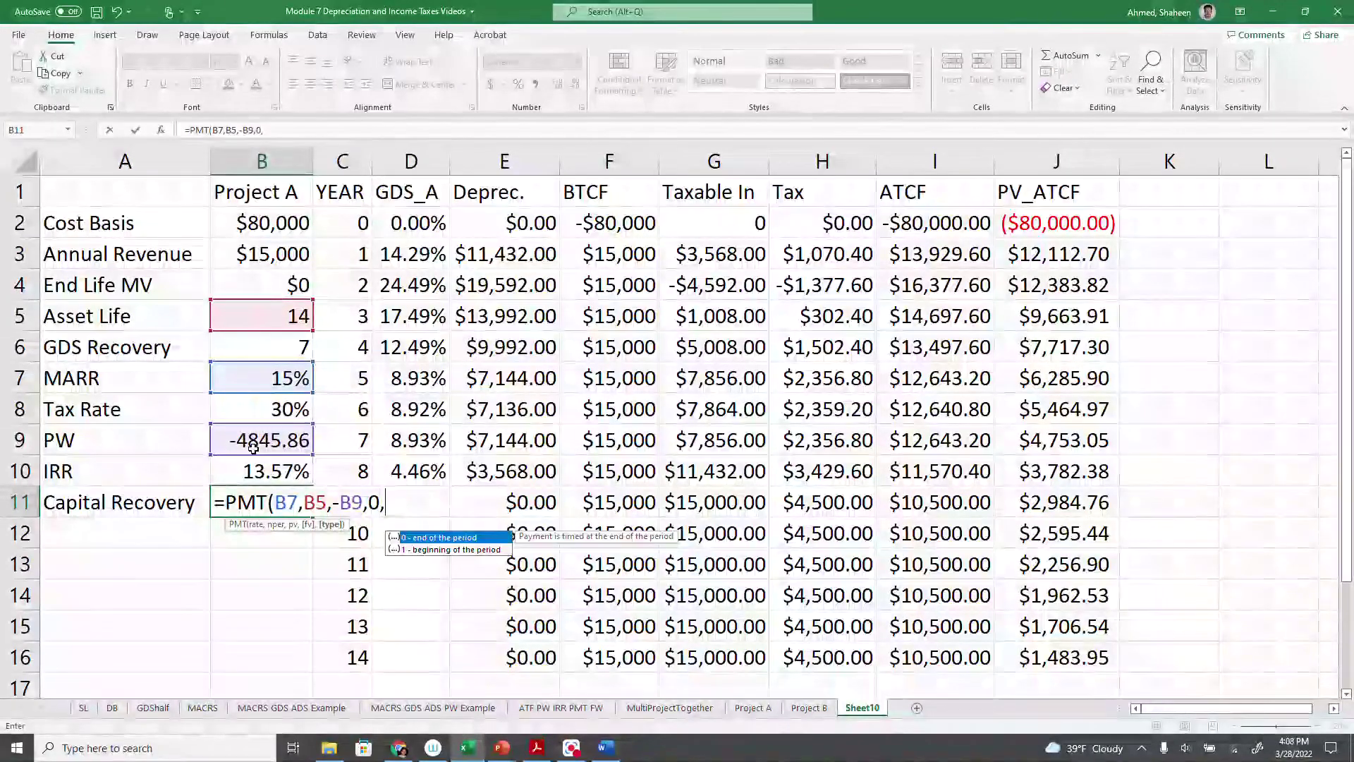
key(Return)
click(287, 500)
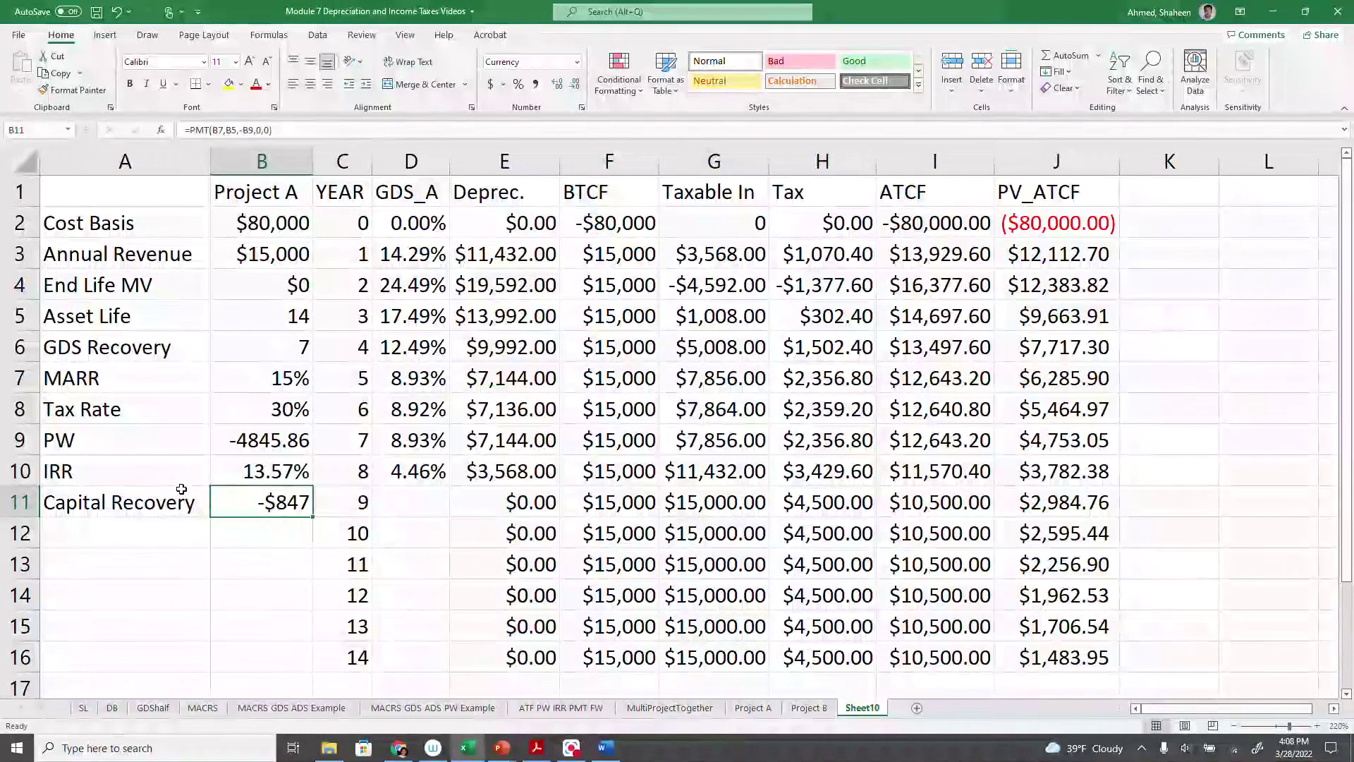
Step: Label A12 'FV' for the next row
click(137, 532)
double_click(139, 533)
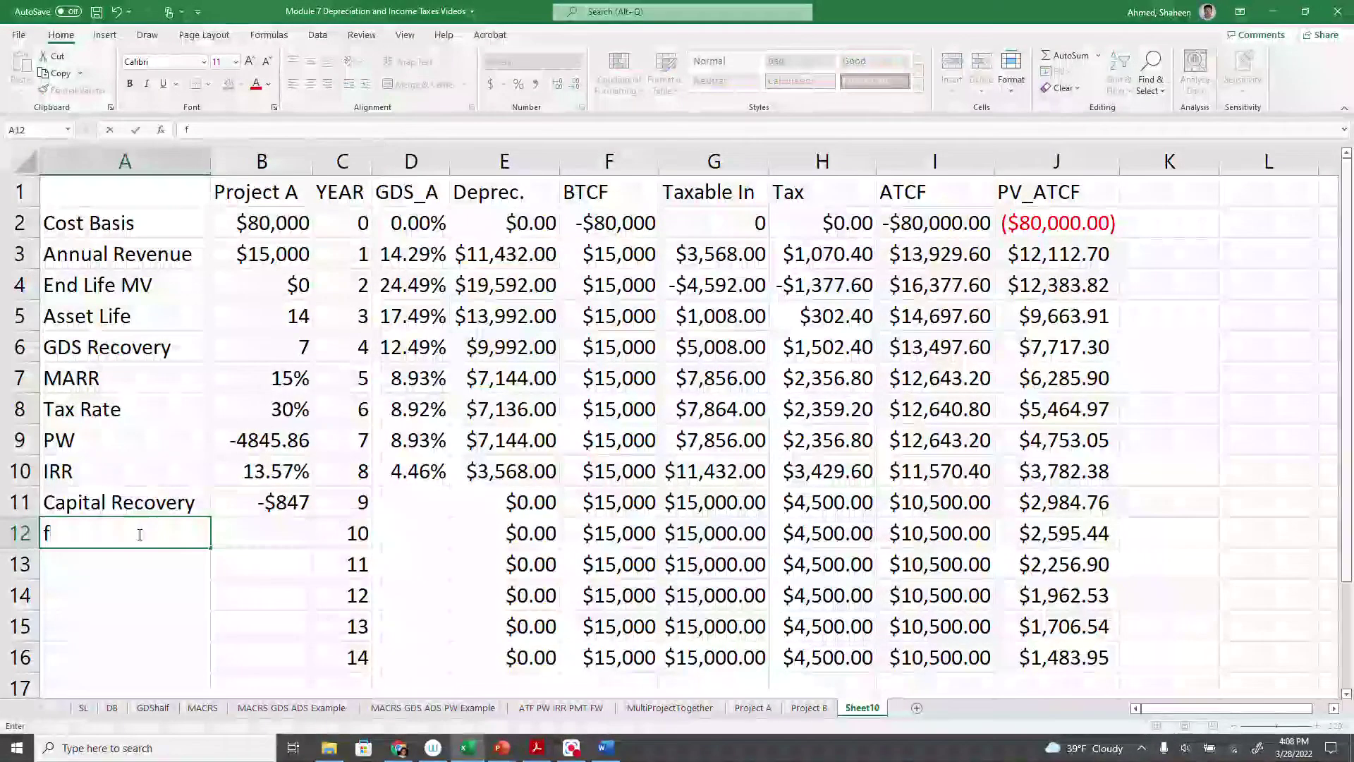
text(FV)
key(Tab)
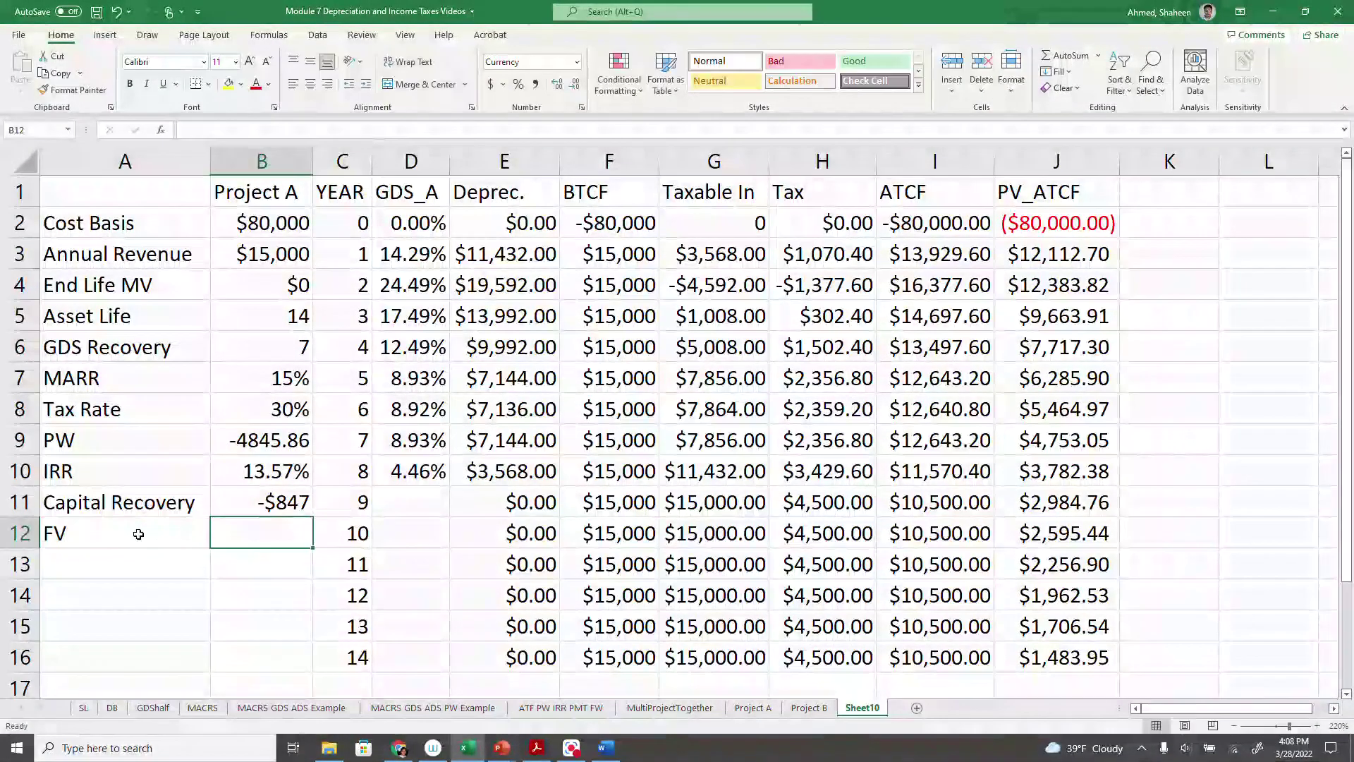